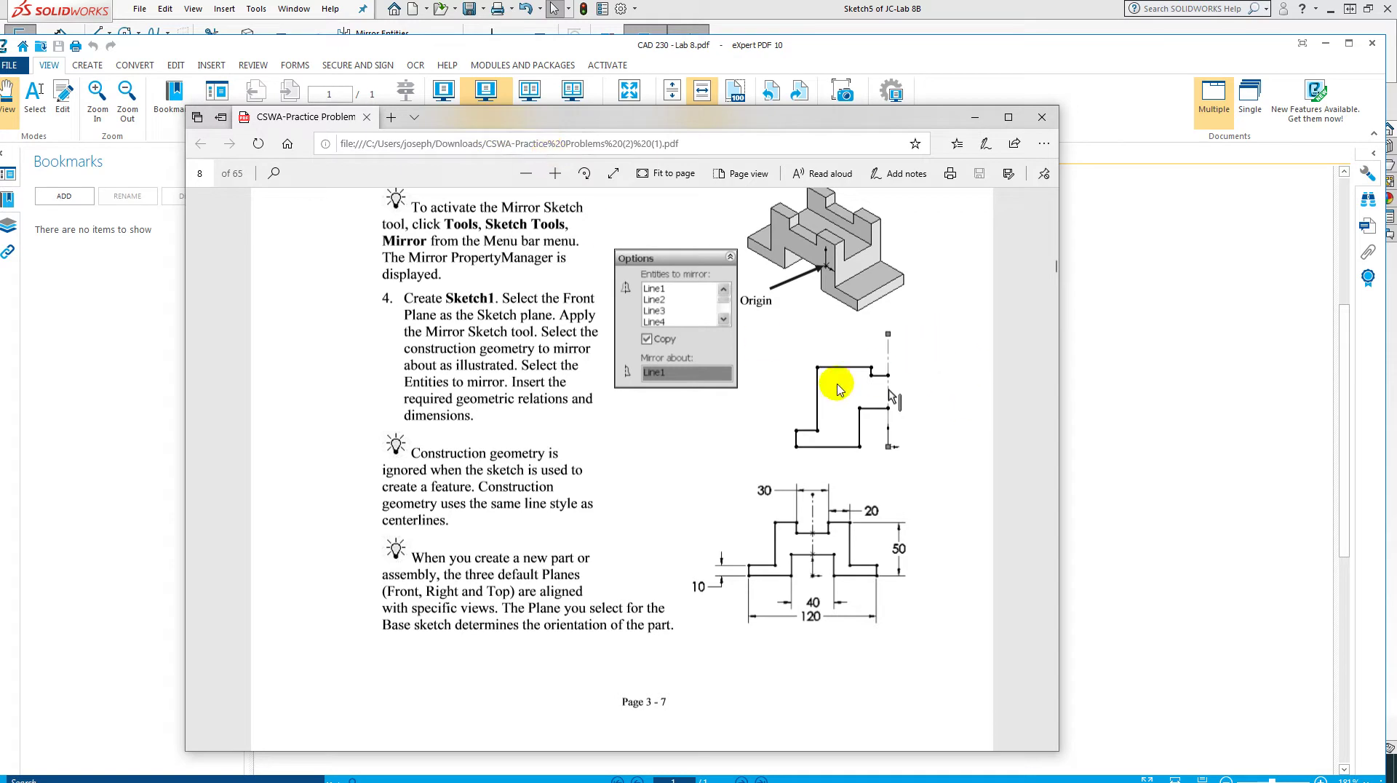
Examine the Mass-Volume 3-3 exercise in the PDF: the part's dimensions, given values, units, origin location and mirrored base sketch.
scroll(818, 463, "up", 5)
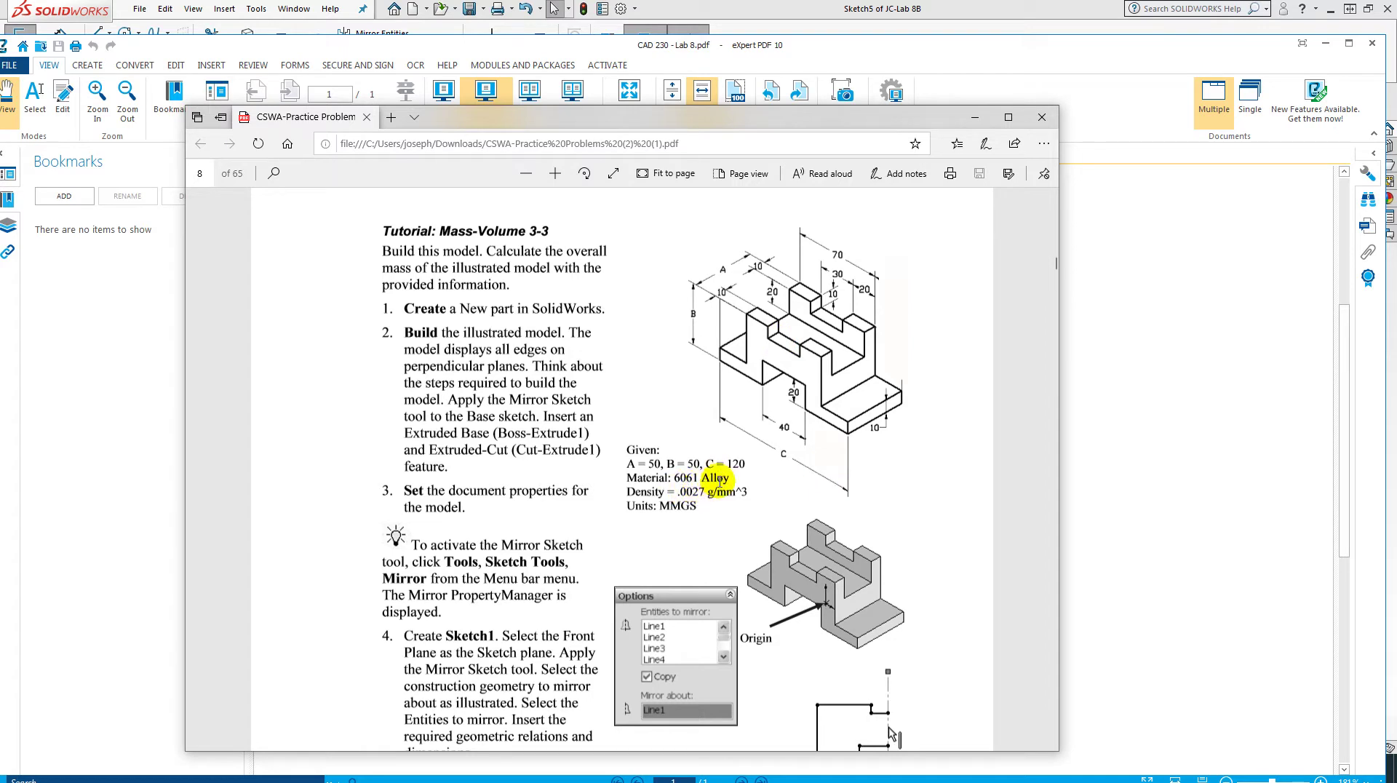
scroll(725, 488, "down", 4)
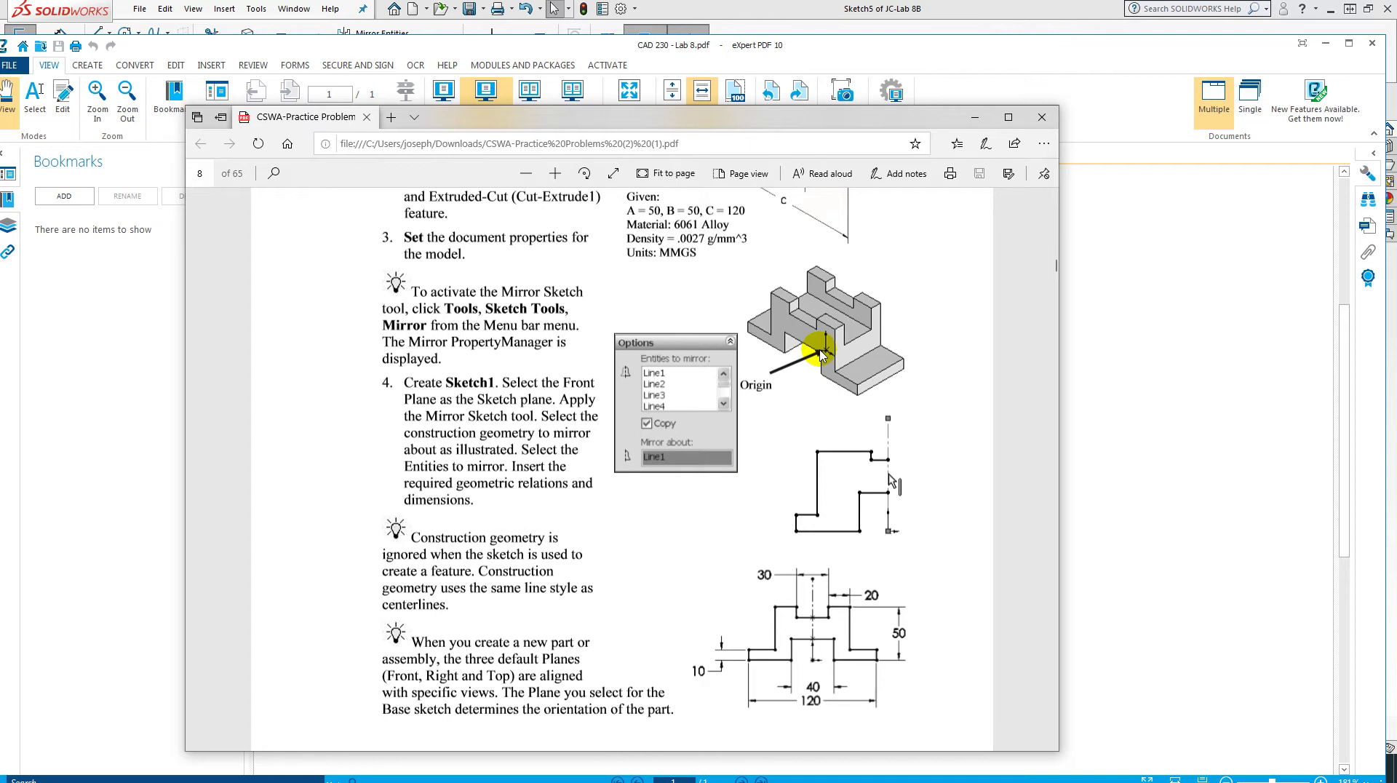
scroll(564, 287, "up", 3)
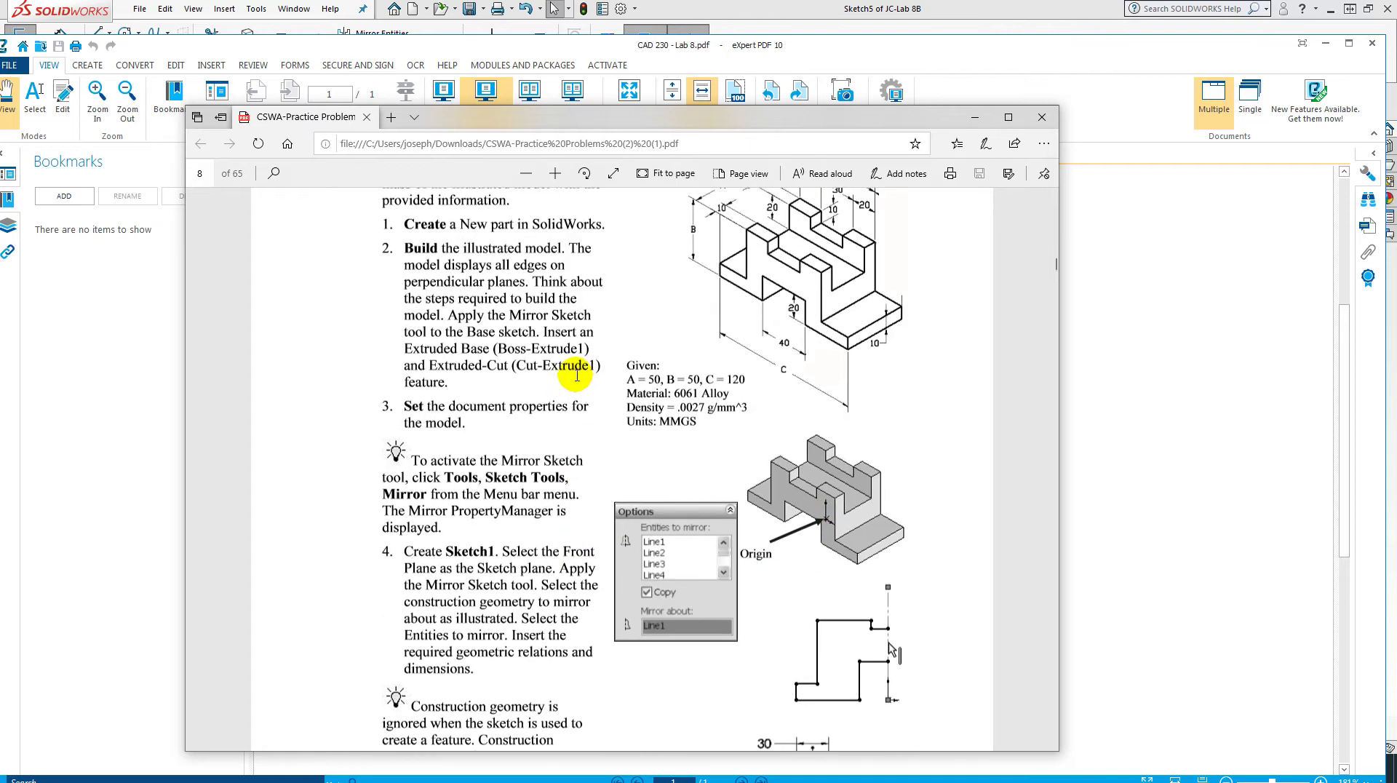
scroll(577, 375, "down", 3)
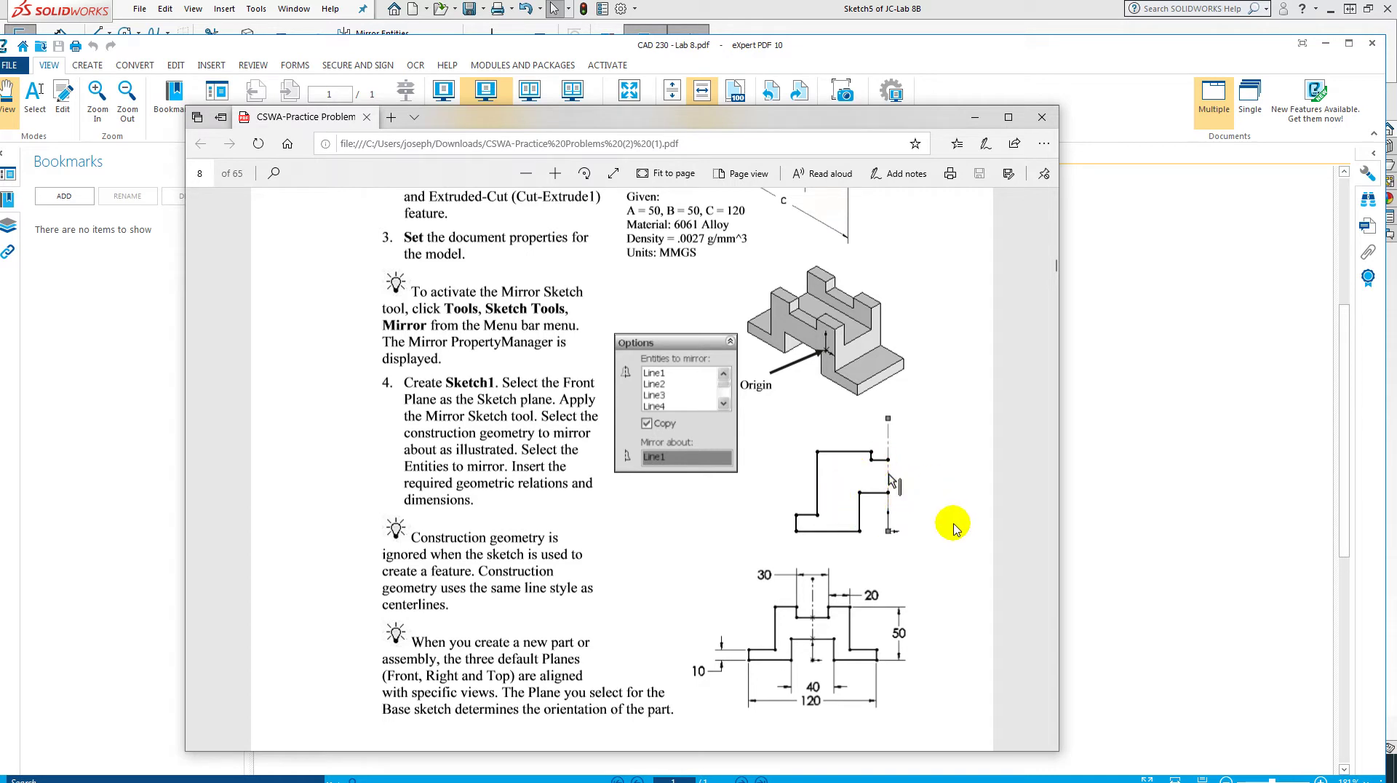
Move the PDF references out of the way, switch to SOLIDWORKS and create a new part document.
left_click_drag(564, 124, 1396, 109)
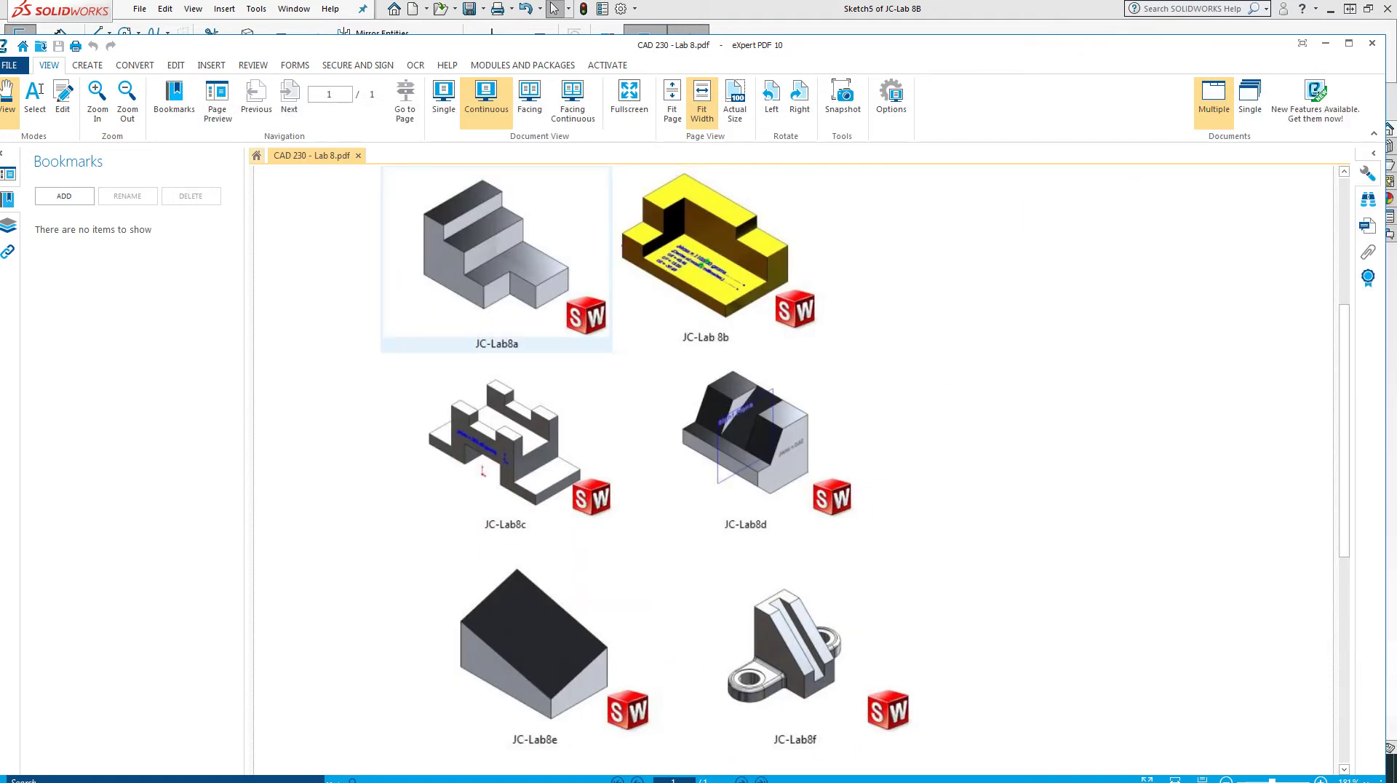
left_click(789, 782)
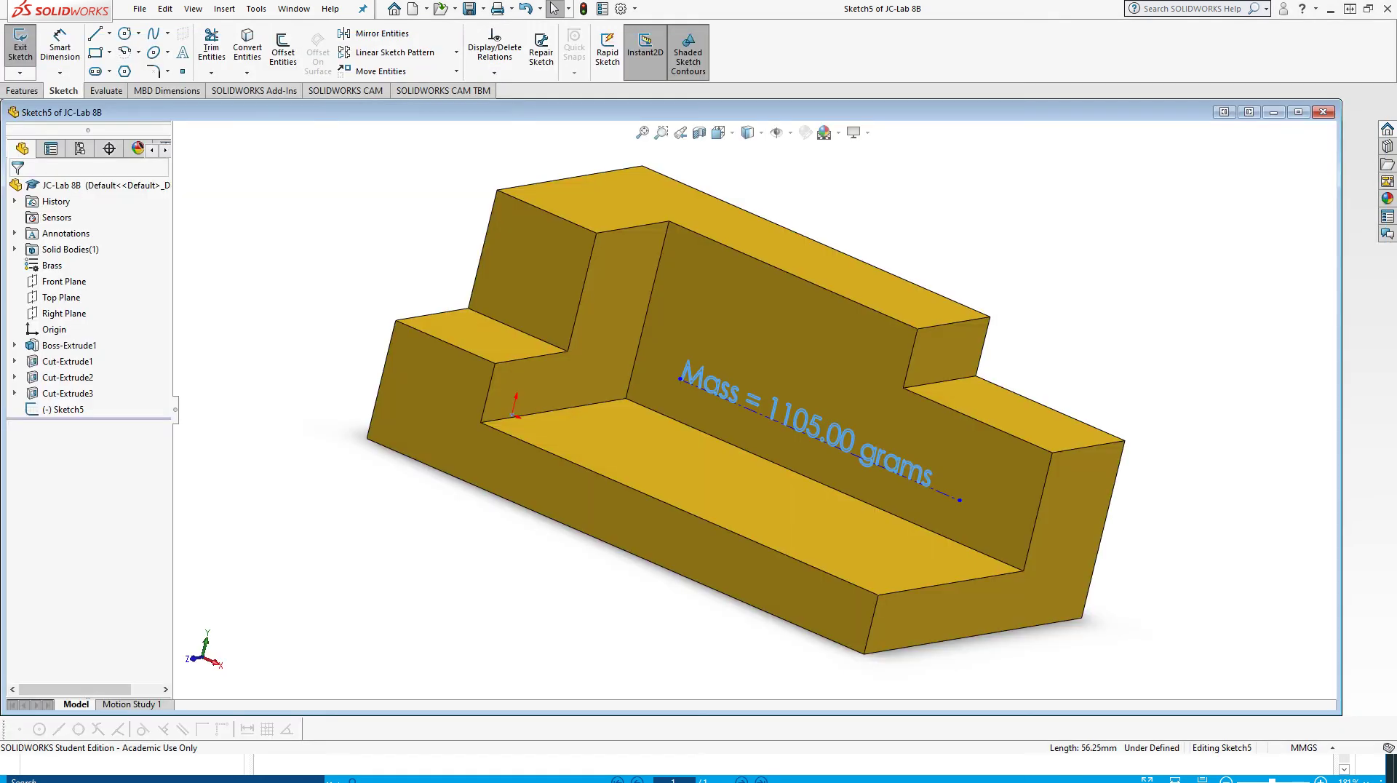
left_click(140, 9)
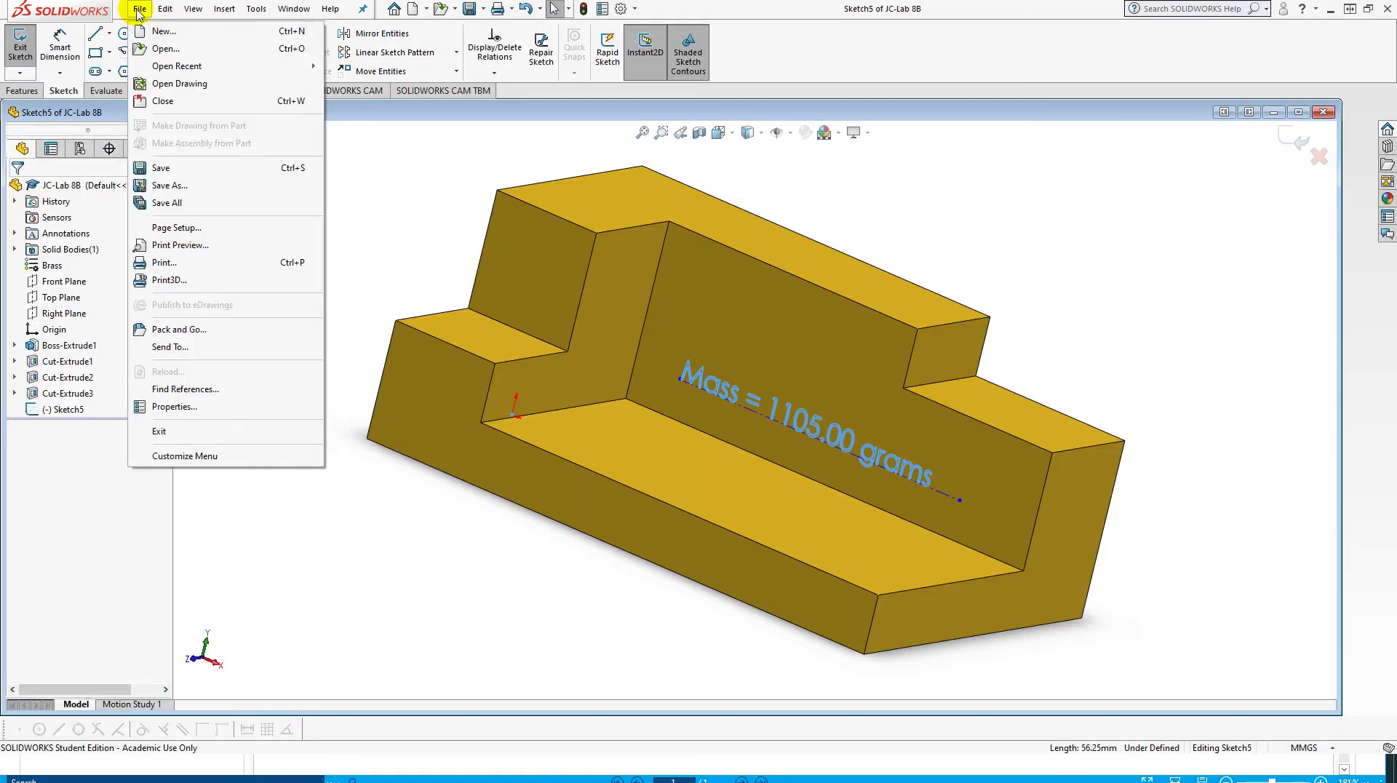
left_click(161, 28)
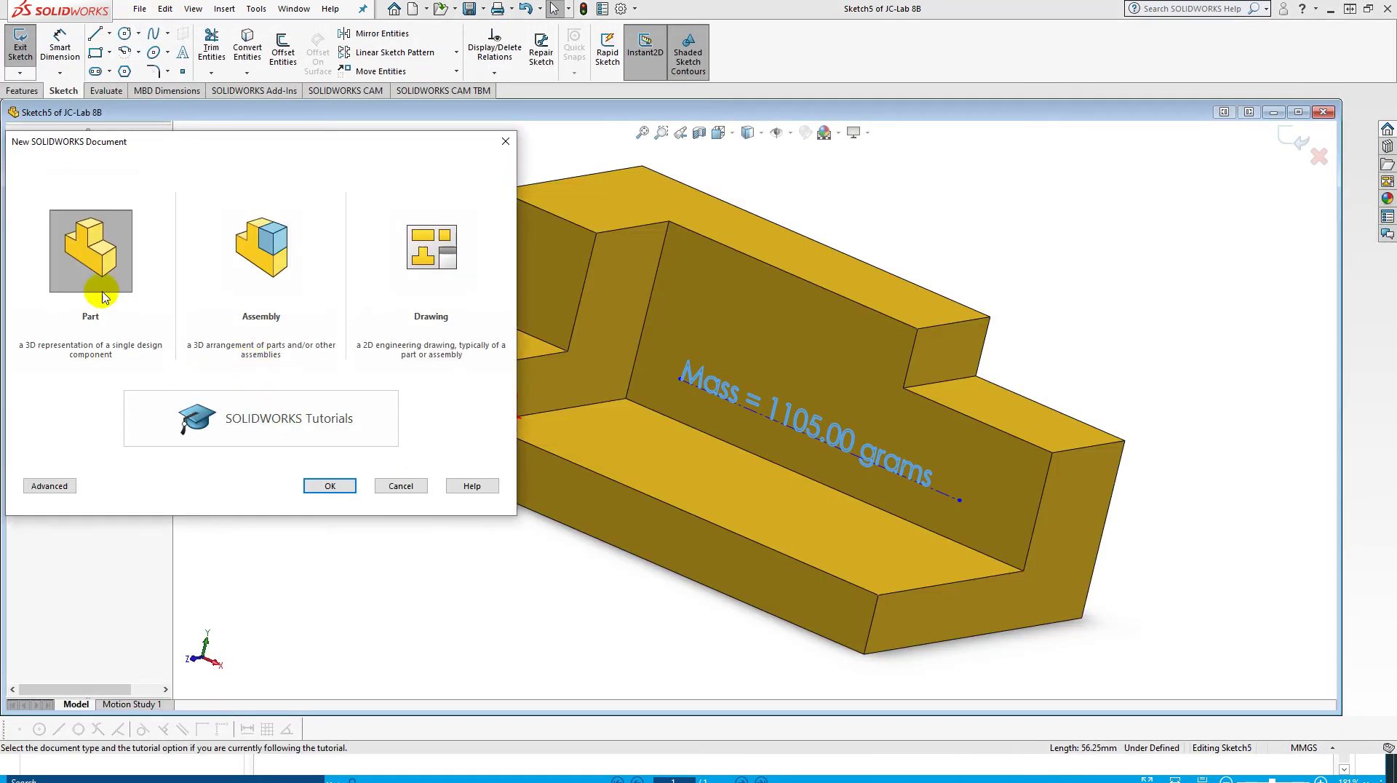
left_click(304, 487)
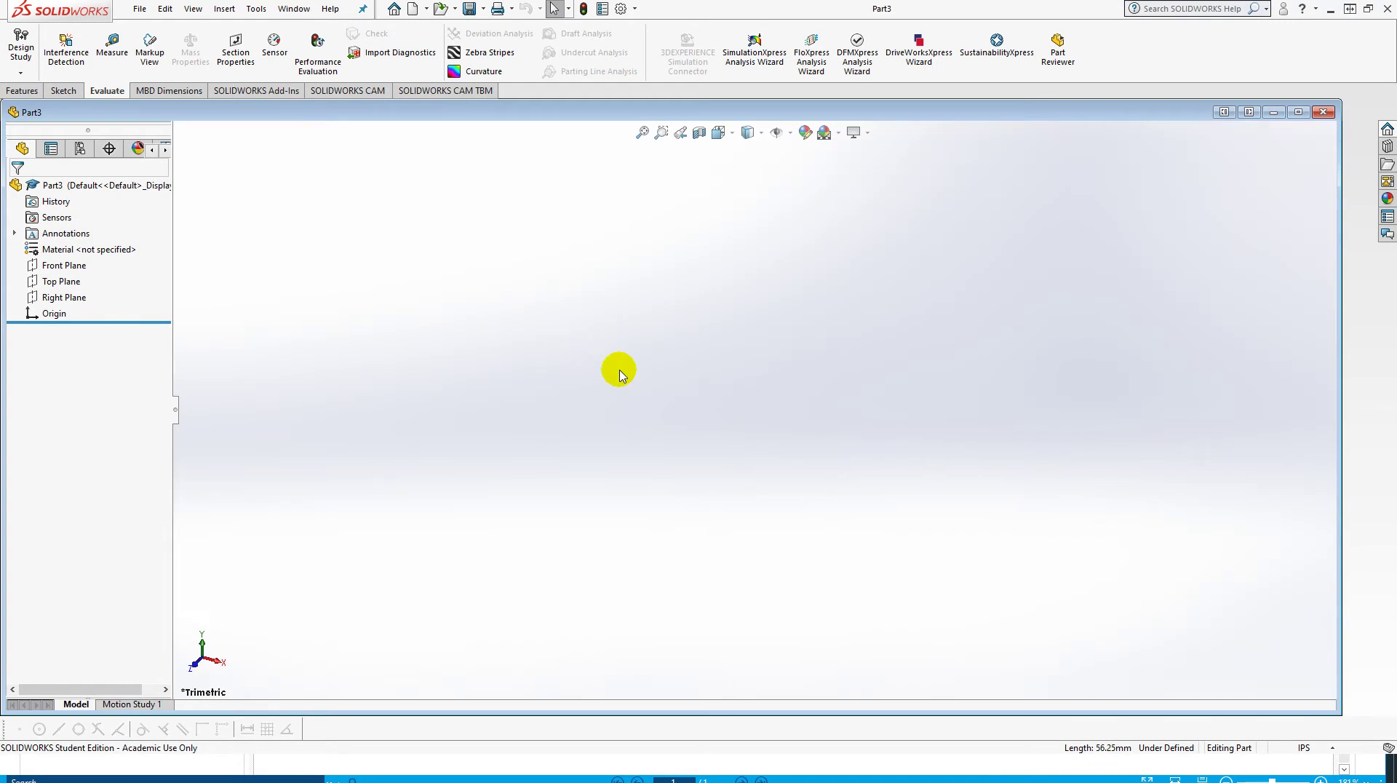
Apply the Plain White scene to the new part and set its unit system to MMGS (millimeter, gram, second).
left_click(839, 132)
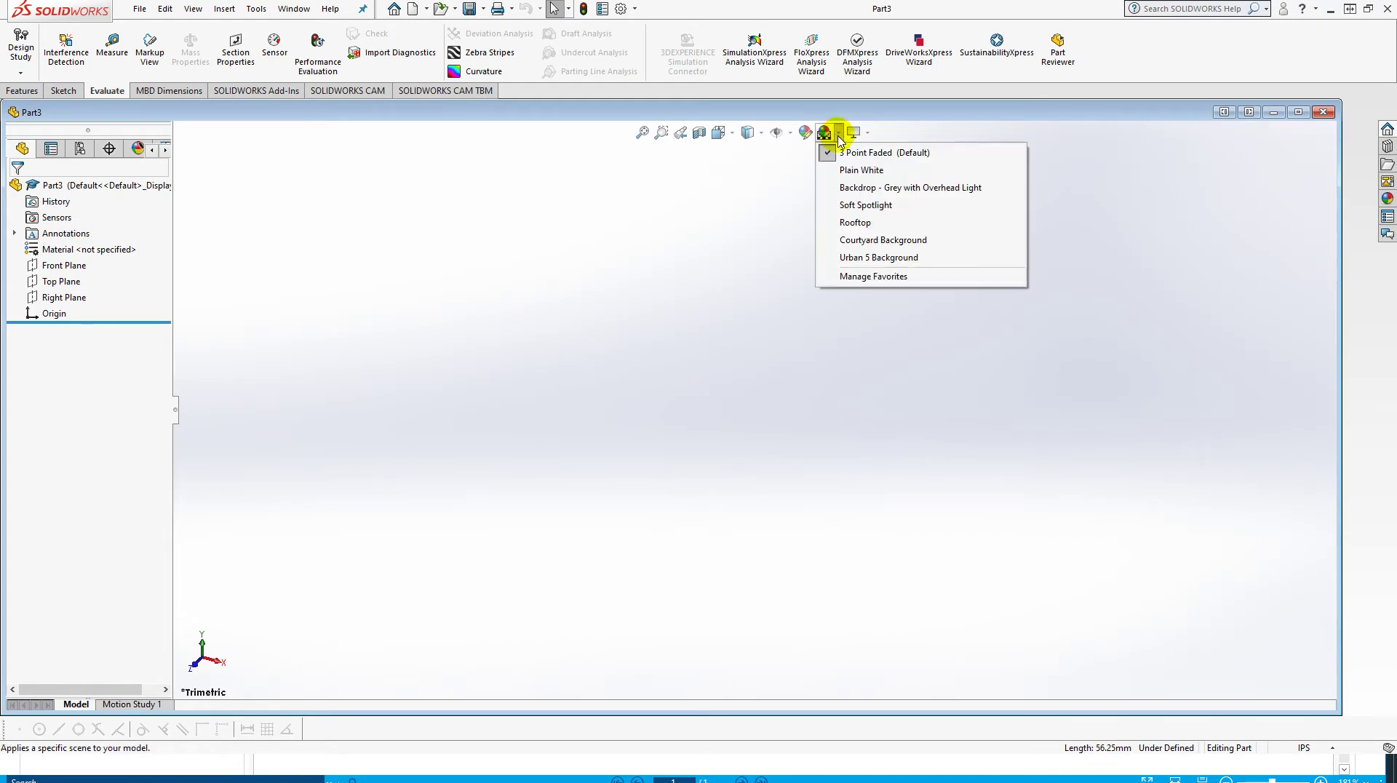
left_click(860, 175)
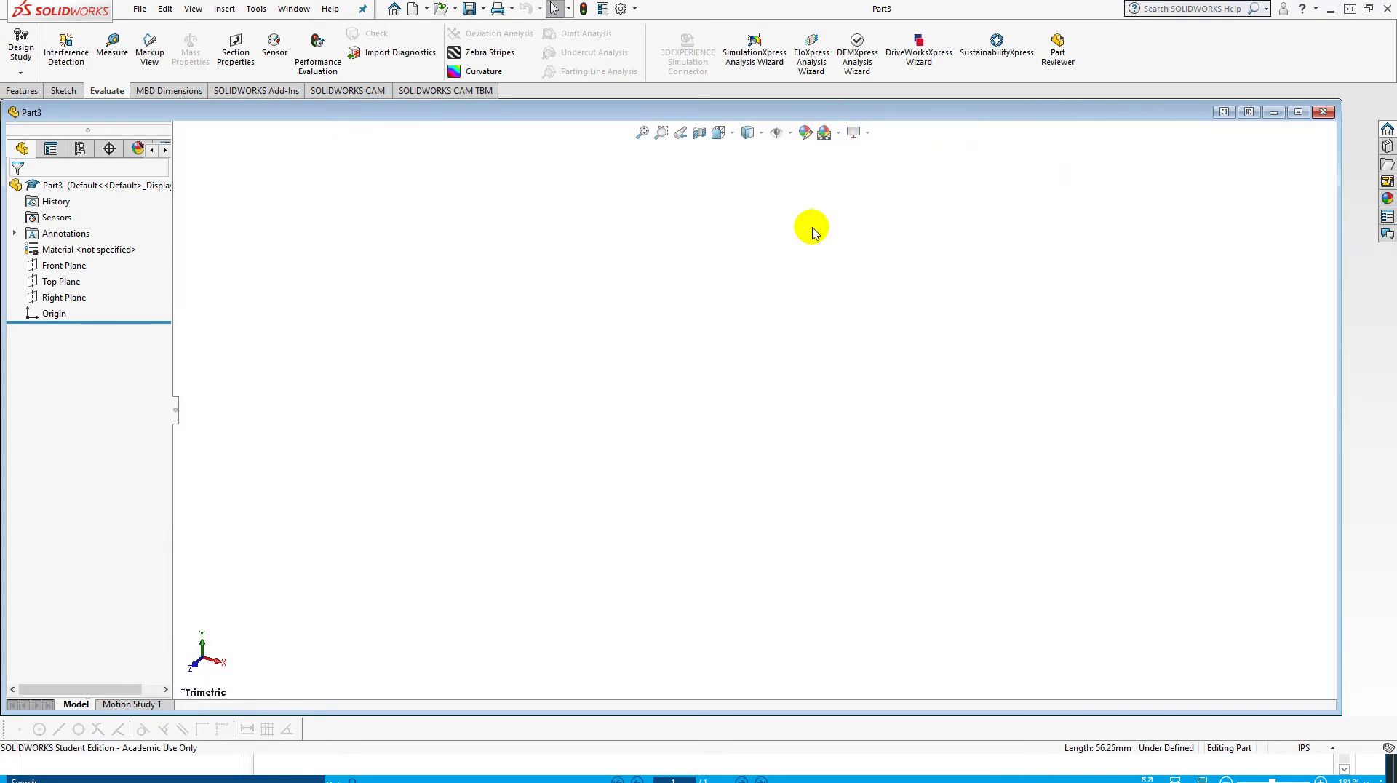
left_click(621, 9)
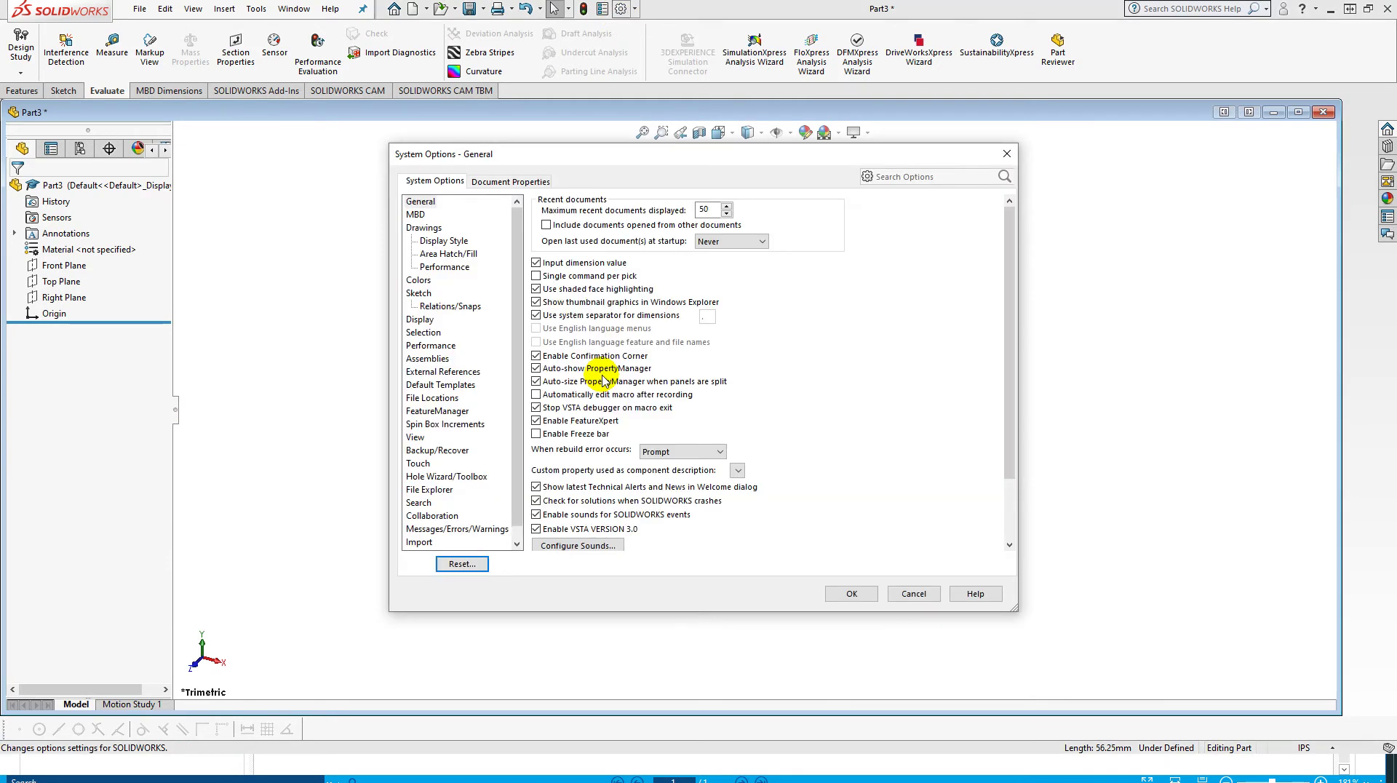
left_click(501, 181)
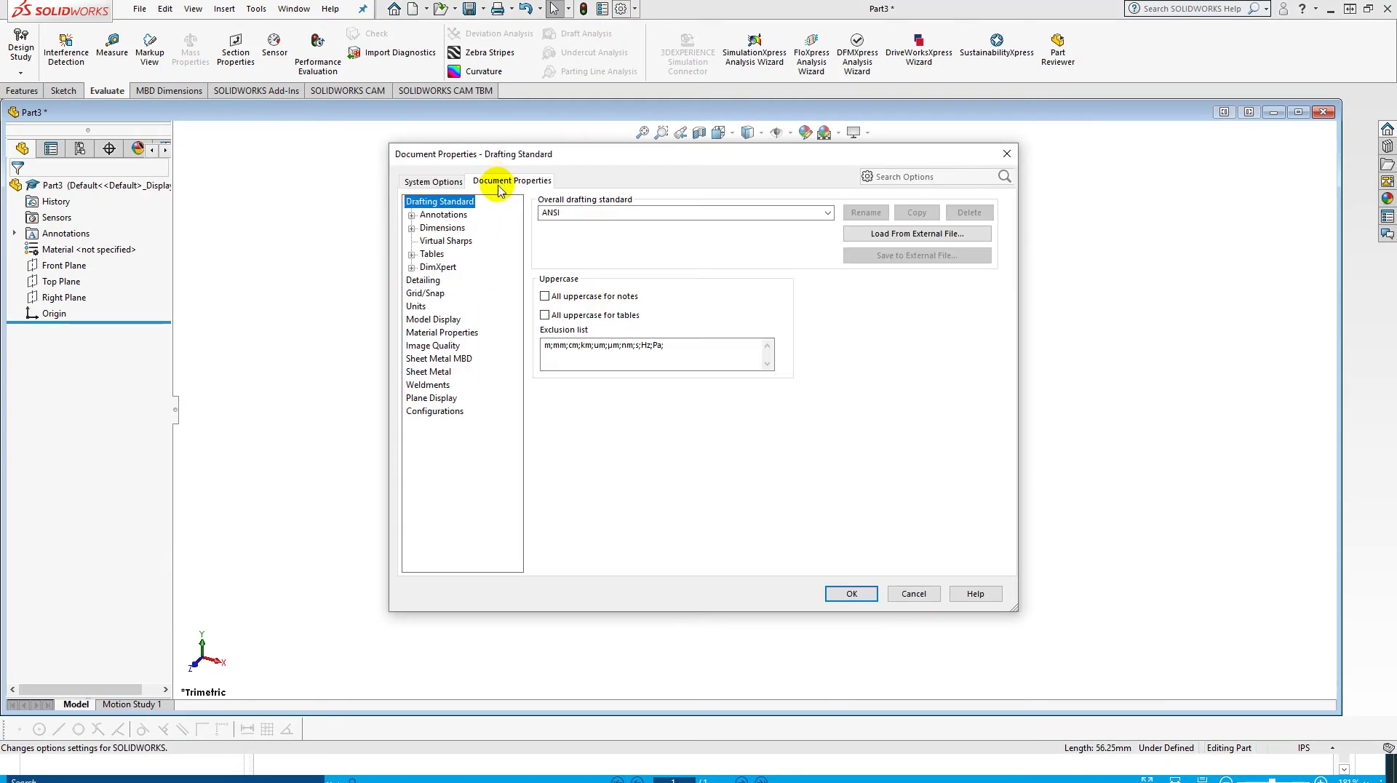
left_click(418, 306)
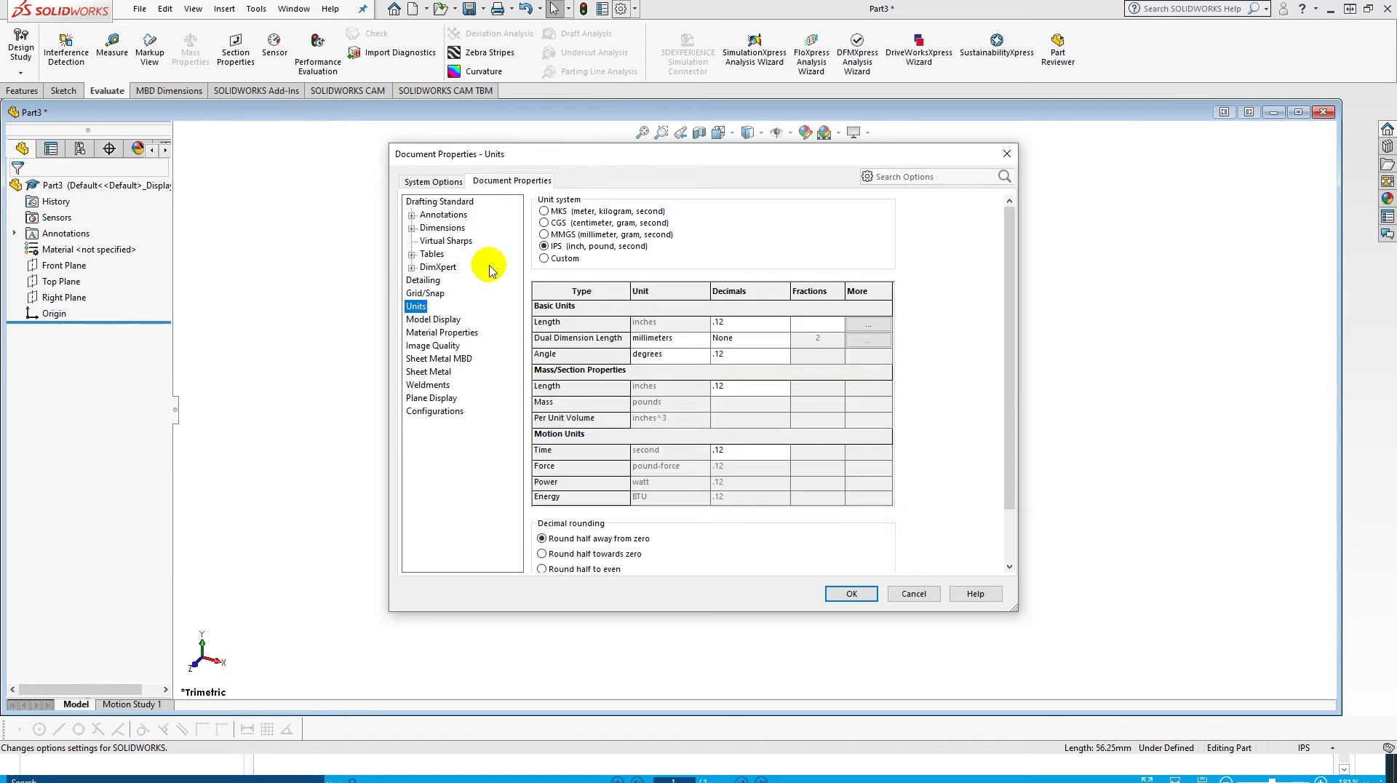
left_click(547, 235)
left_click(861, 594)
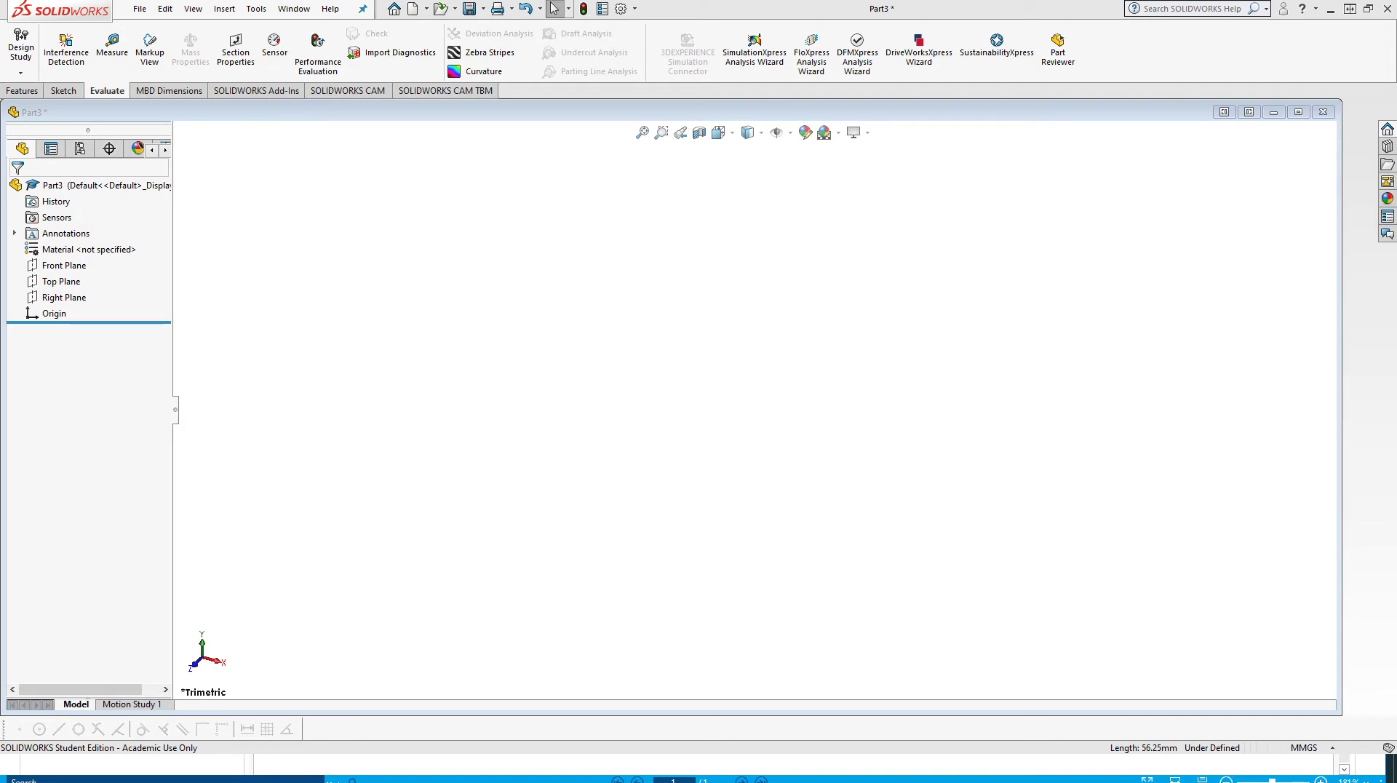
Start a sketch on the Front Plane and draw a vertical centerline about 68 mm long upward from the origin.
right_click(71, 271)
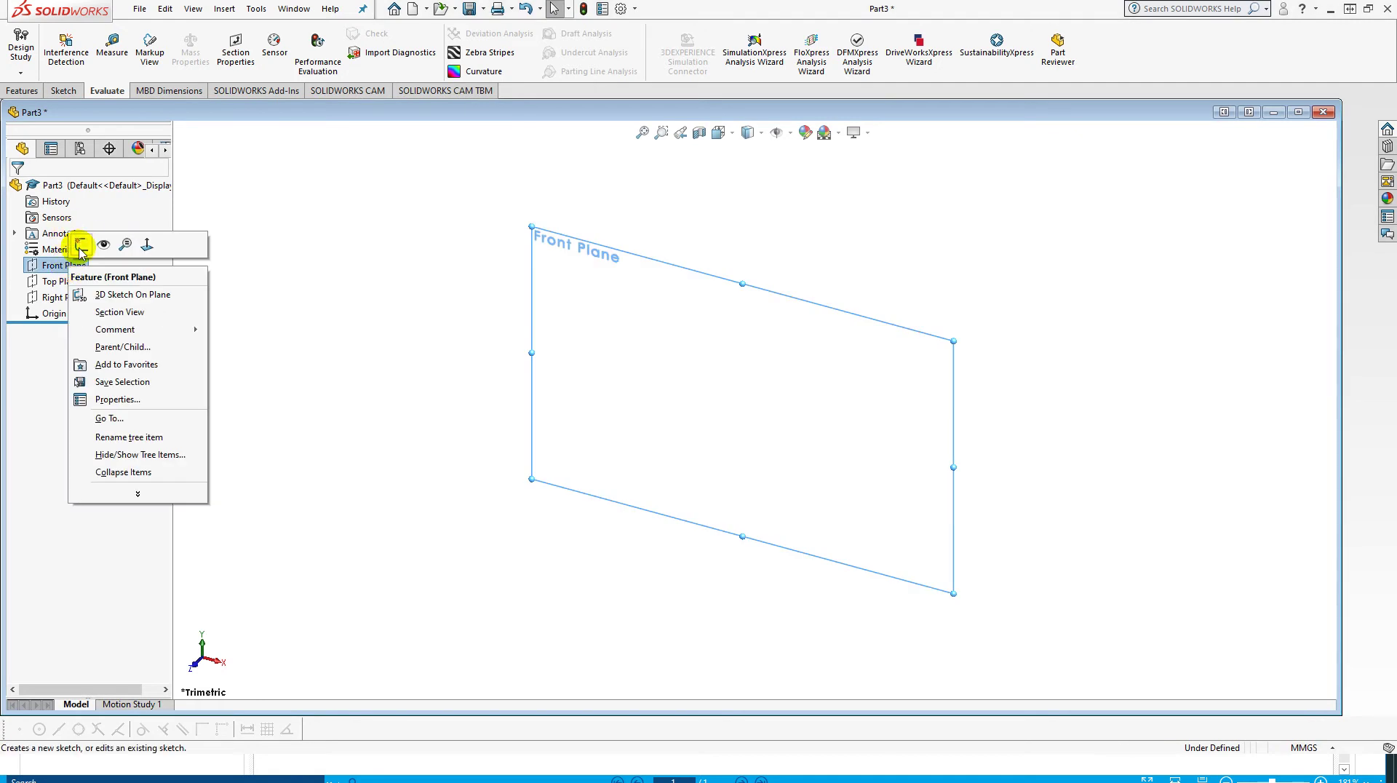
left_click(80, 248)
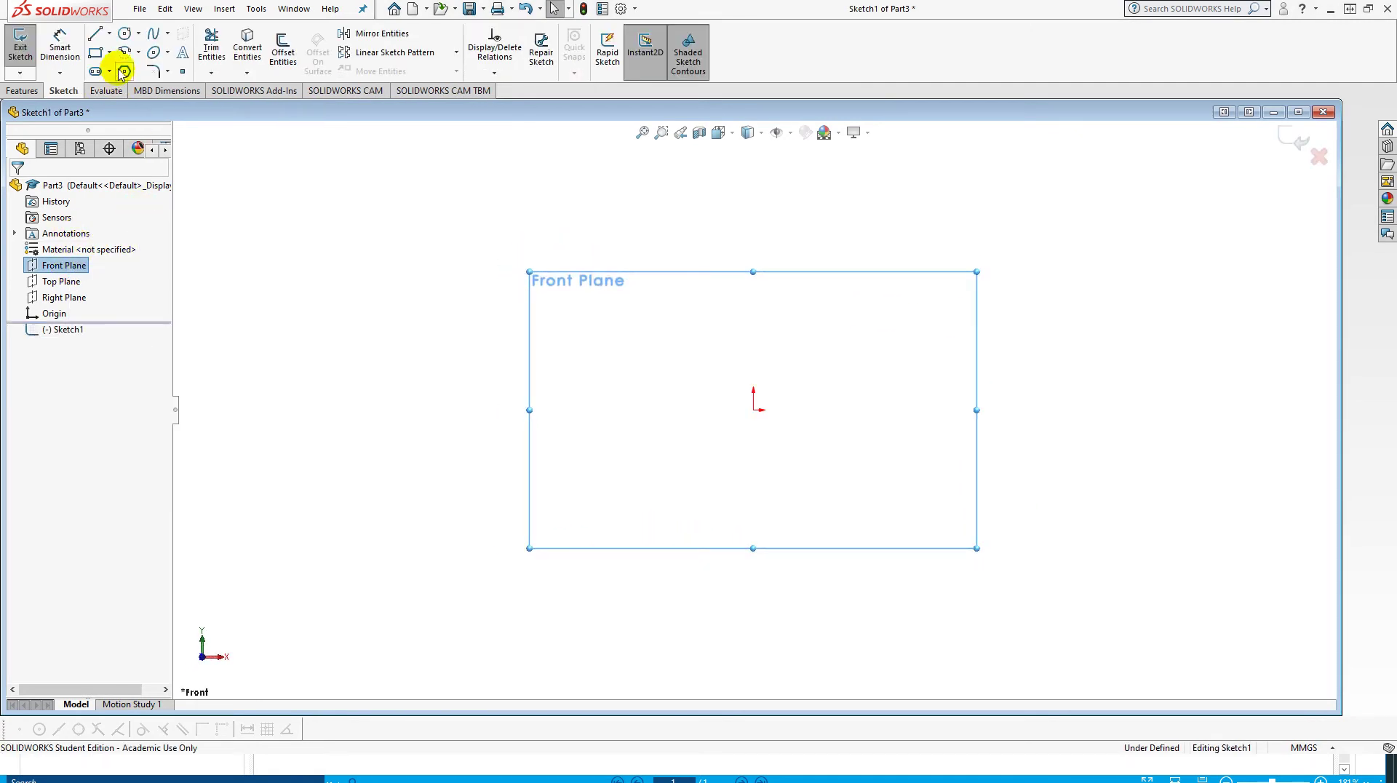
left_click(109, 33)
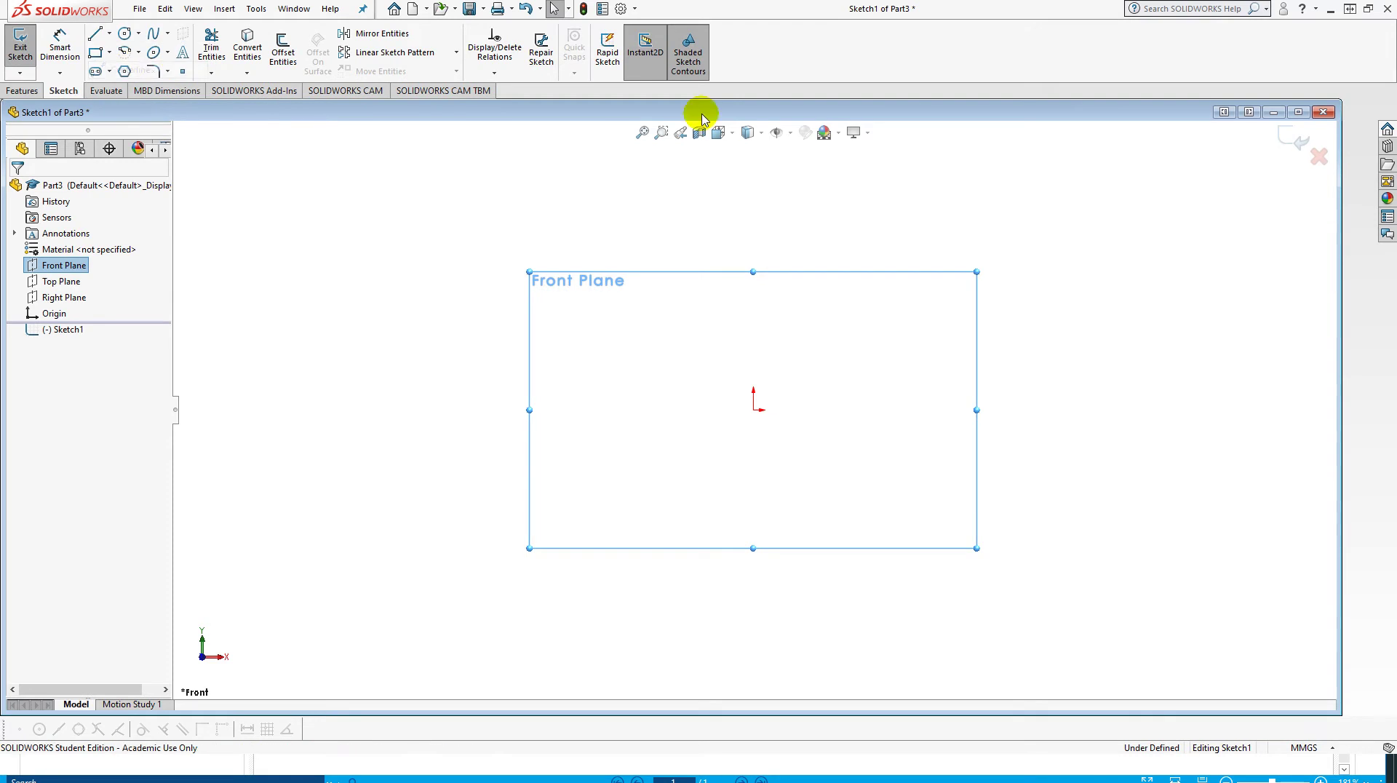
left_click(754, 409)
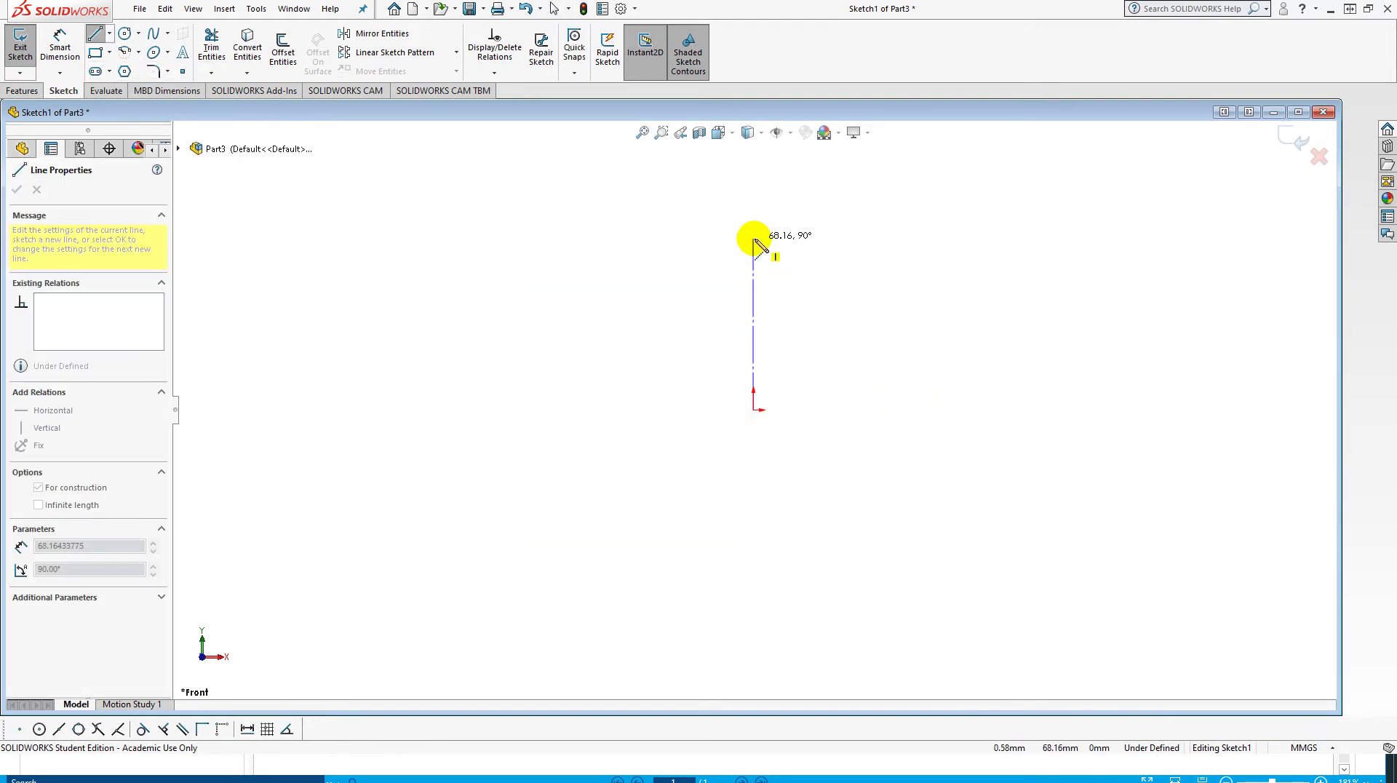
left_click(754, 240)
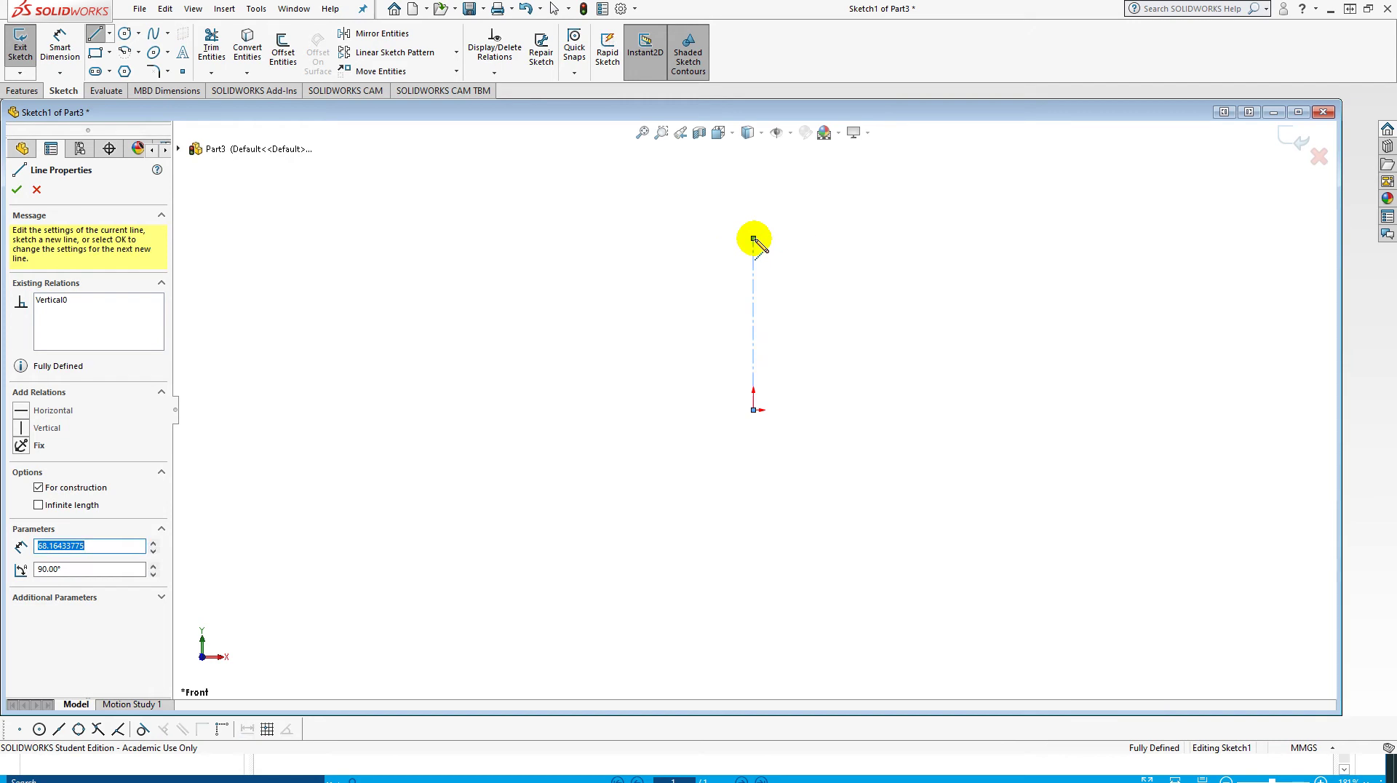
key("Escape")
key("Escape")
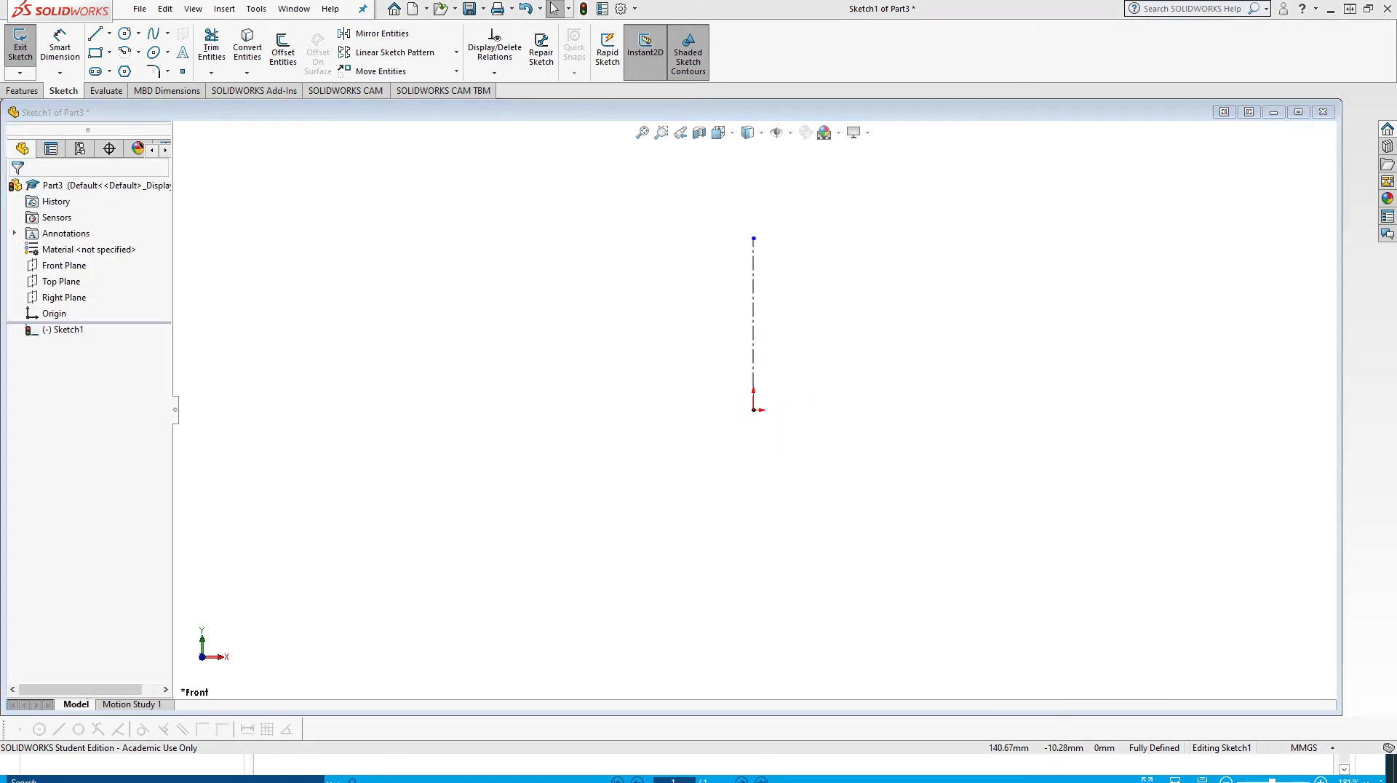
Following the PDF profile, sketch connected lines from the upper centerline about 11 mm left, 8 mm up, farther left, and 50 mm down.
left_click_drag(1396, 102, 866, 21)
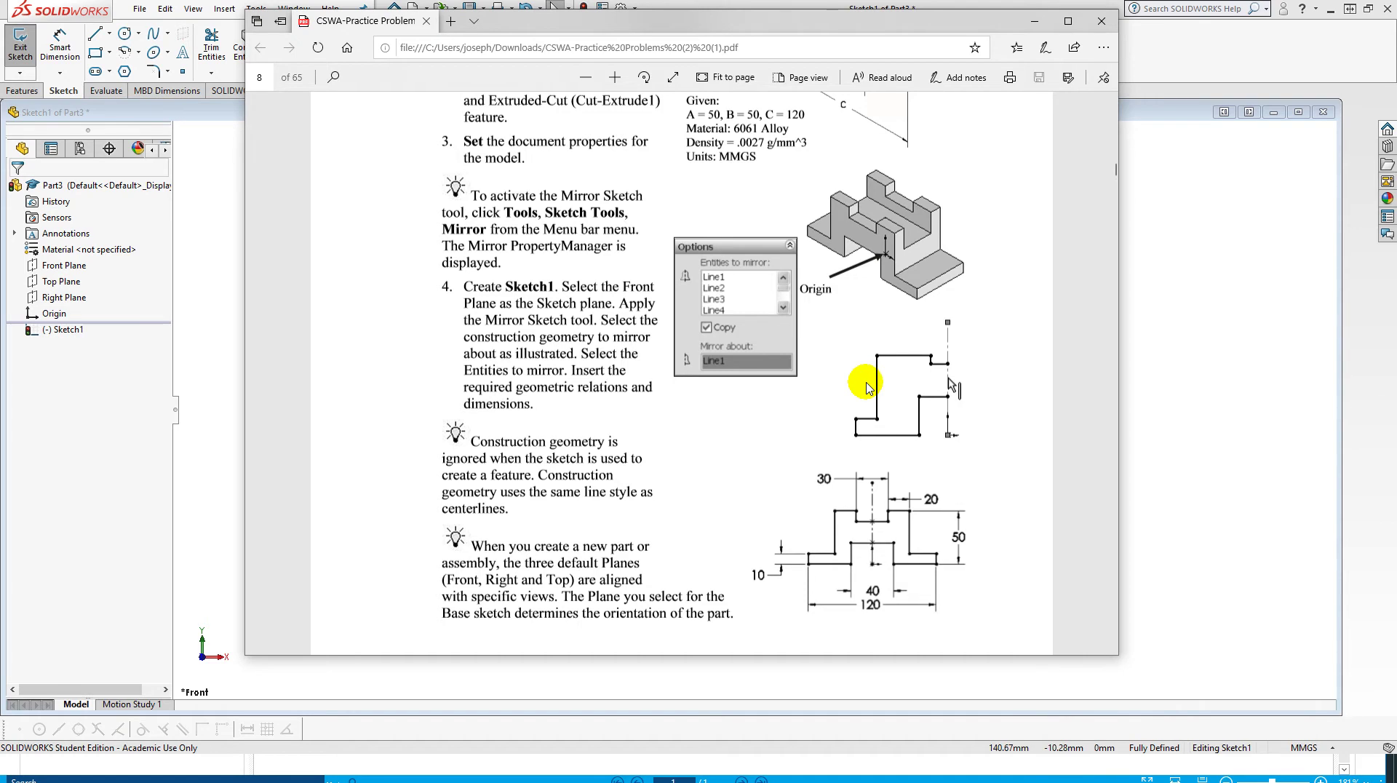
left_click_drag(814, 22, 1396, 22)
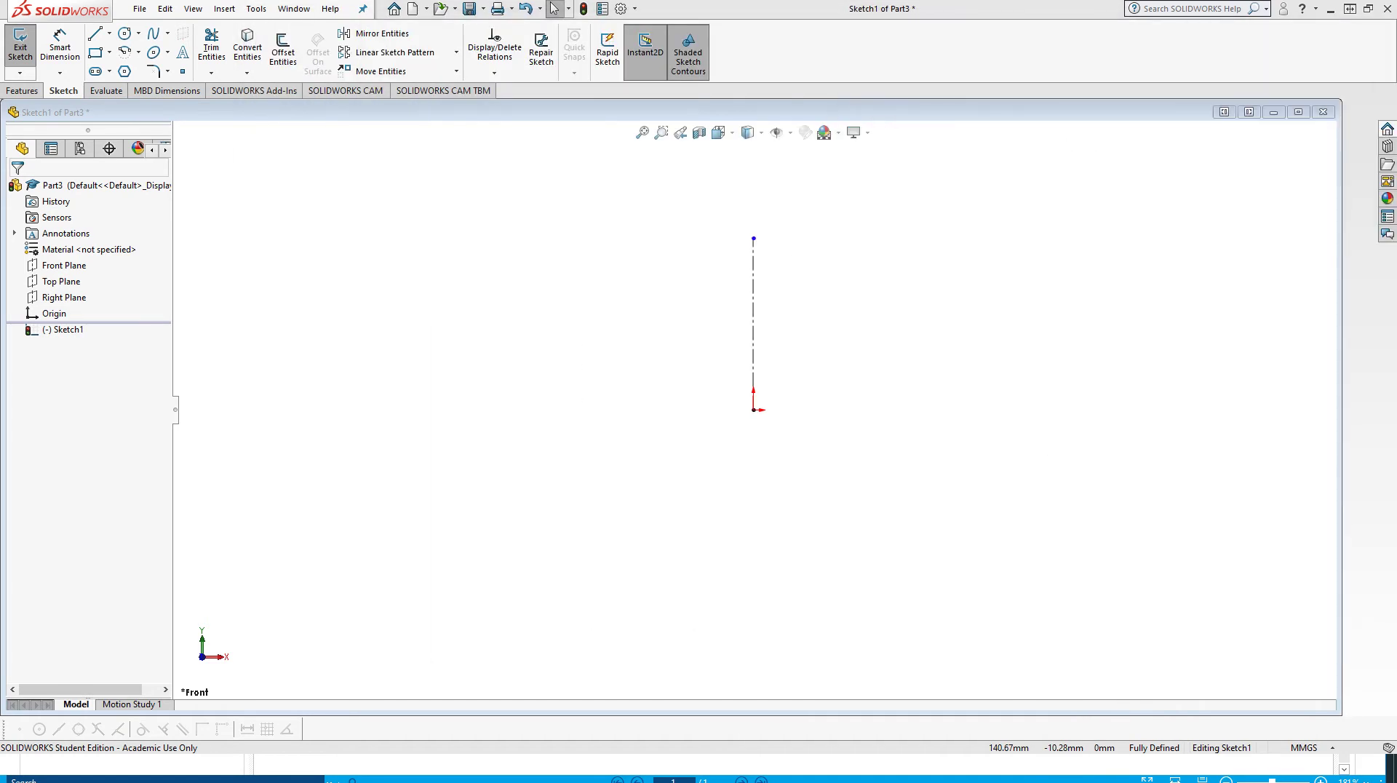
left_click(96, 37)
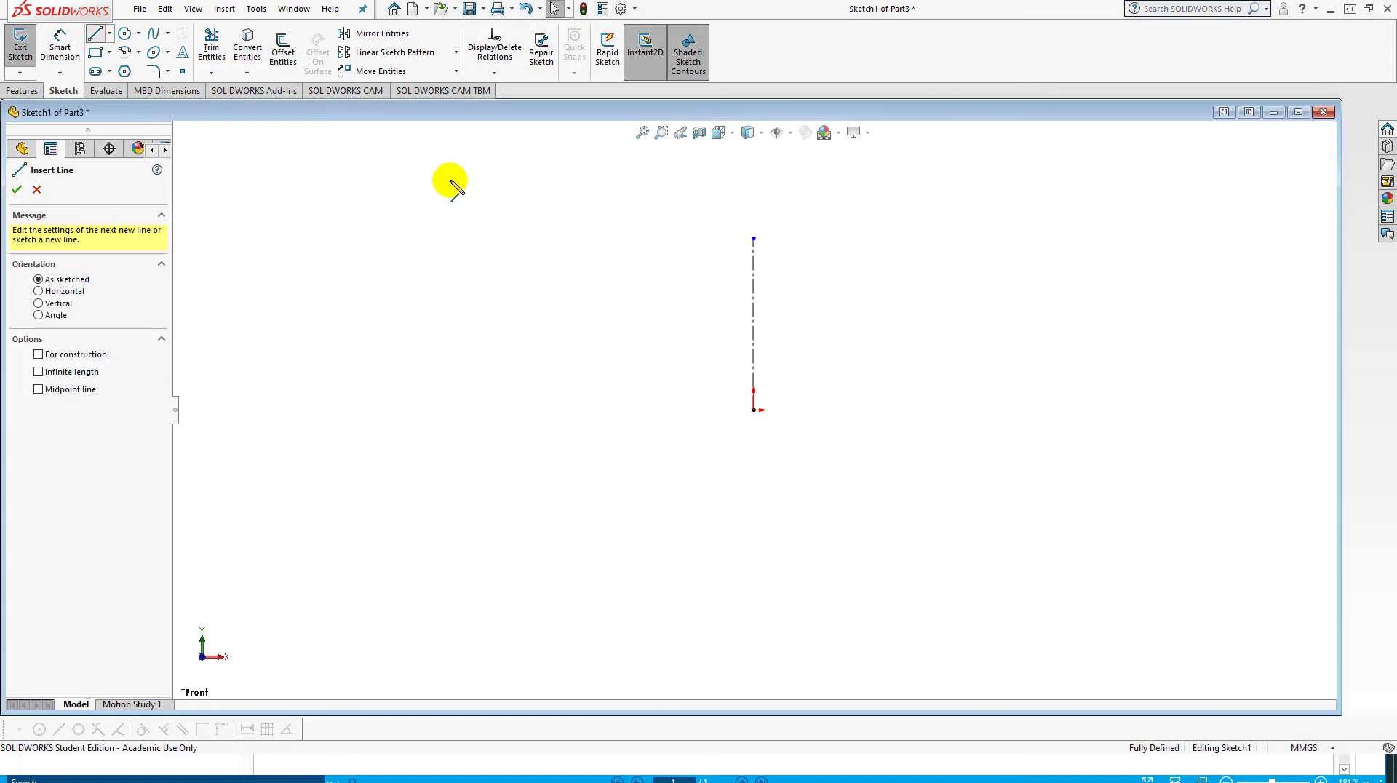
left_click(754, 275)
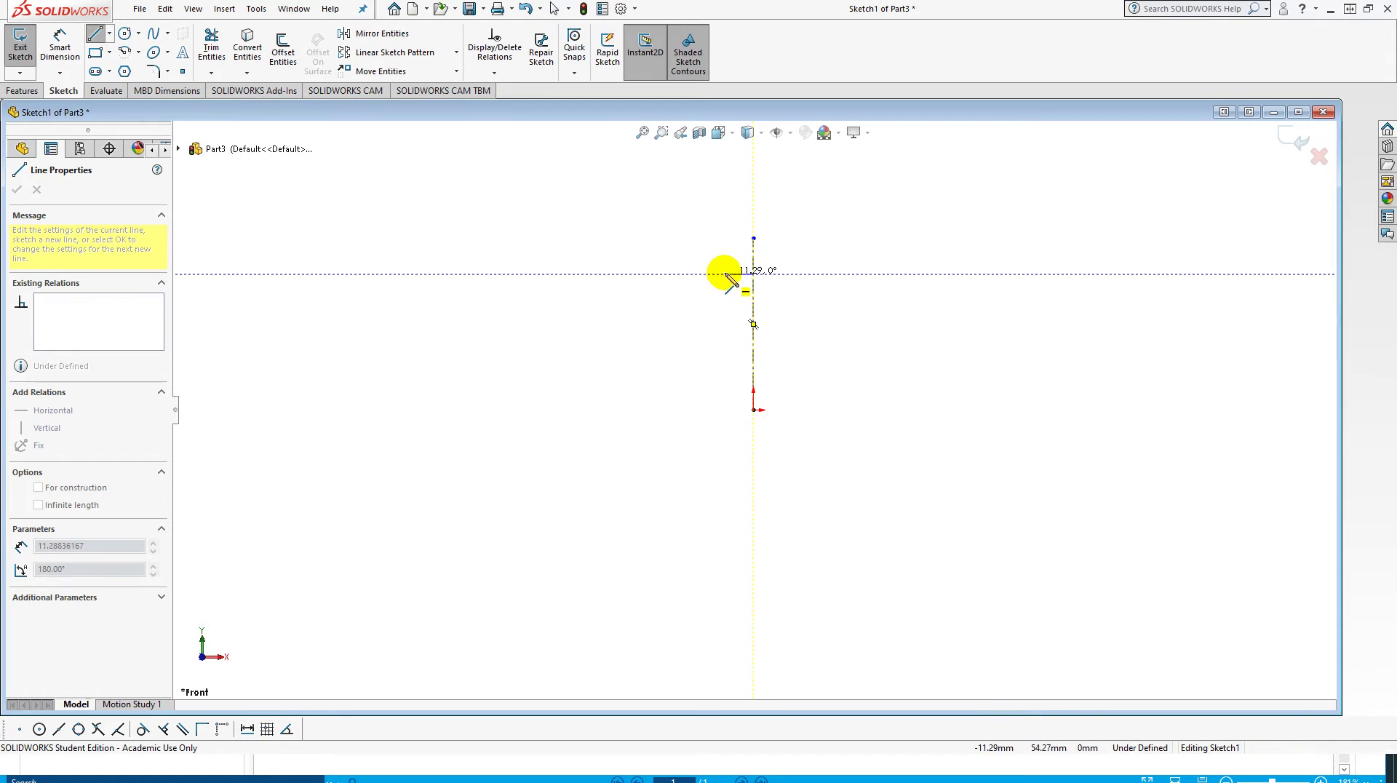
left_click(725, 275)
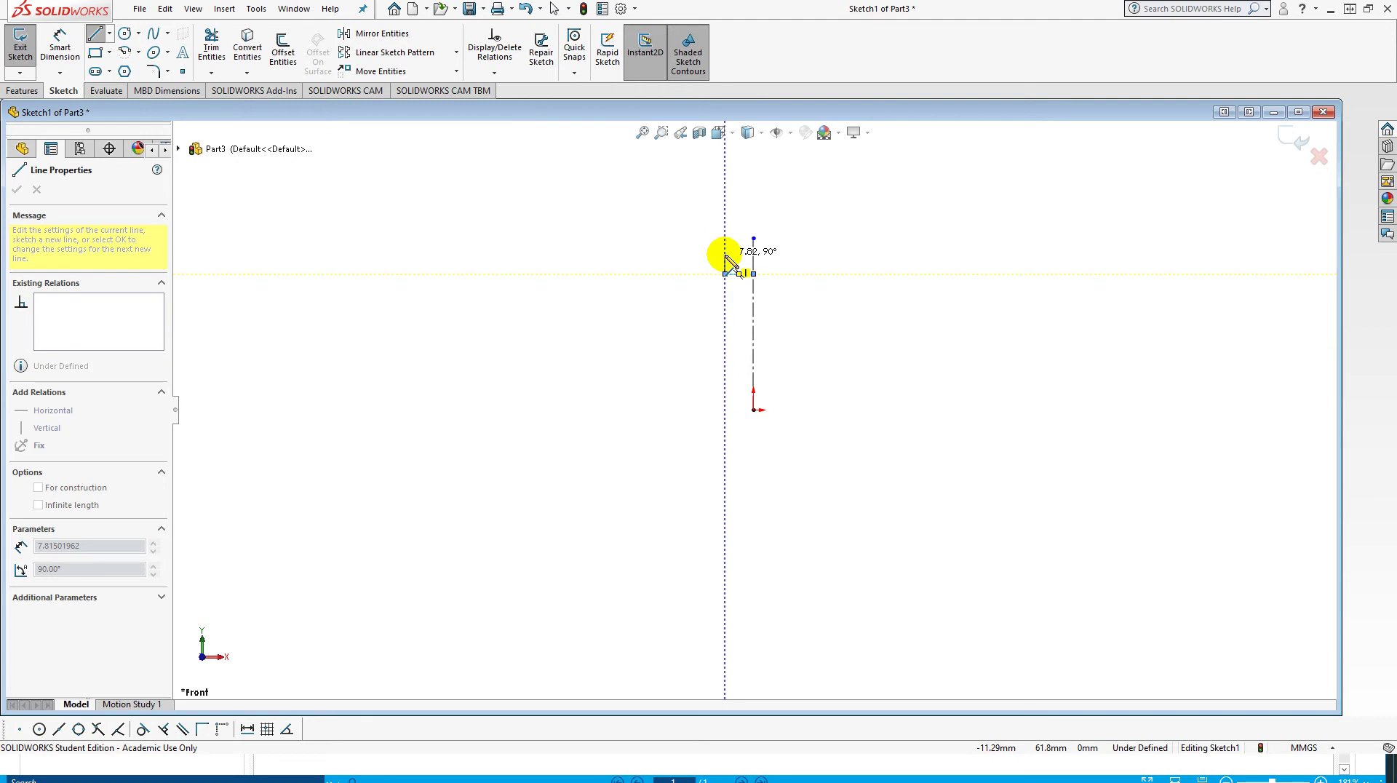
left_click(726, 255)
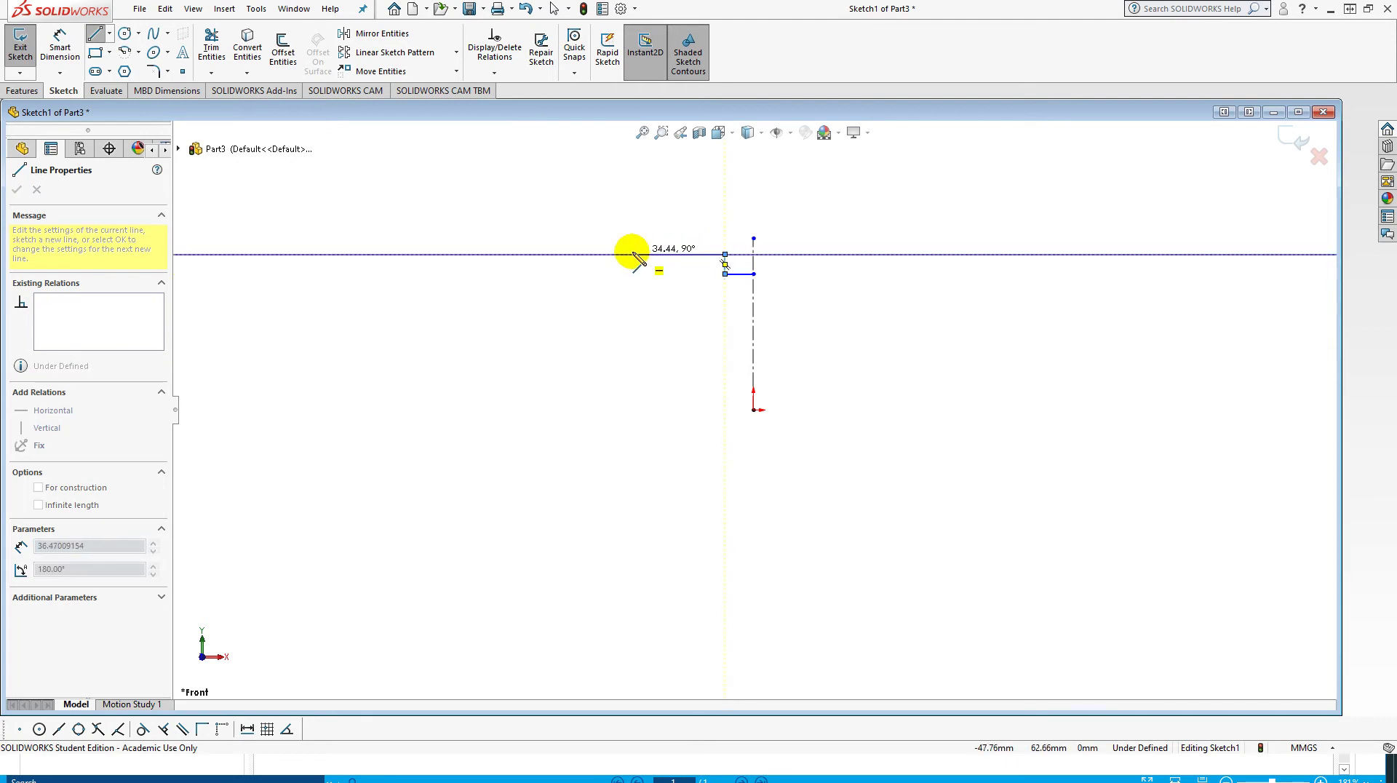
left_click(628, 255)
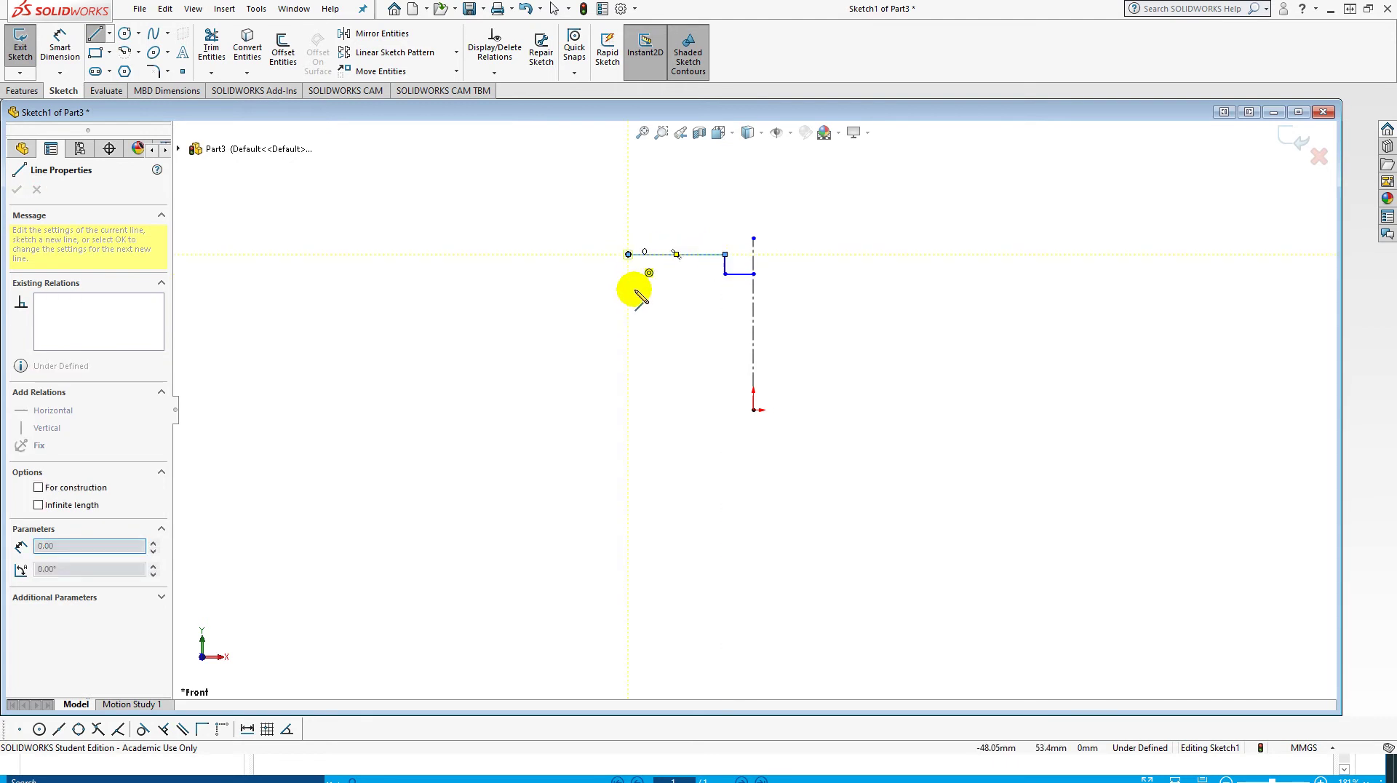
left_click(628, 380)
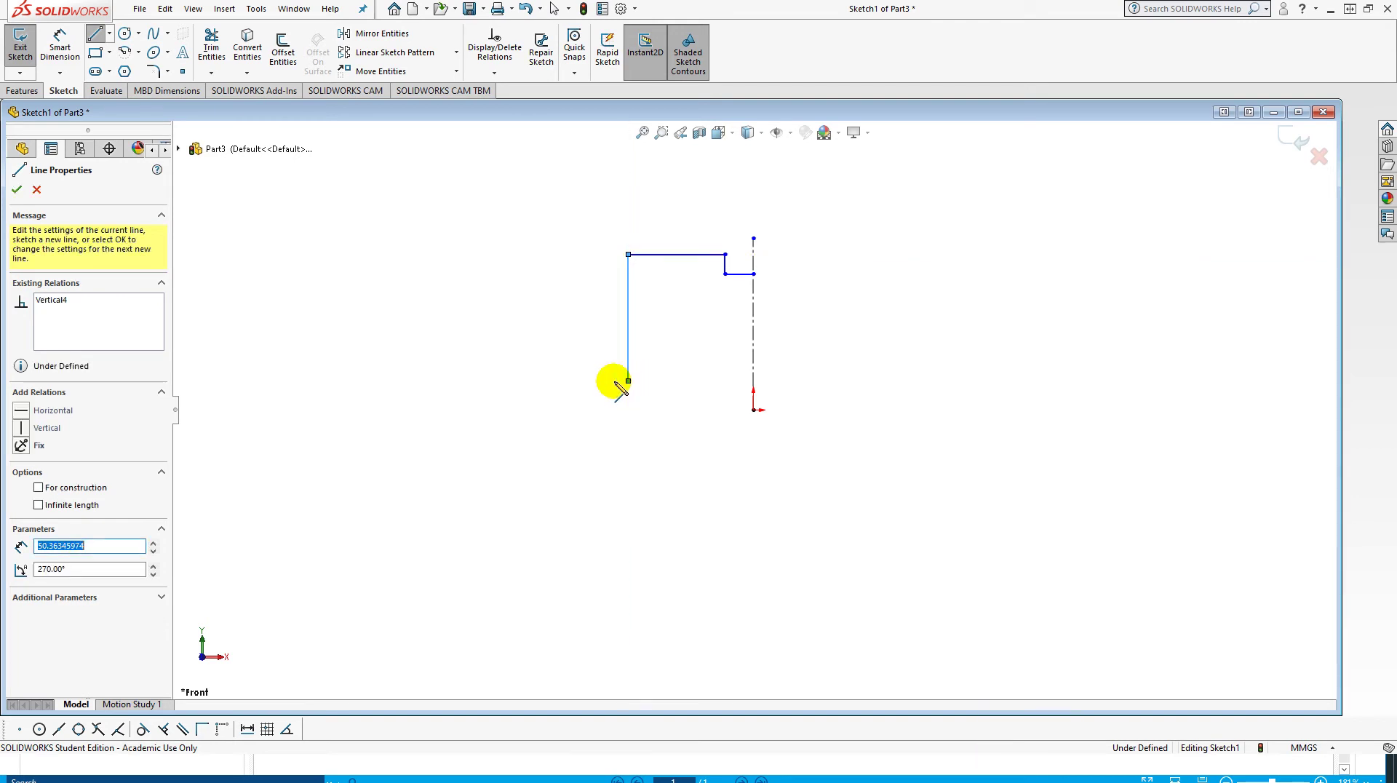
Finish the half profile with lines left, about 11 mm down to the origin's level, 48 mm right, 24 mm up, and across to the centerline.
left_click(566, 380)
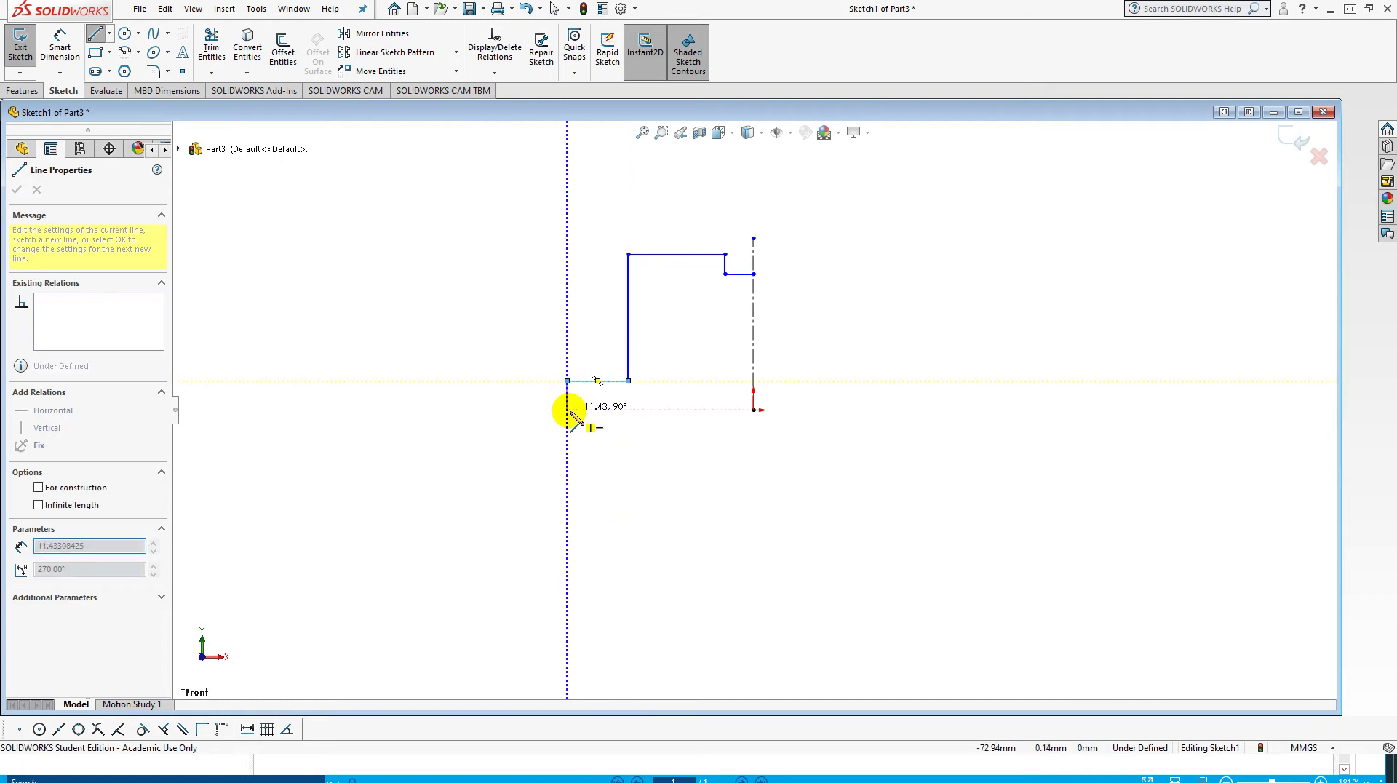
left_click(567, 410)
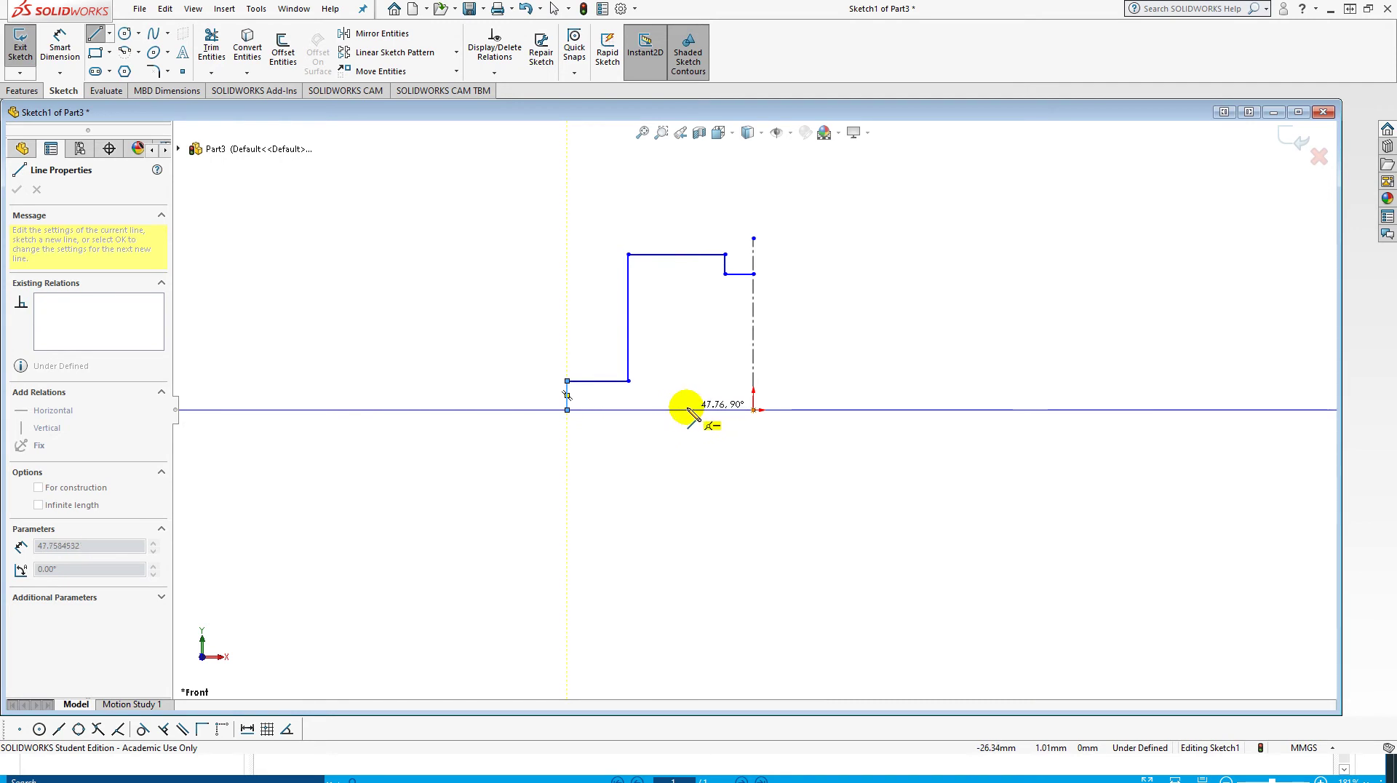
left_click(687, 409)
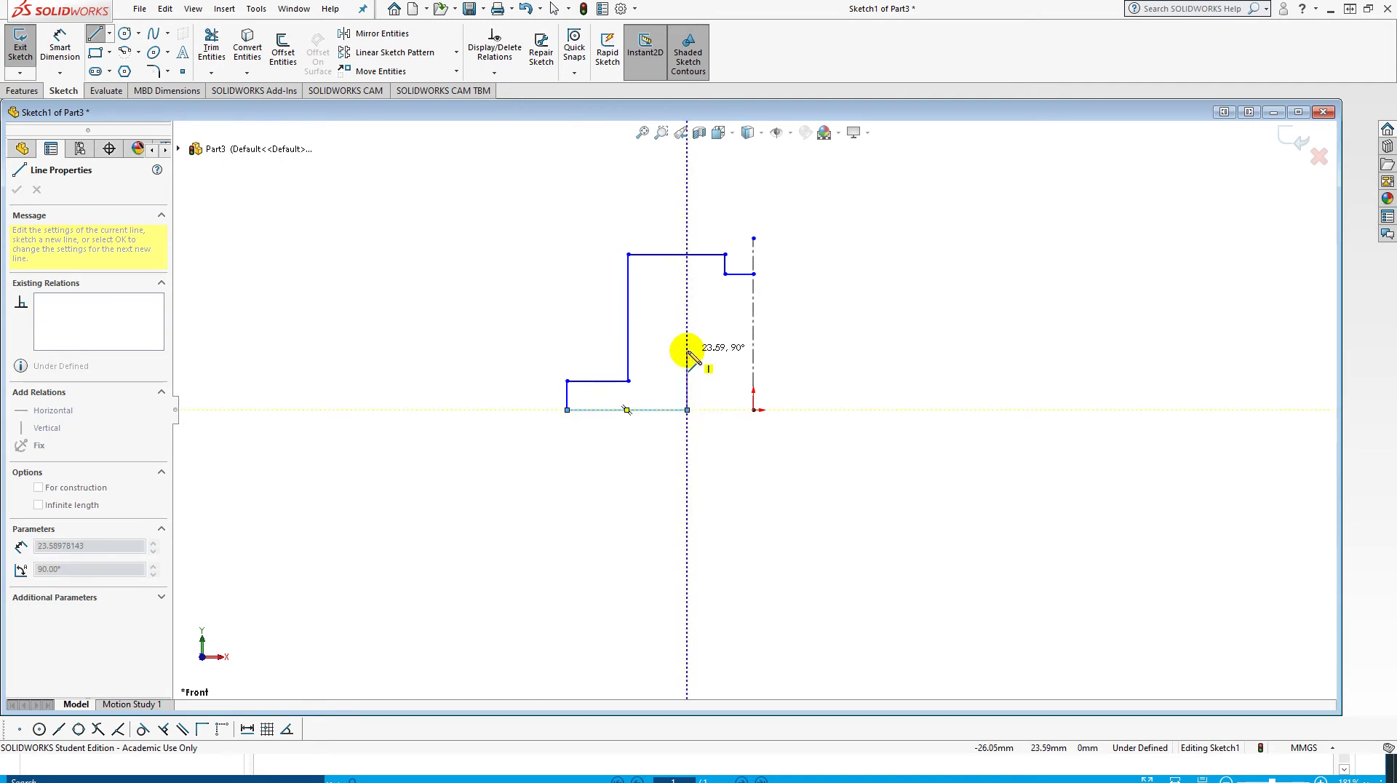
left_click(687, 351)
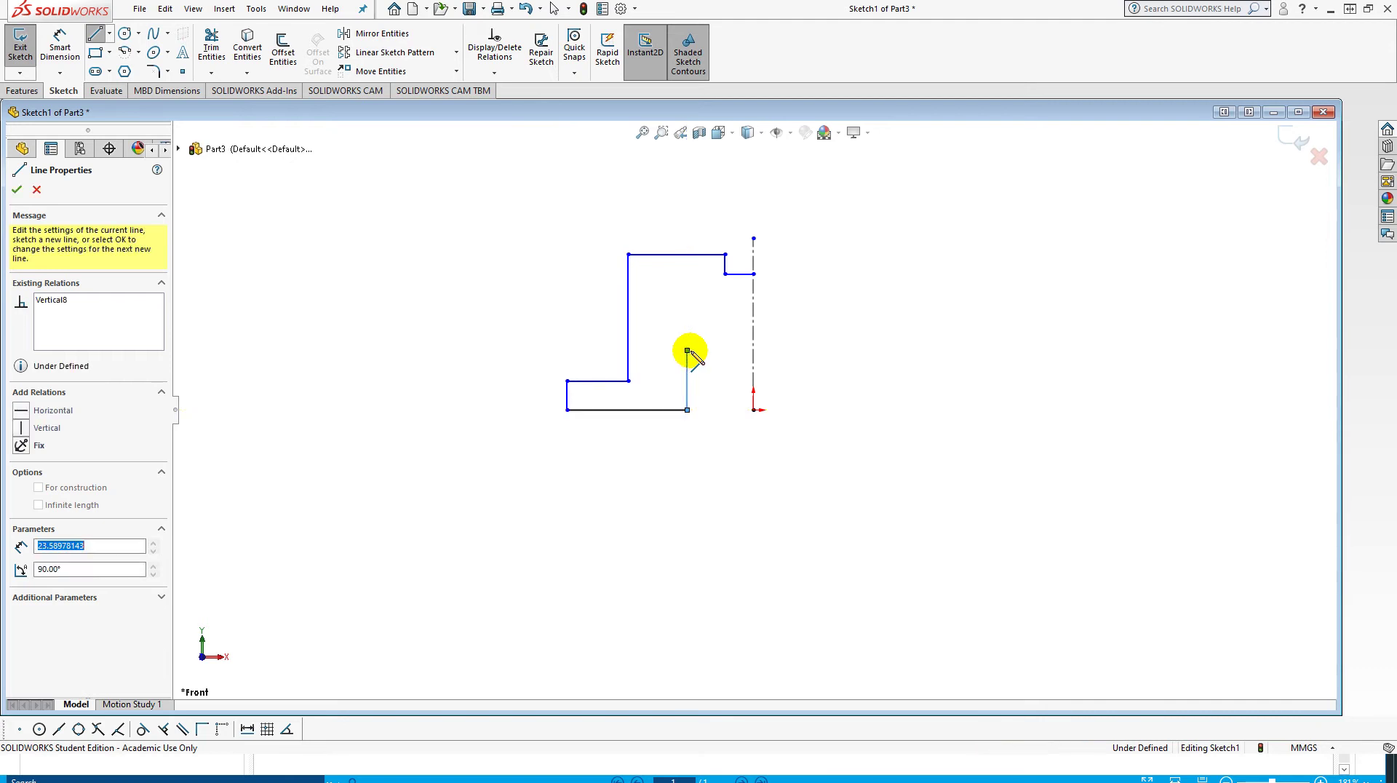
left_click(753, 351)
key("Escape")
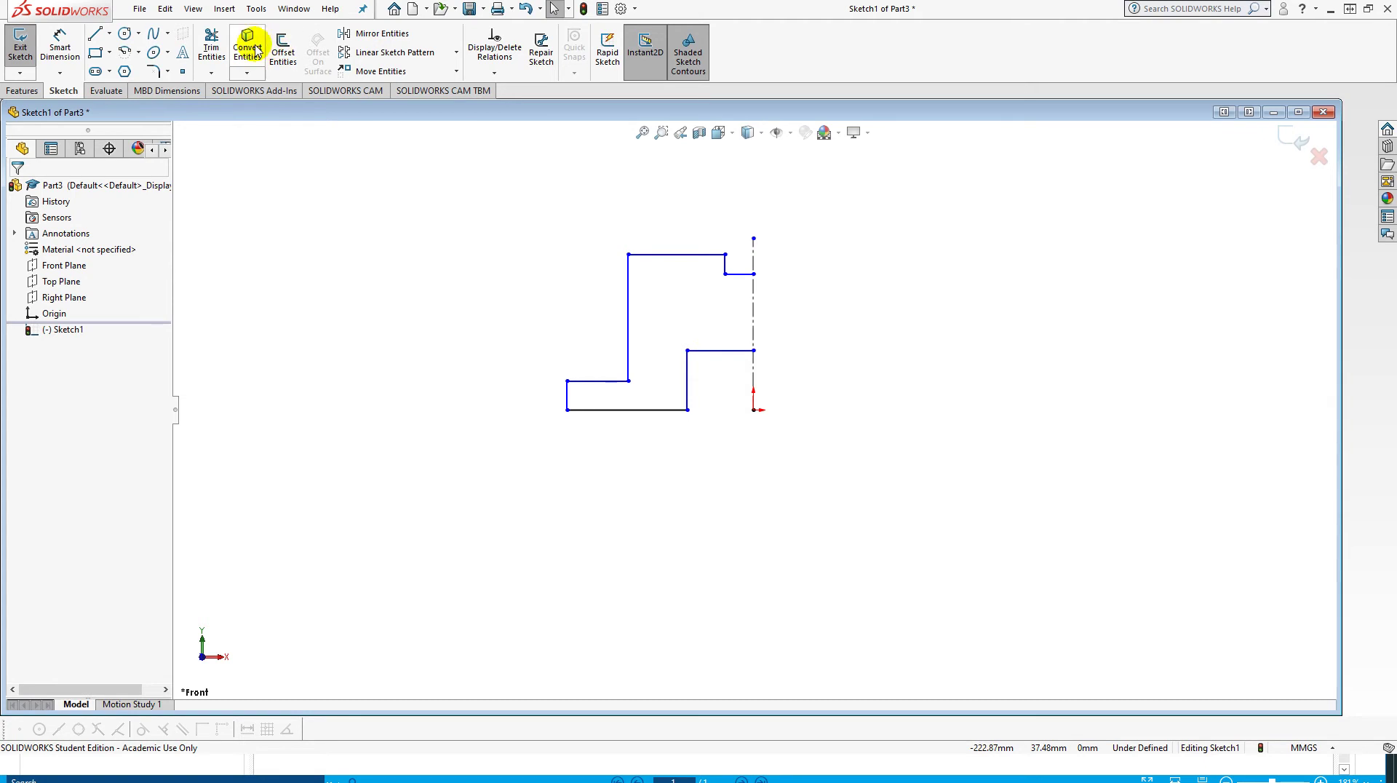
Mirror the nine lines of the half profile about the vertical centerline, keeping the originals.
left_click(351, 34)
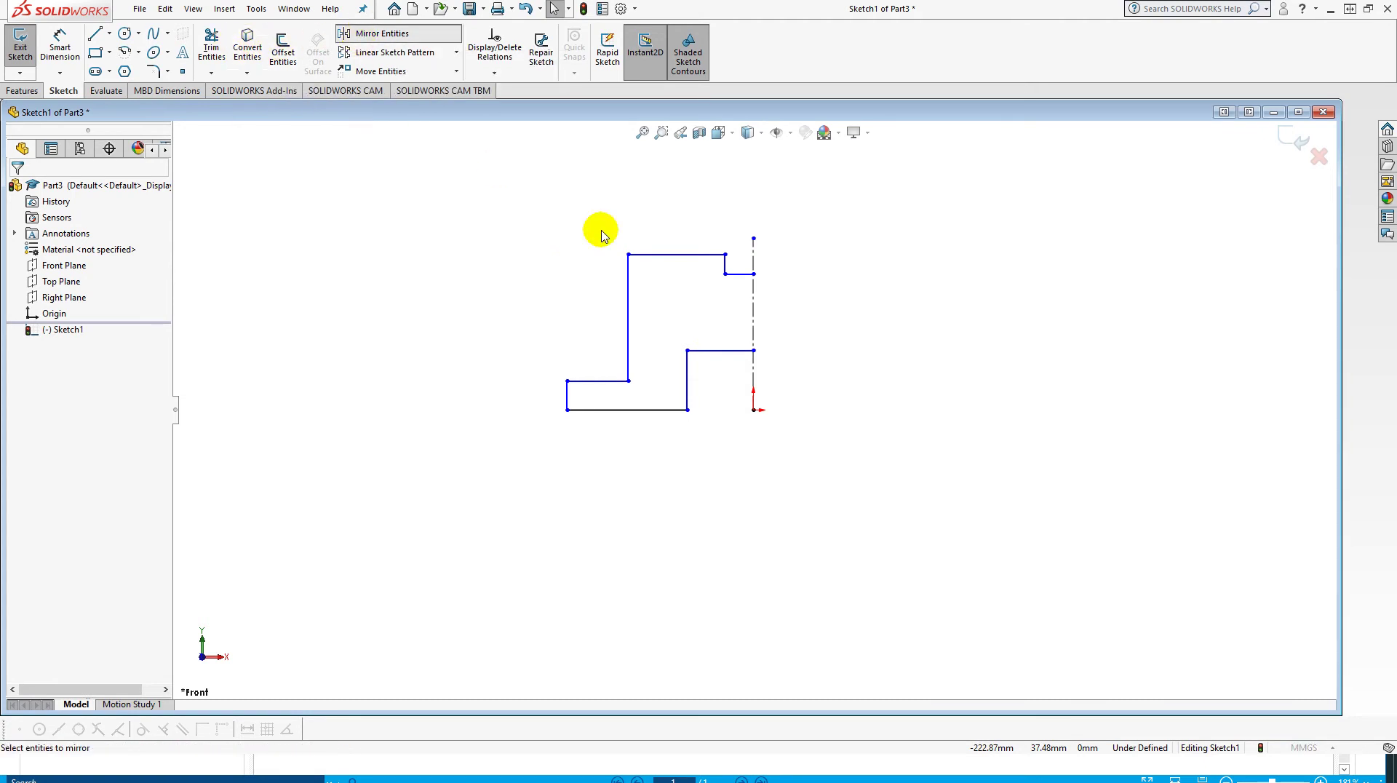
left_click_drag(738, 222, 530, 462)
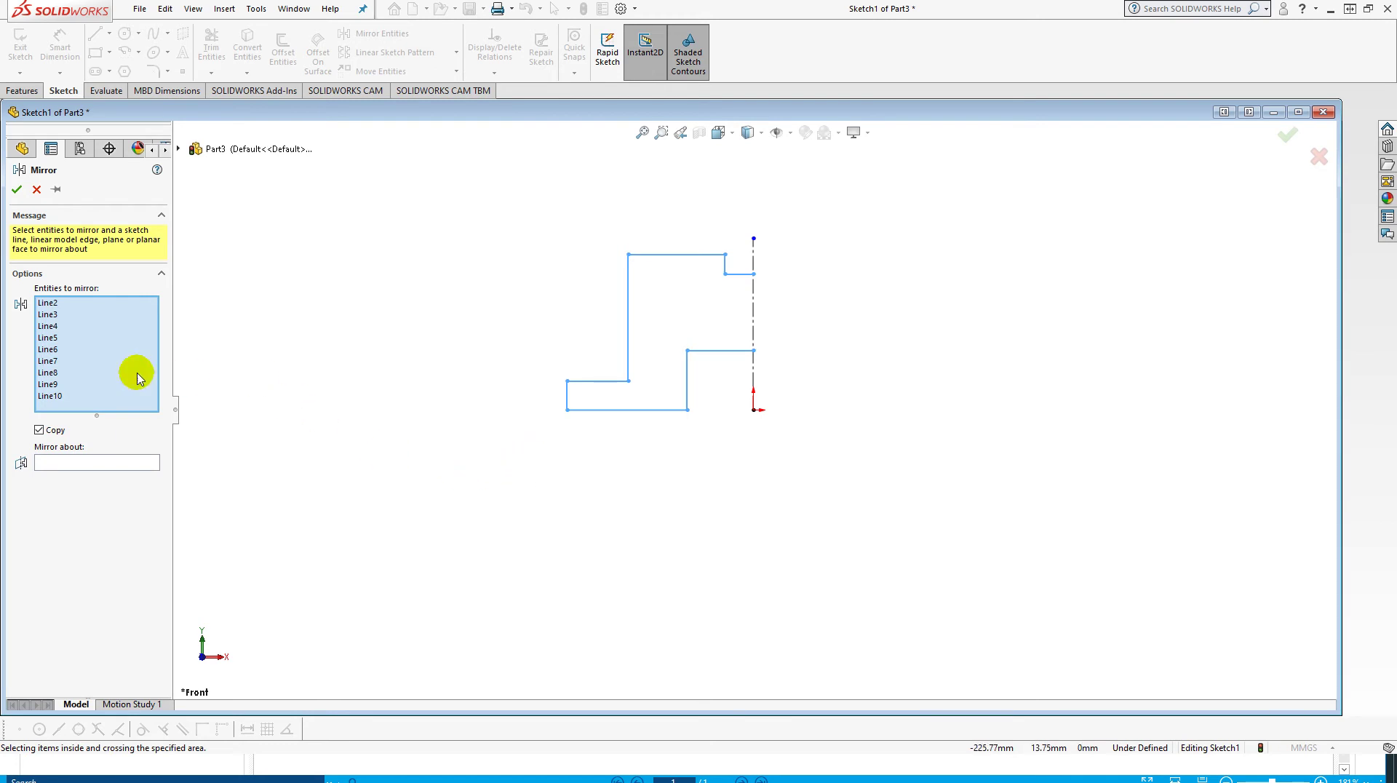
left_click(89, 462)
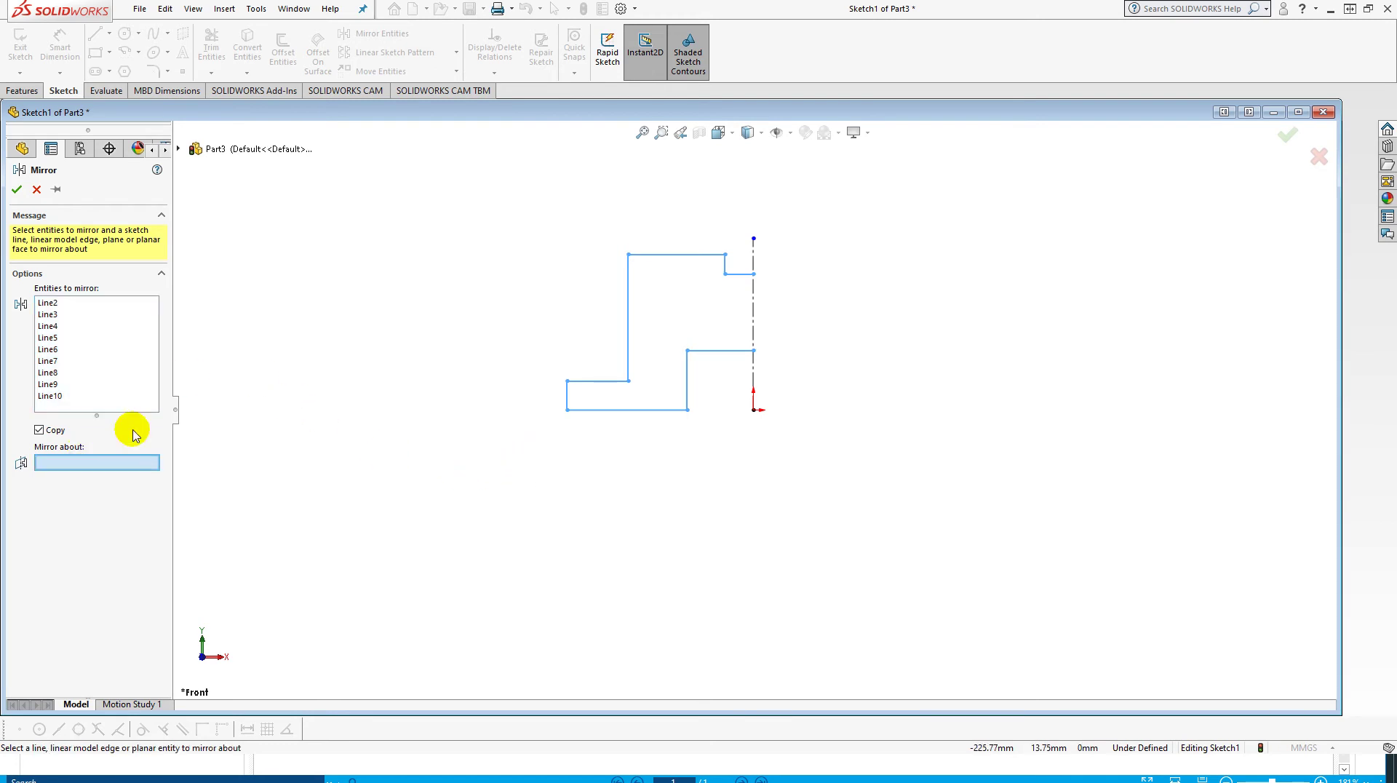
left_click(754, 322)
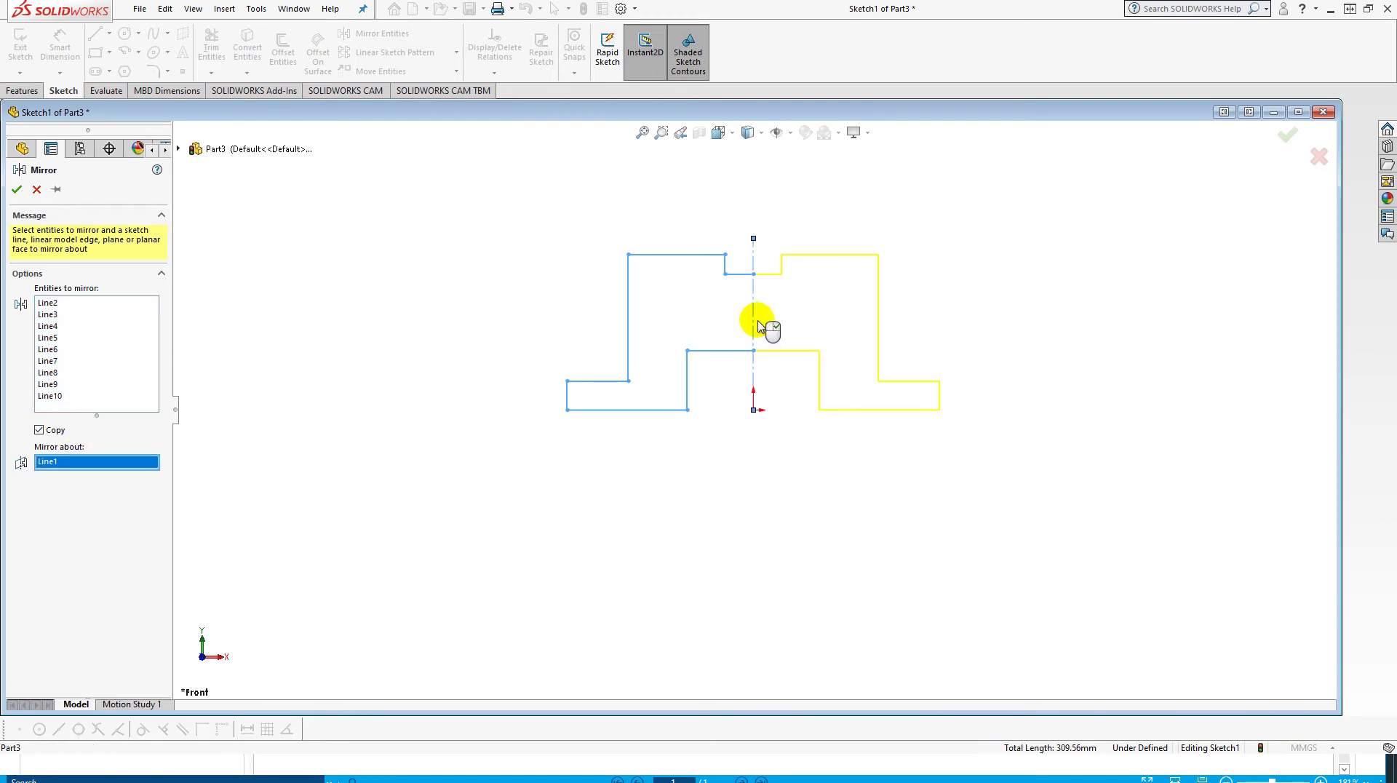
right_click(758, 325)
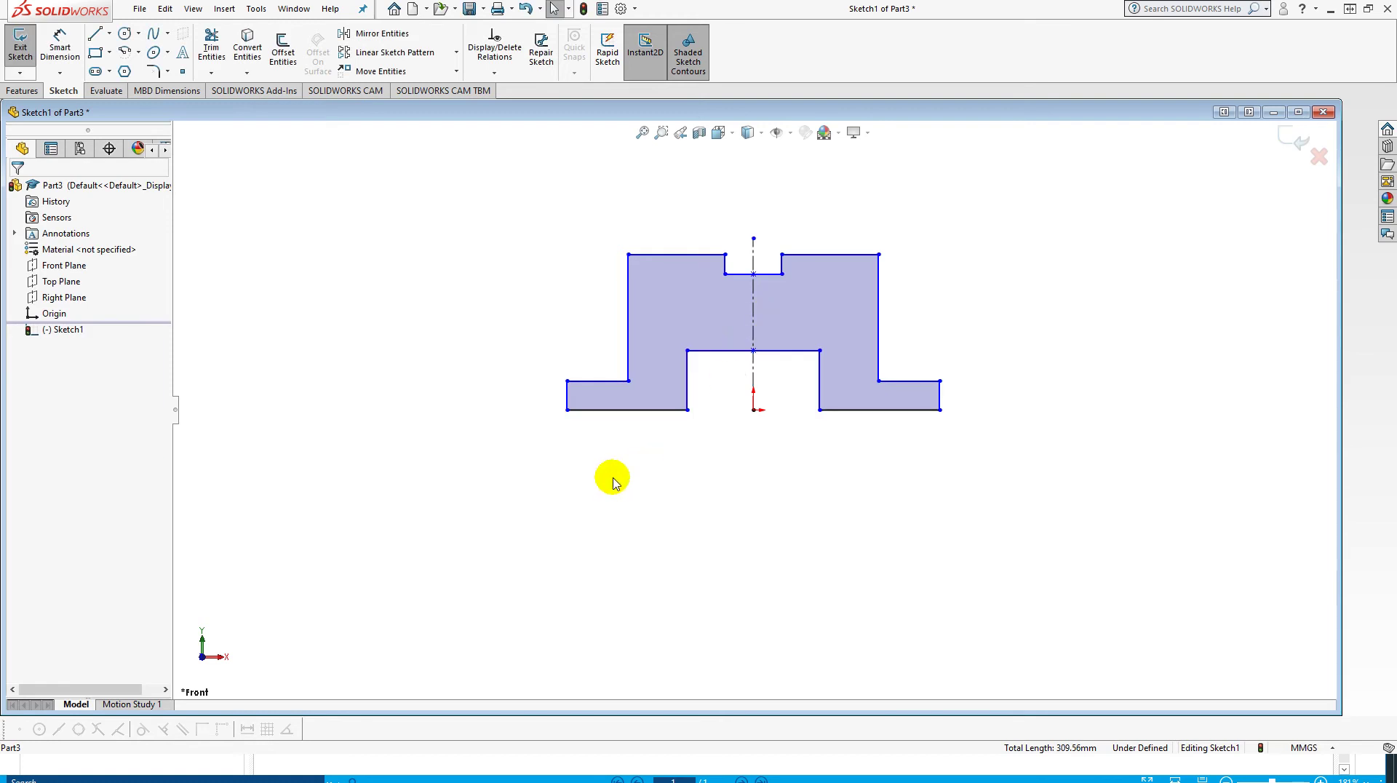
Following the PDF drawing, dimension the overall width between the profile's outermost vertical edges as 120 mm.
left_click_drag(1396, 109, 796, 9)
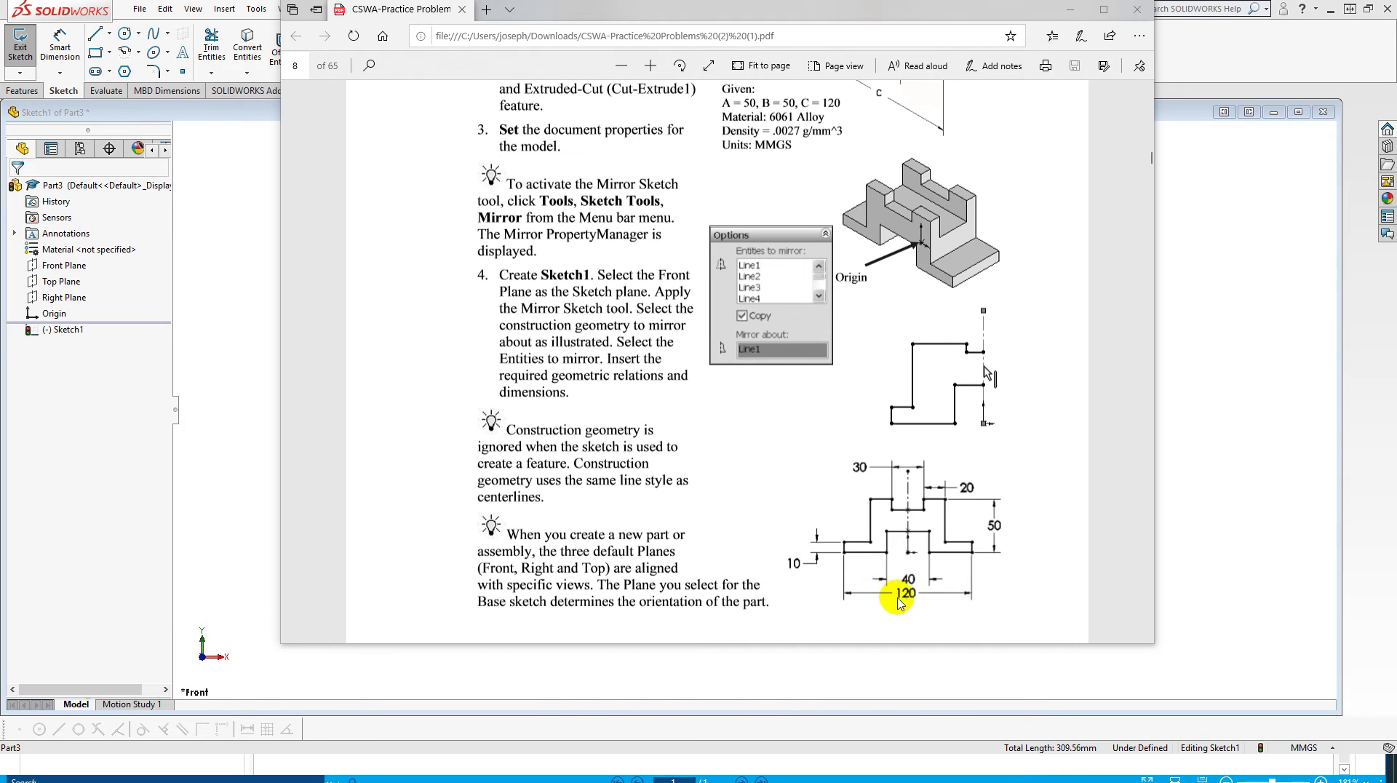
left_click_drag(717, 13, 1396, 18)
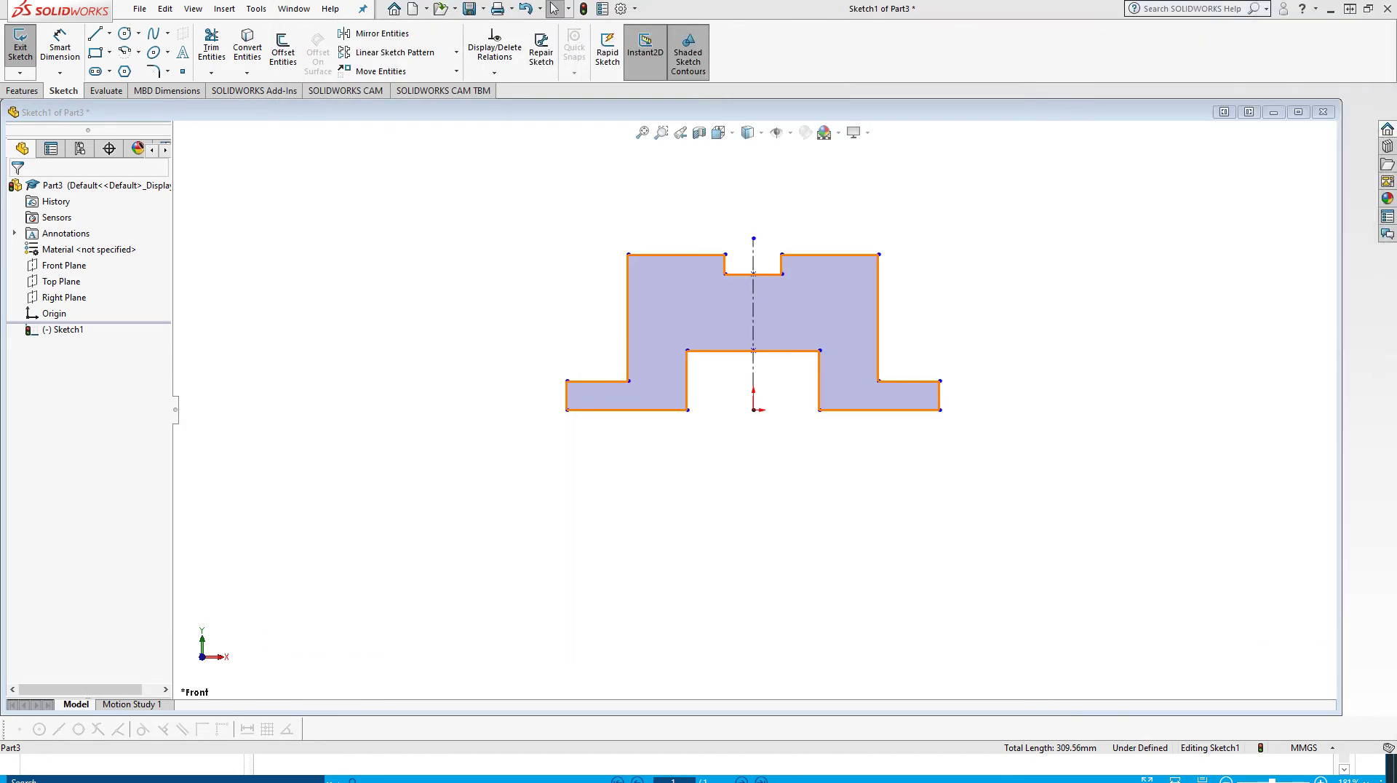
left_click(60, 50)
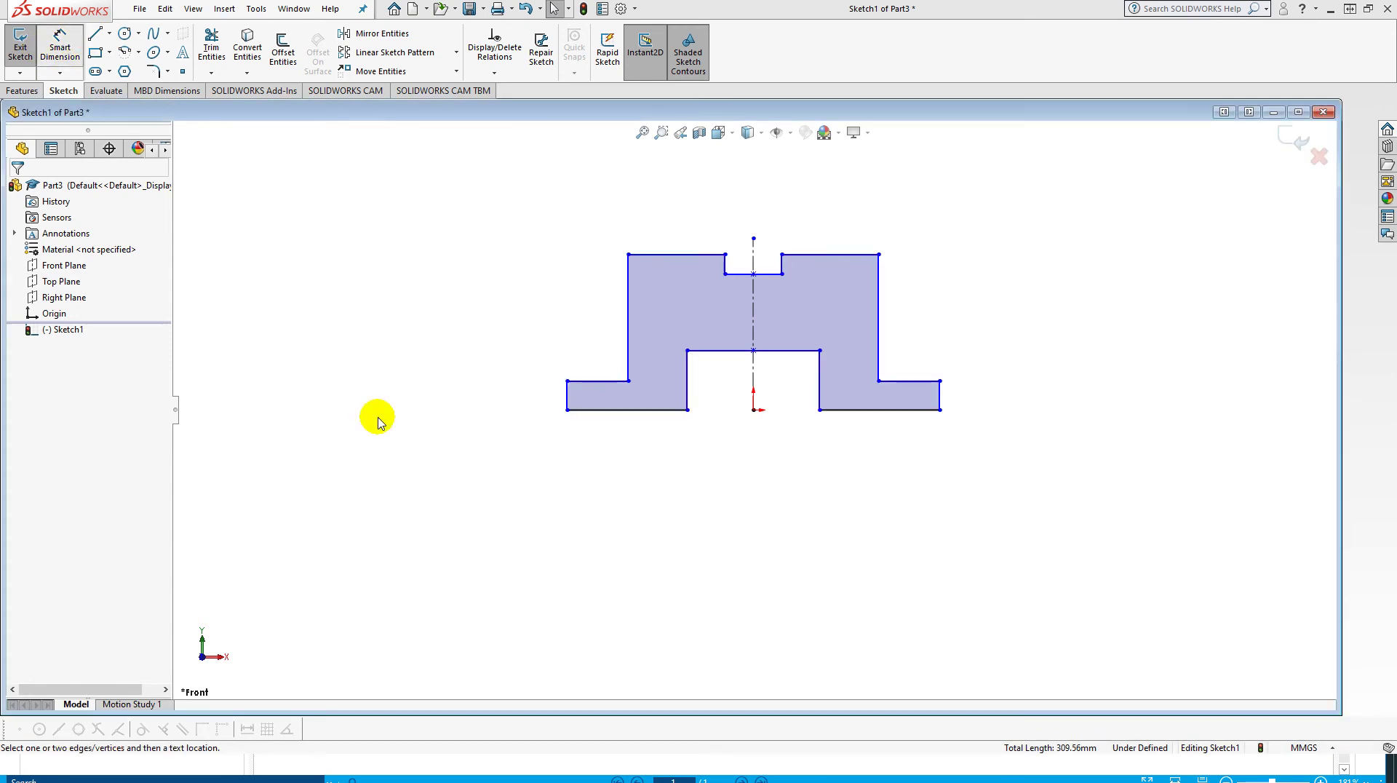
left_click(573, 396)
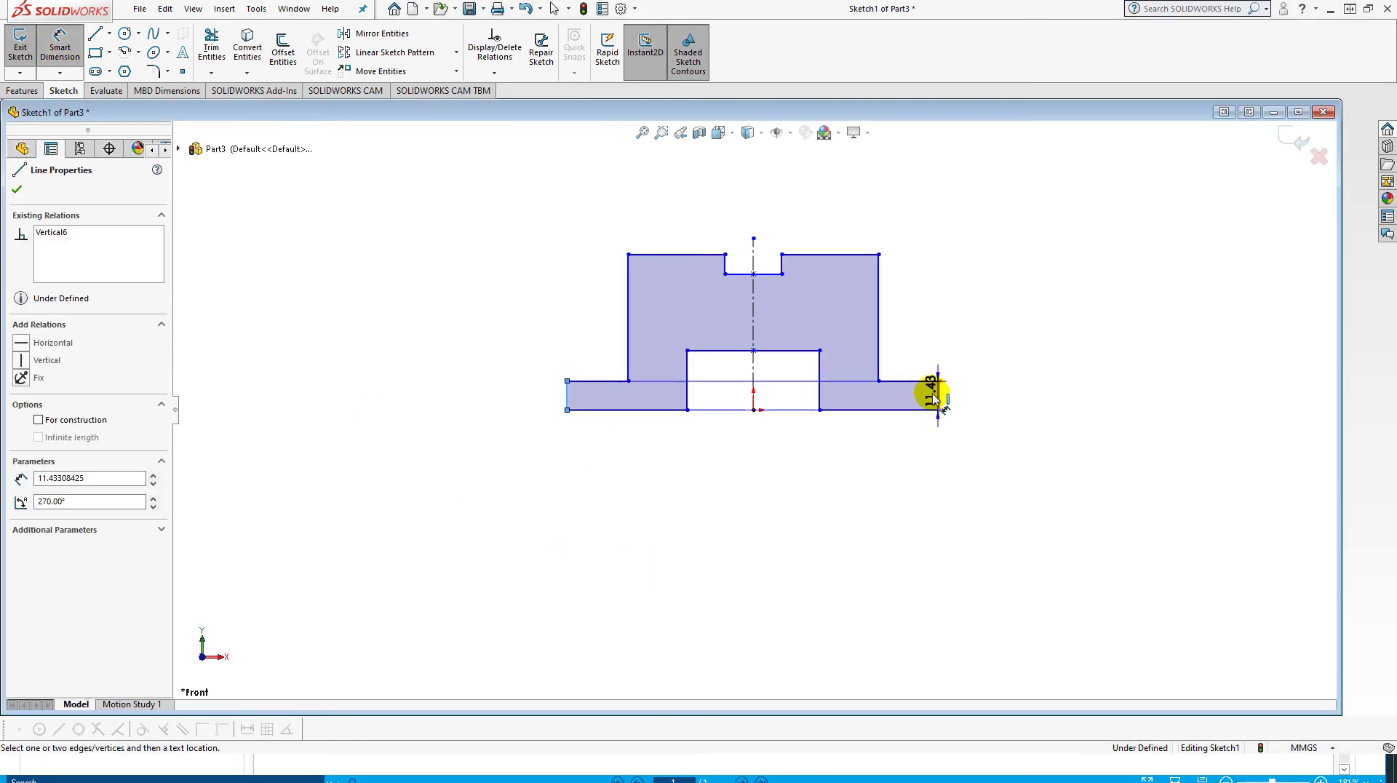
left_click(941, 397)
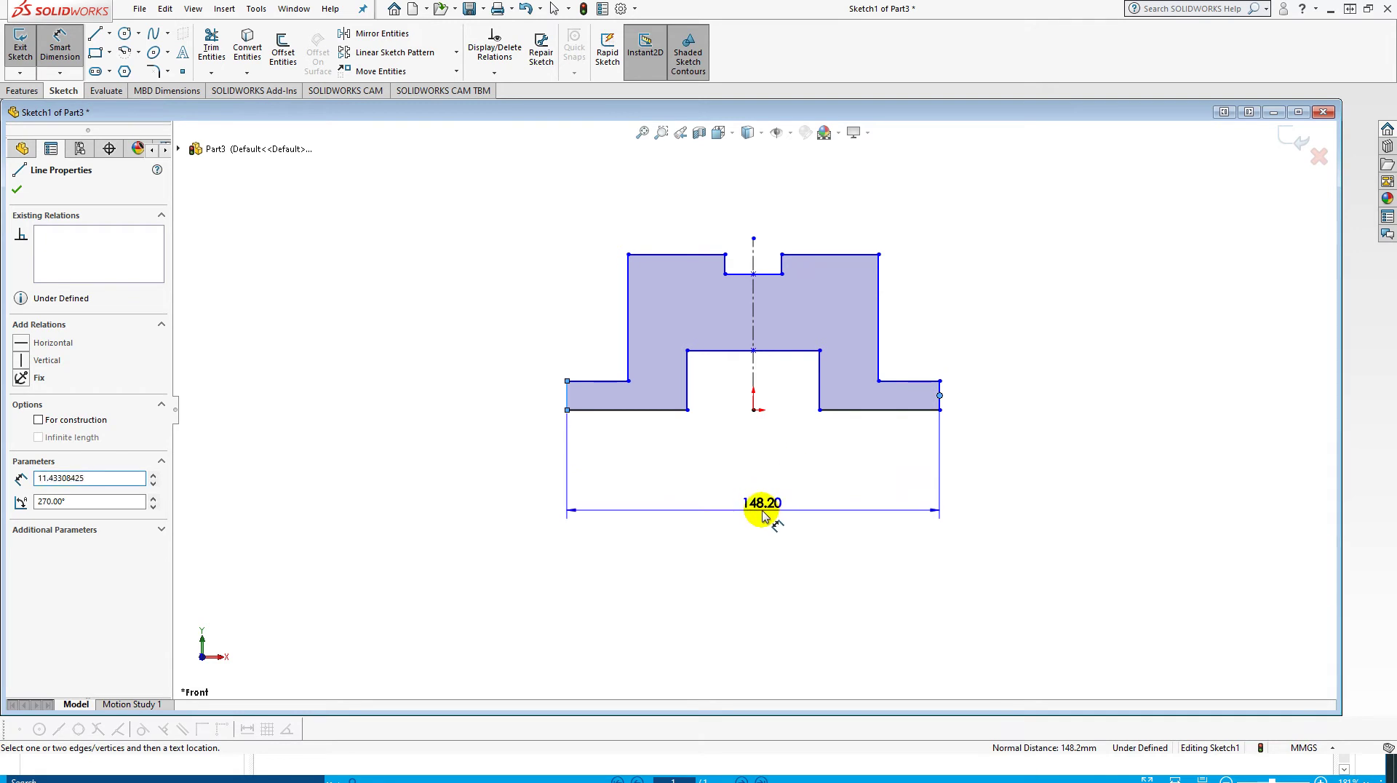
left_click(763, 515)
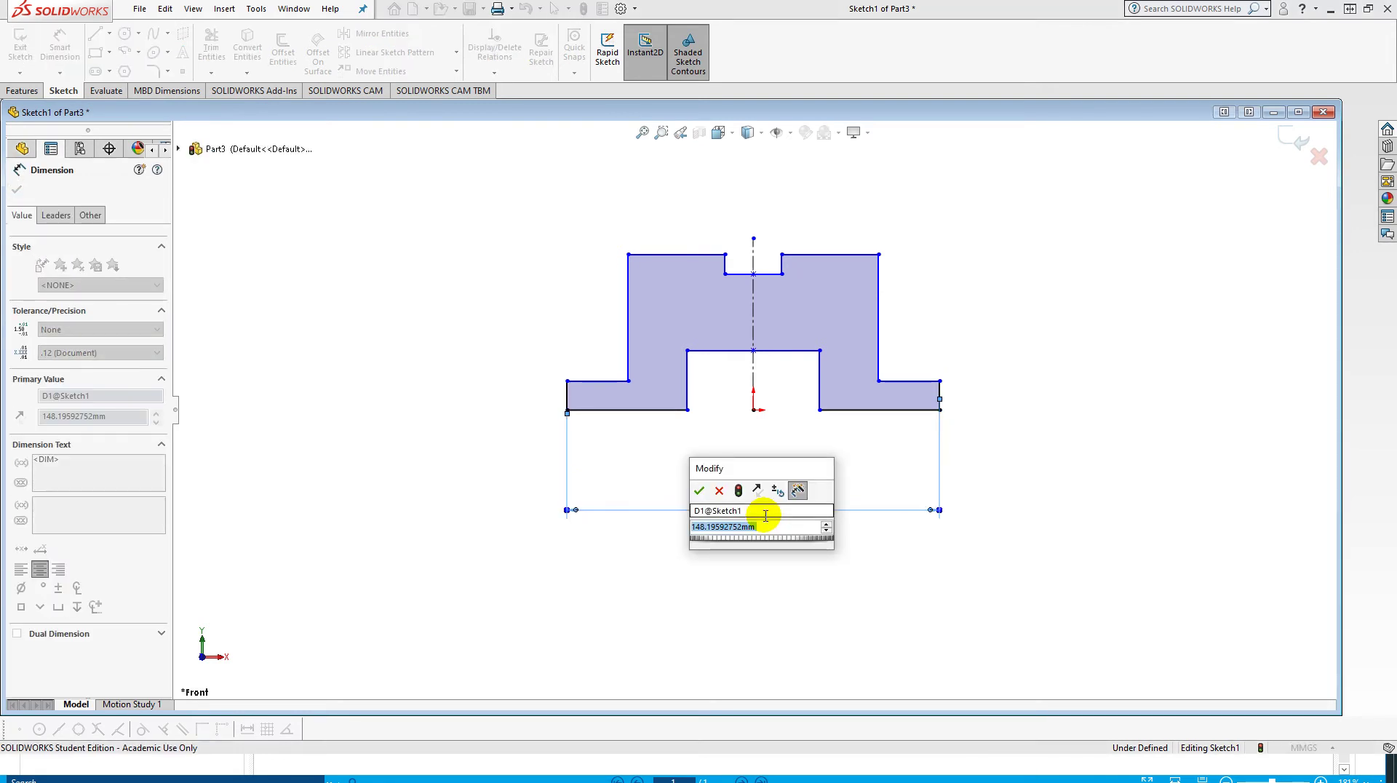
type("120")
key("Return")
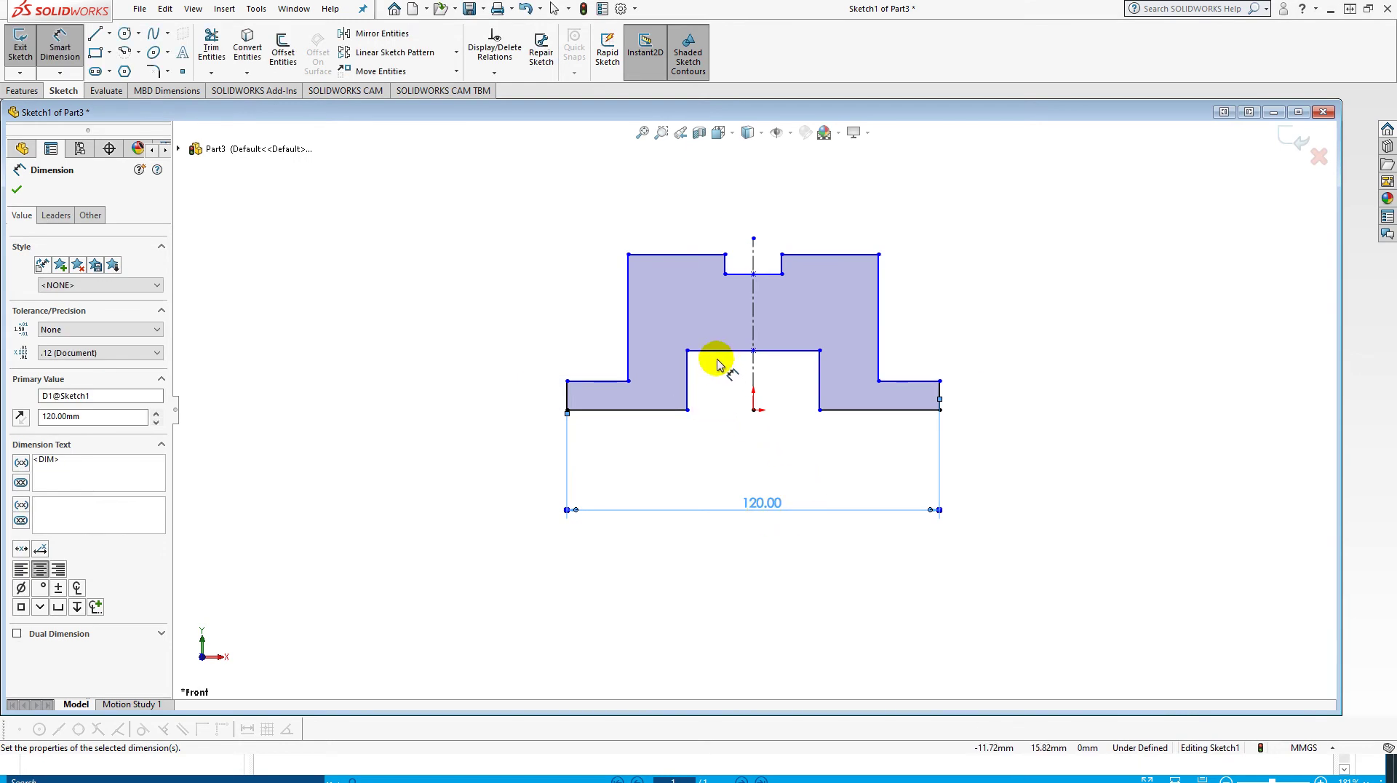
Dimension the width of the lower central opening between its vertical sides as 40 mm.
left_click(821, 395)
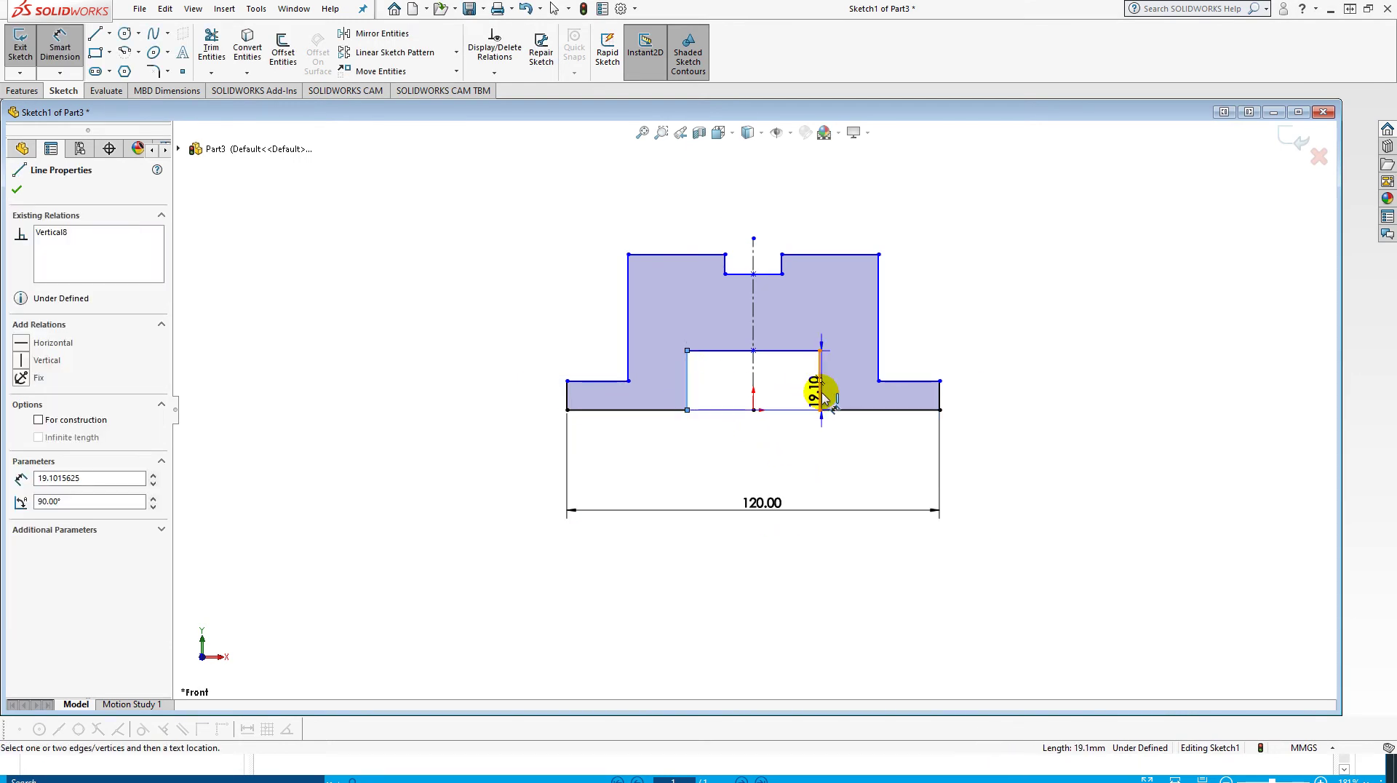
left_click(821, 396)
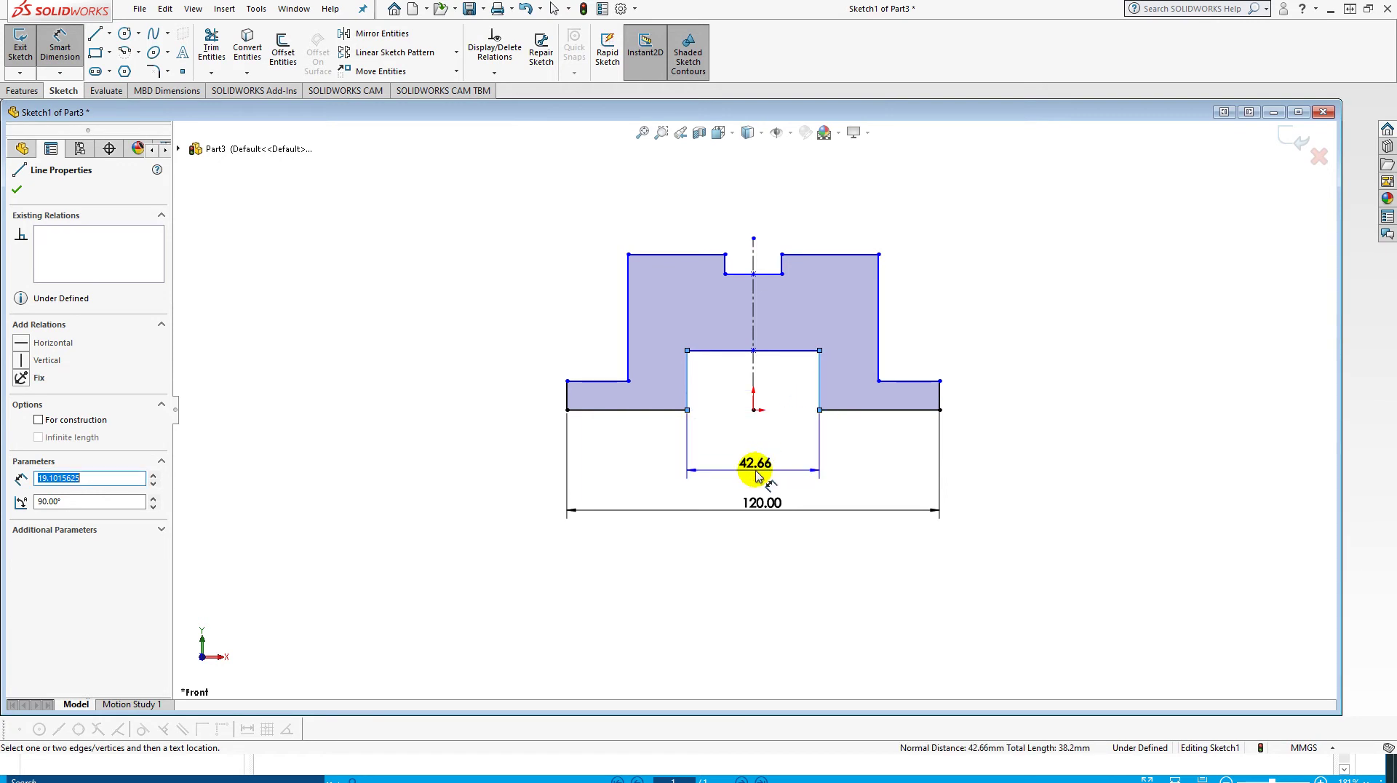
left_click(759, 475)
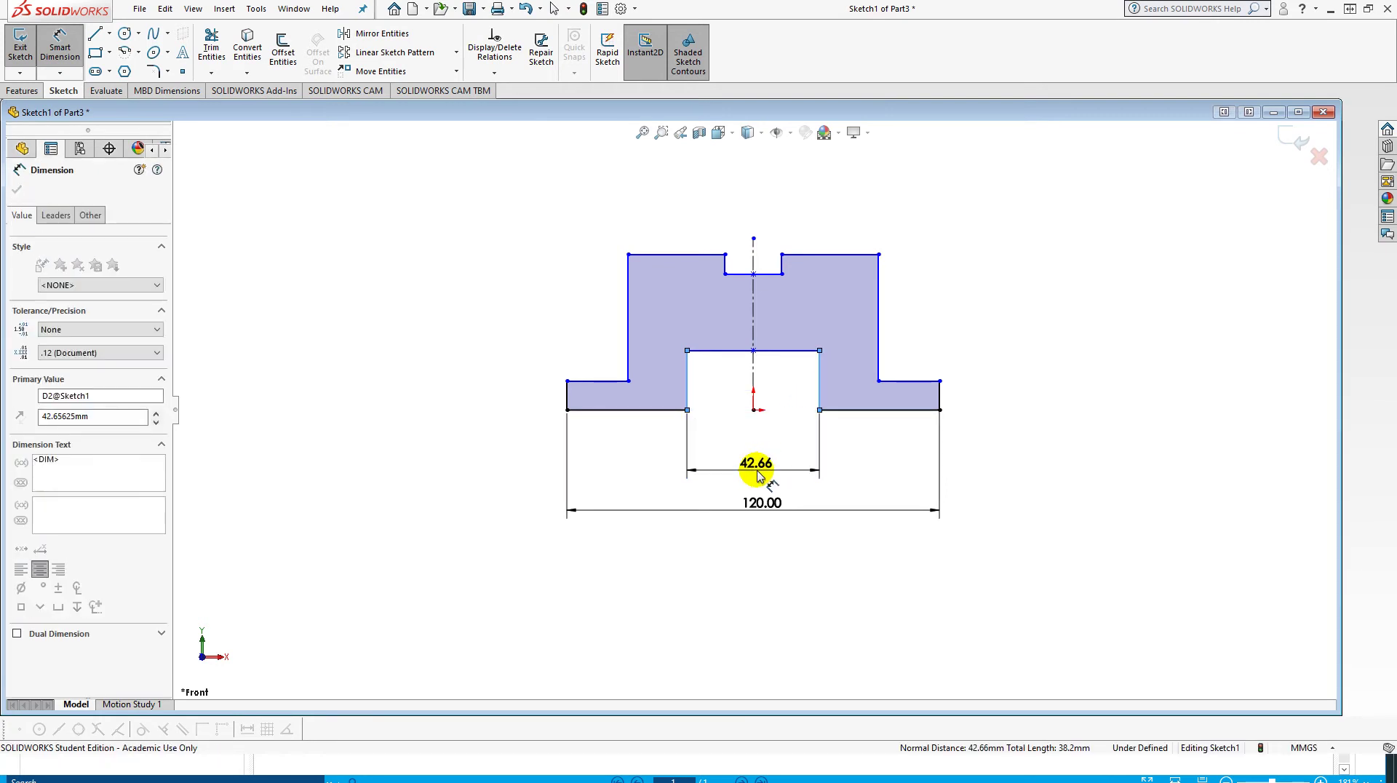
type("40")
key("Return")
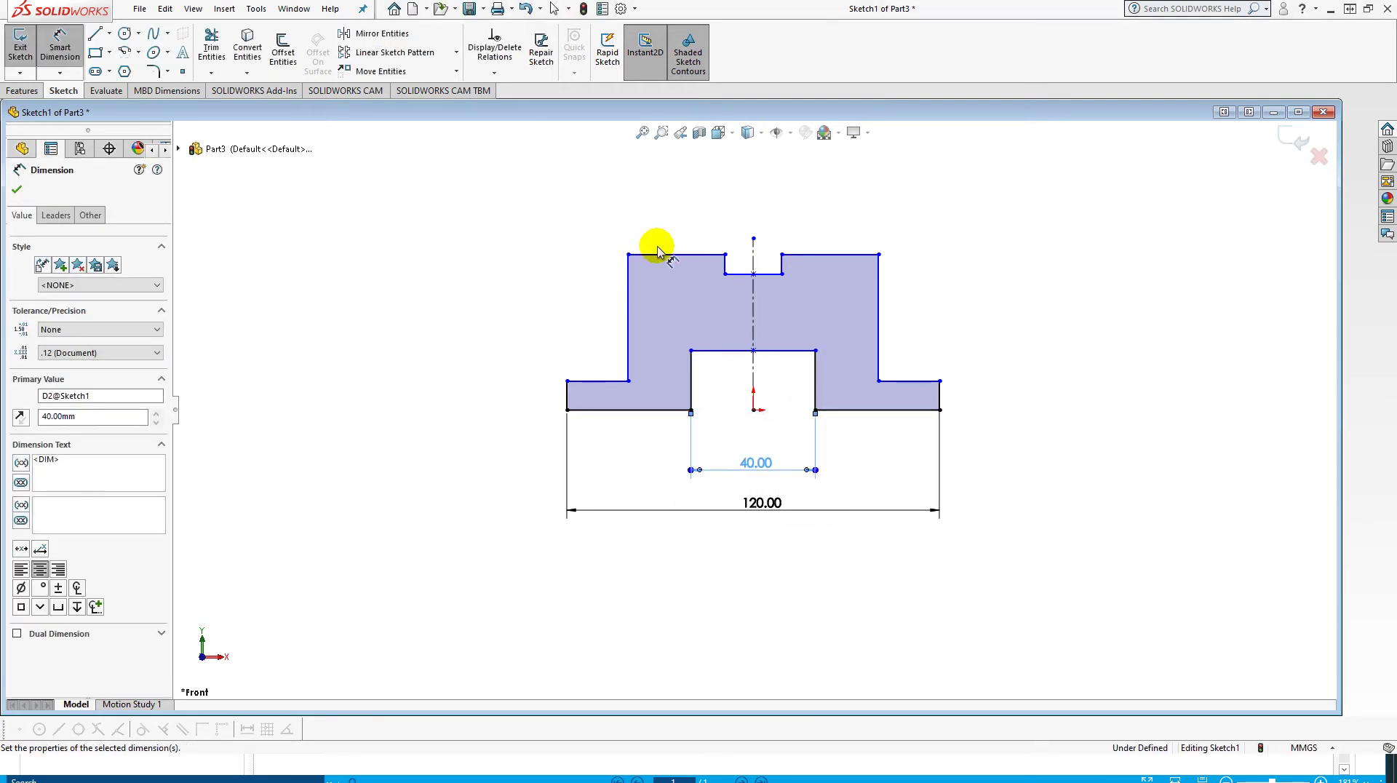
Dimension the height of the left base flange's outer vertical edge as 10 mm.
left_click(568, 396)
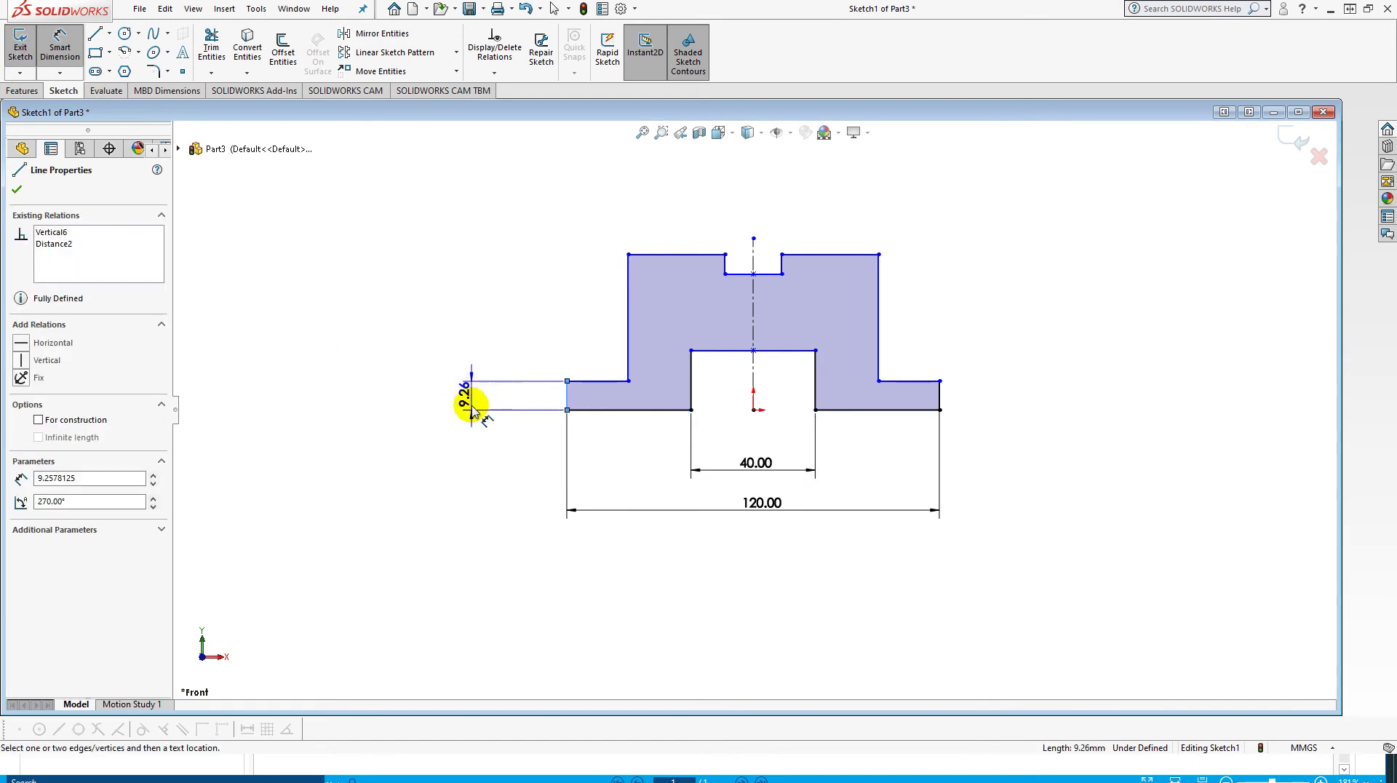
left_click(469, 443)
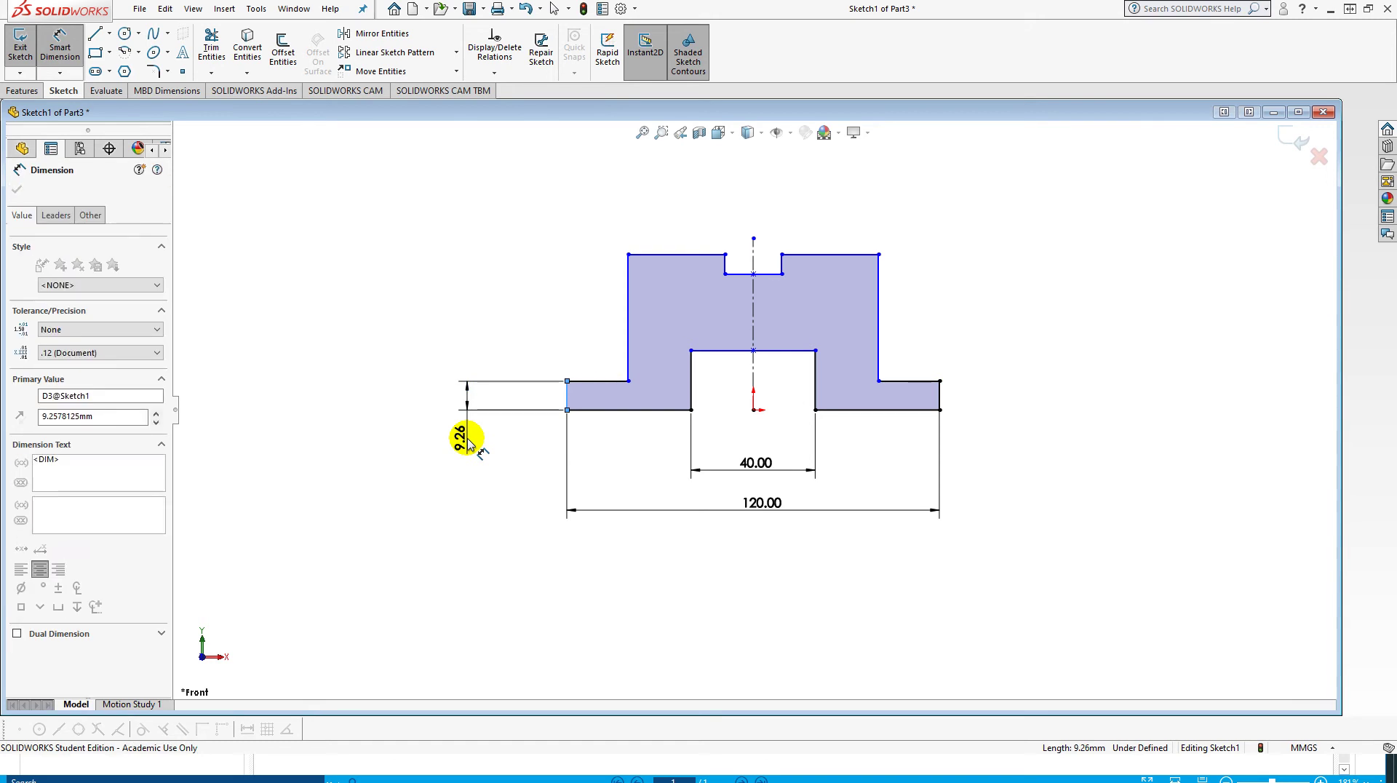
type("10")
key("Return")
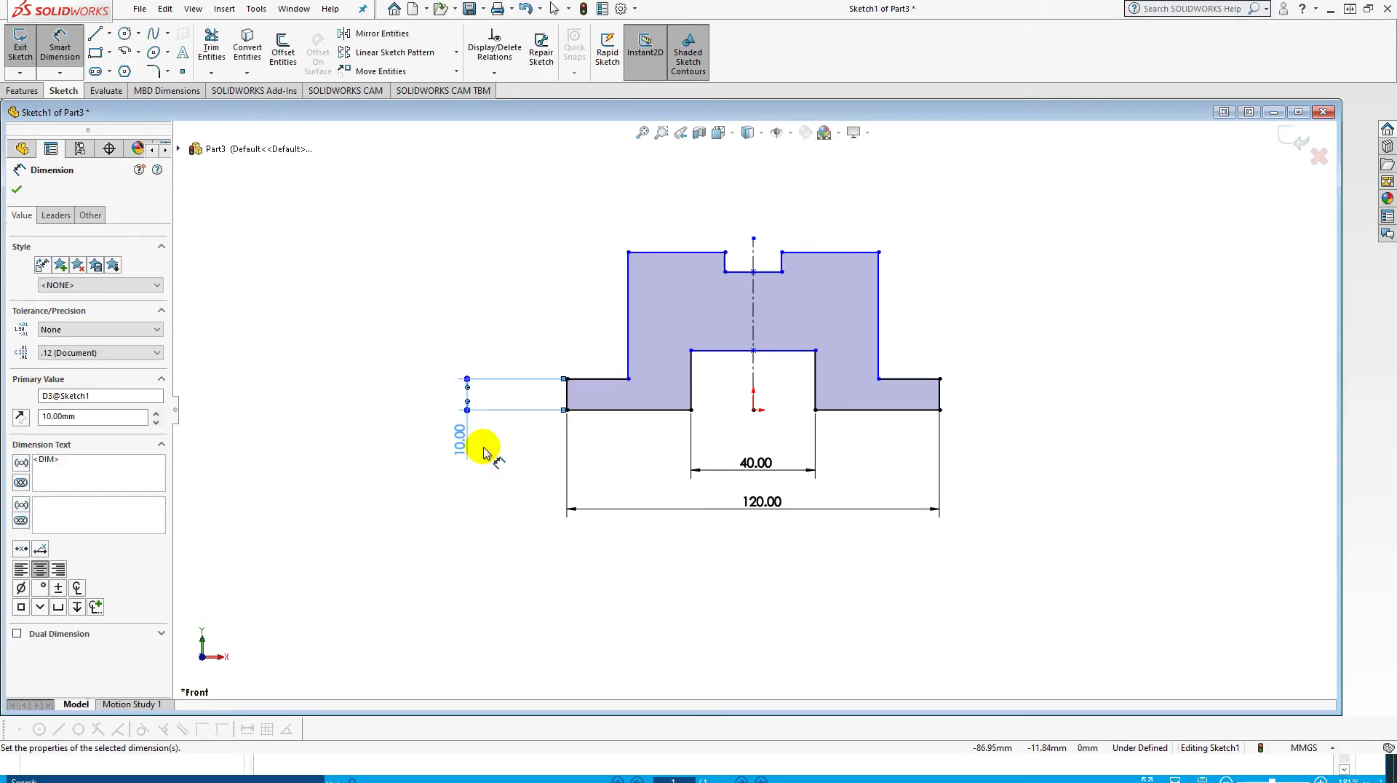
Dimension the floor line of the upper central notch as 30 mm wide.
left_click(764, 272)
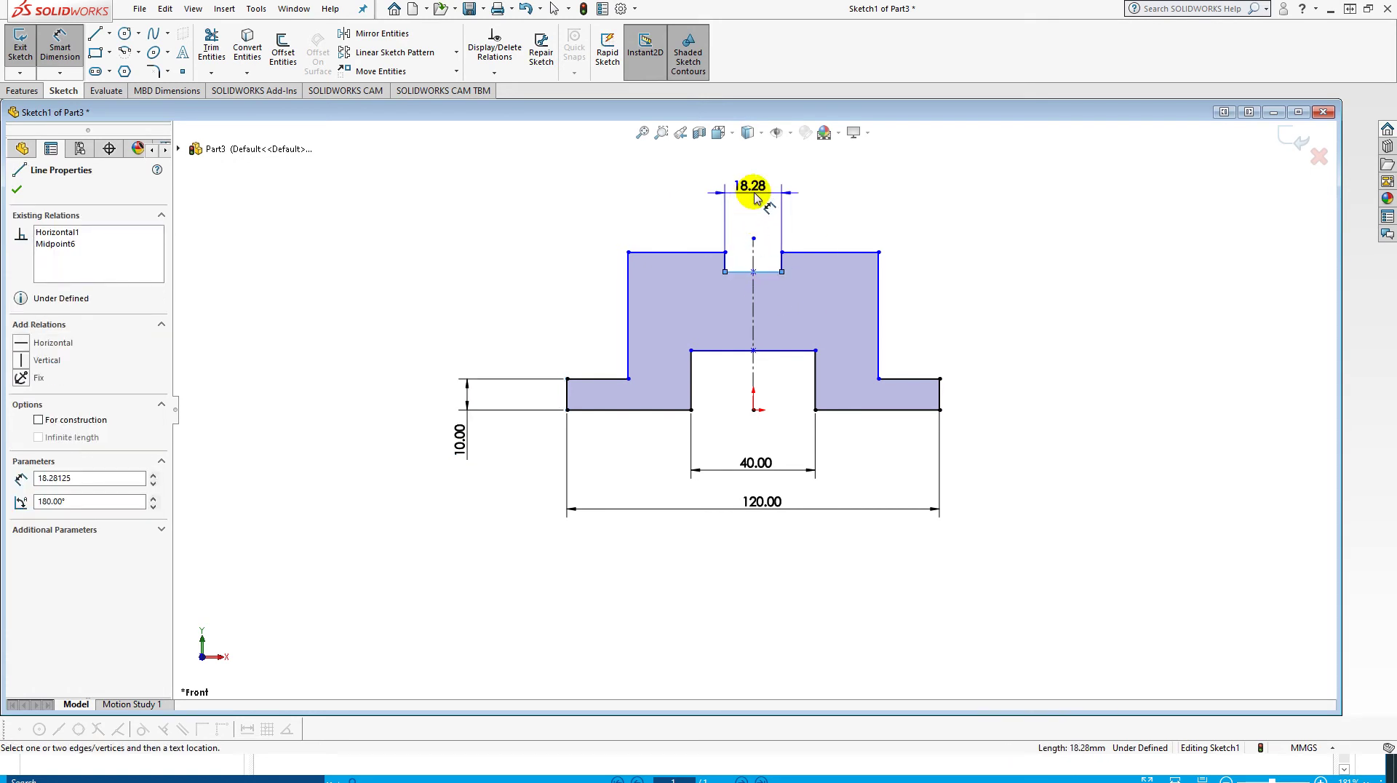
left_click(757, 197)
type("30")
key("Return")
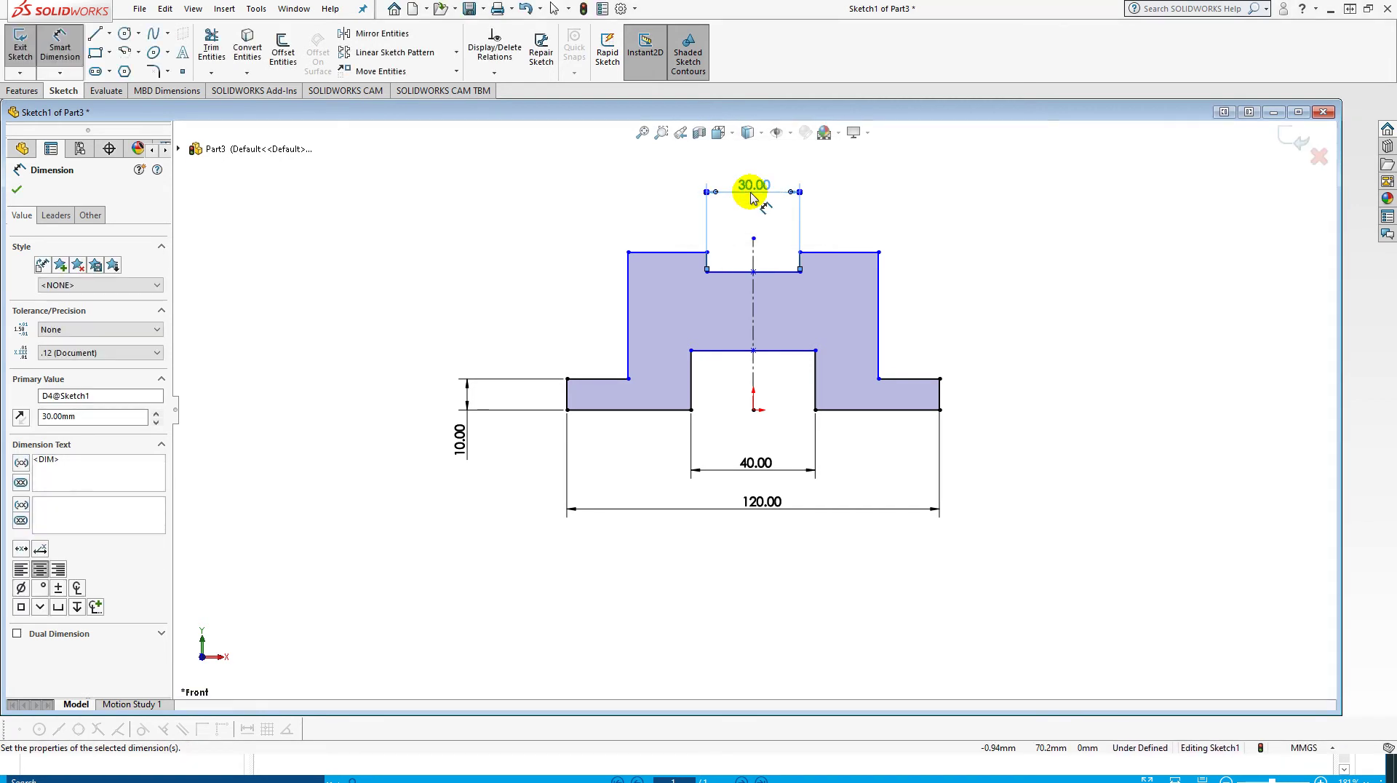
Dimension the profile's overall height from the right flange's bottom line to the upper right edge as 50 mm.
left_click(913, 410)
left_click(844, 254)
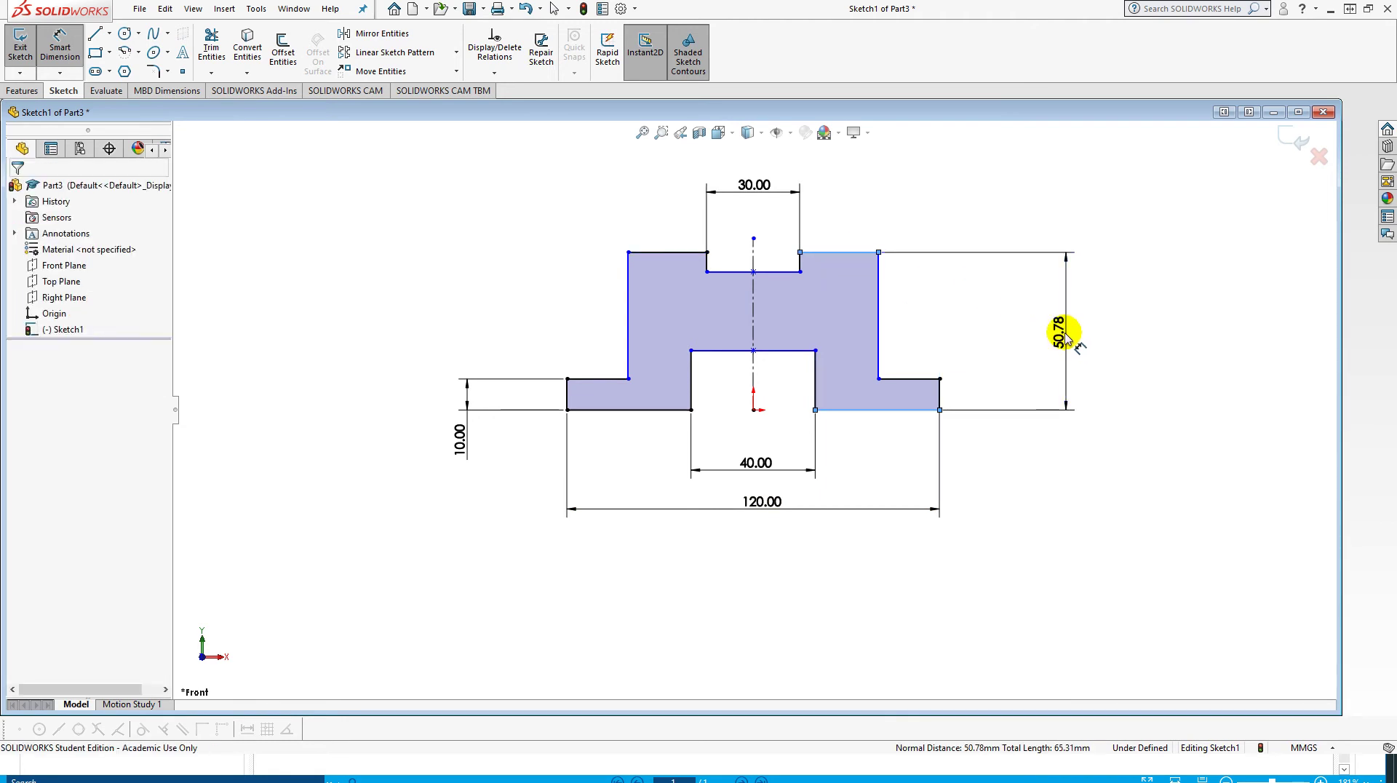
left_click(1065, 333)
type("50")
key("Return")
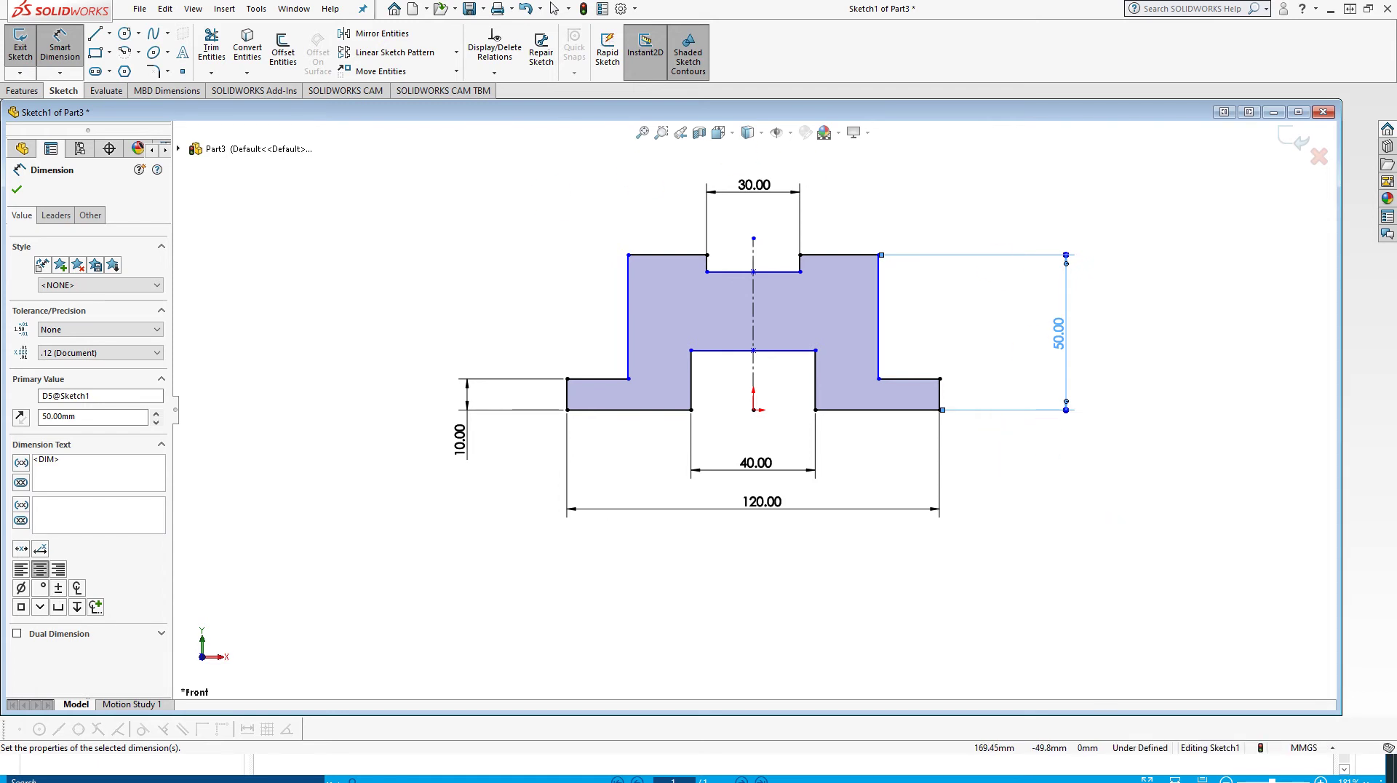
Examine the Mass-Volume 3-3 drawing and build instructions in the PDF for the missing sketch dimensions, dismissing the pop-up ad notifications.
mouse_move(1396, 64)
left_mouse_down()
mouse_move(961, 14)
mouse_move(854, 41)
left_mouse_up()
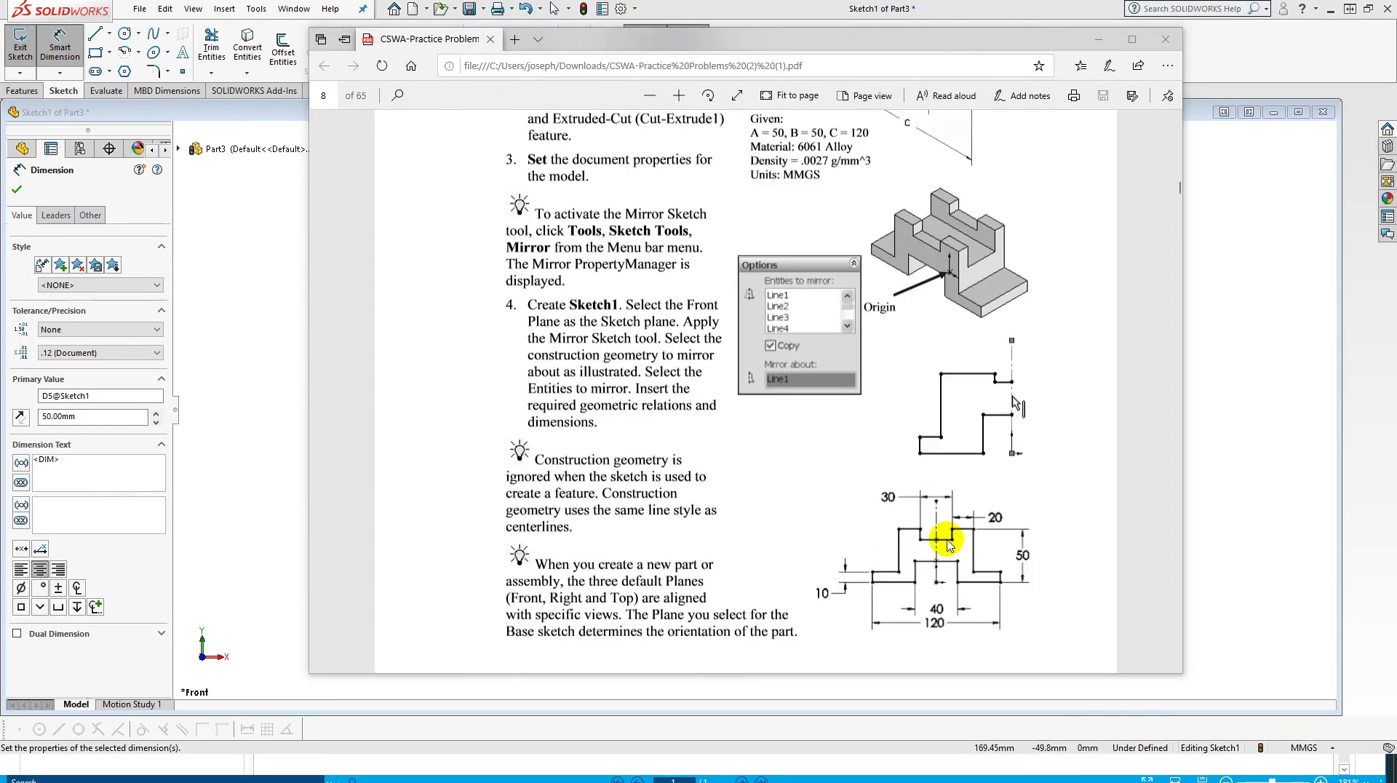
scroll(950, 560, "down", 7)
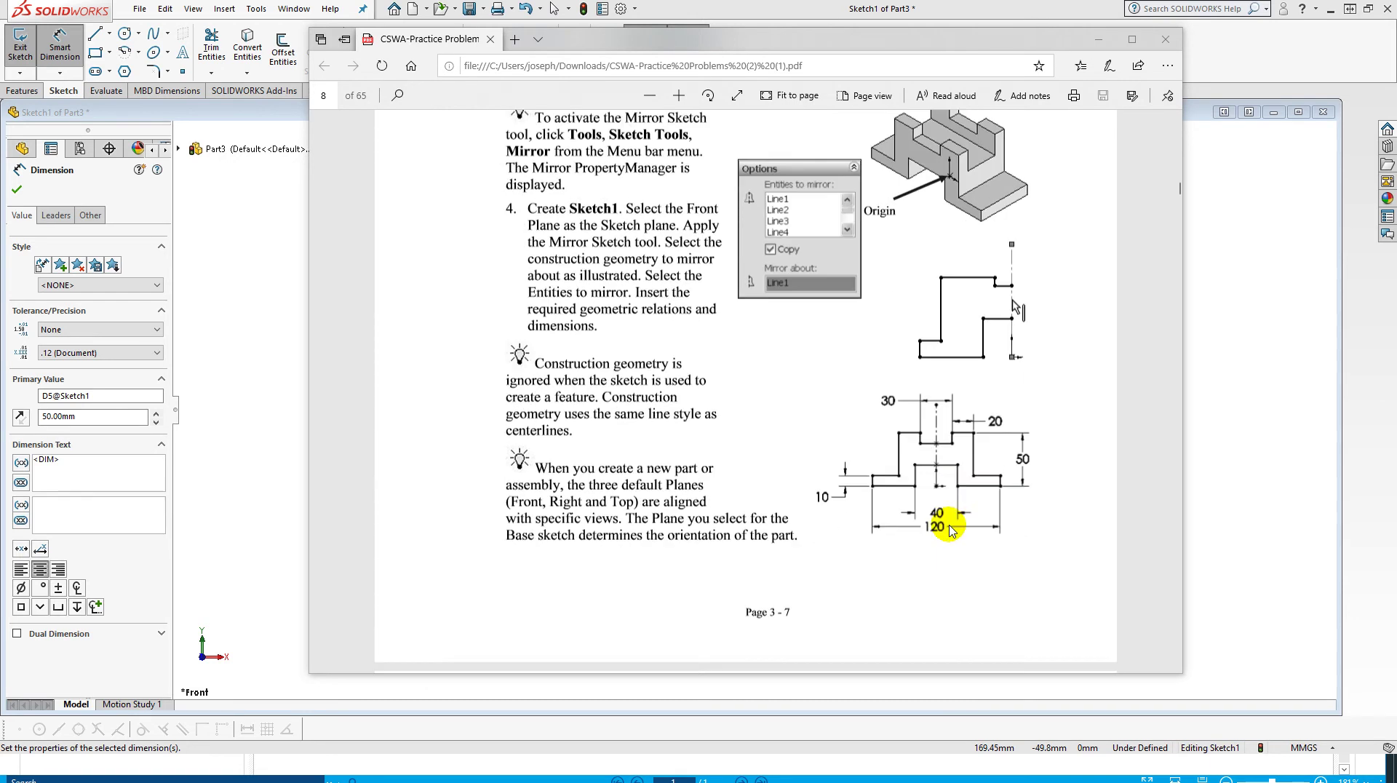
scroll(949, 529, "down", 6)
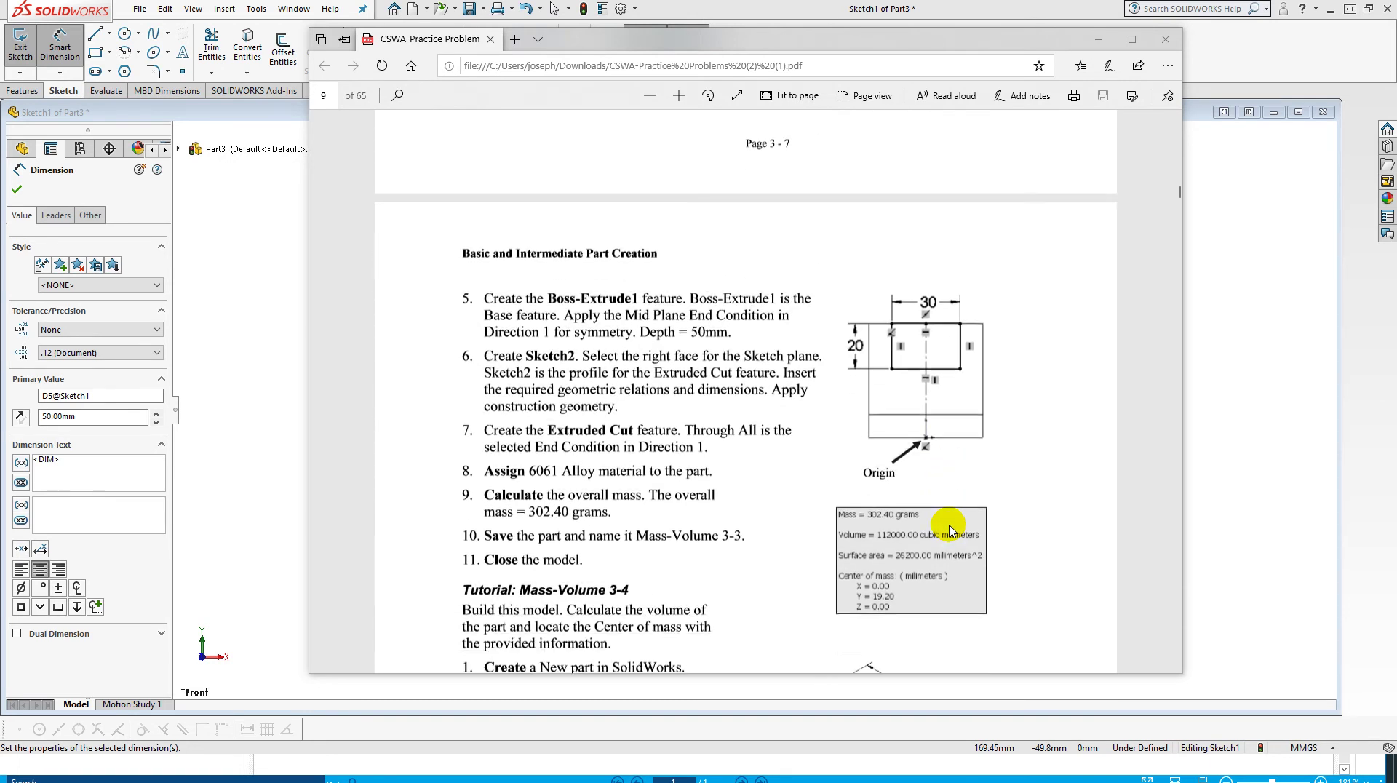
scroll(858, 277, "up", 20)
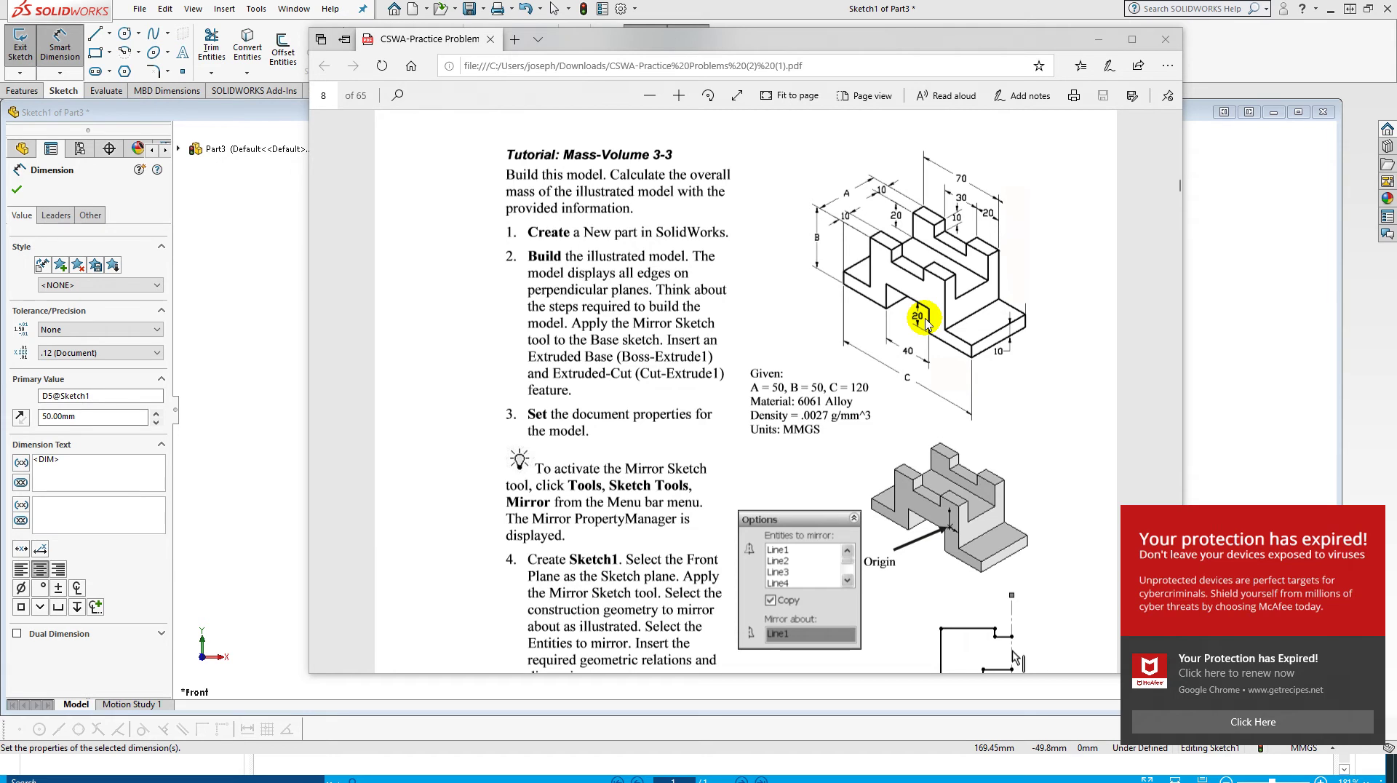
left_click(1370, 652)
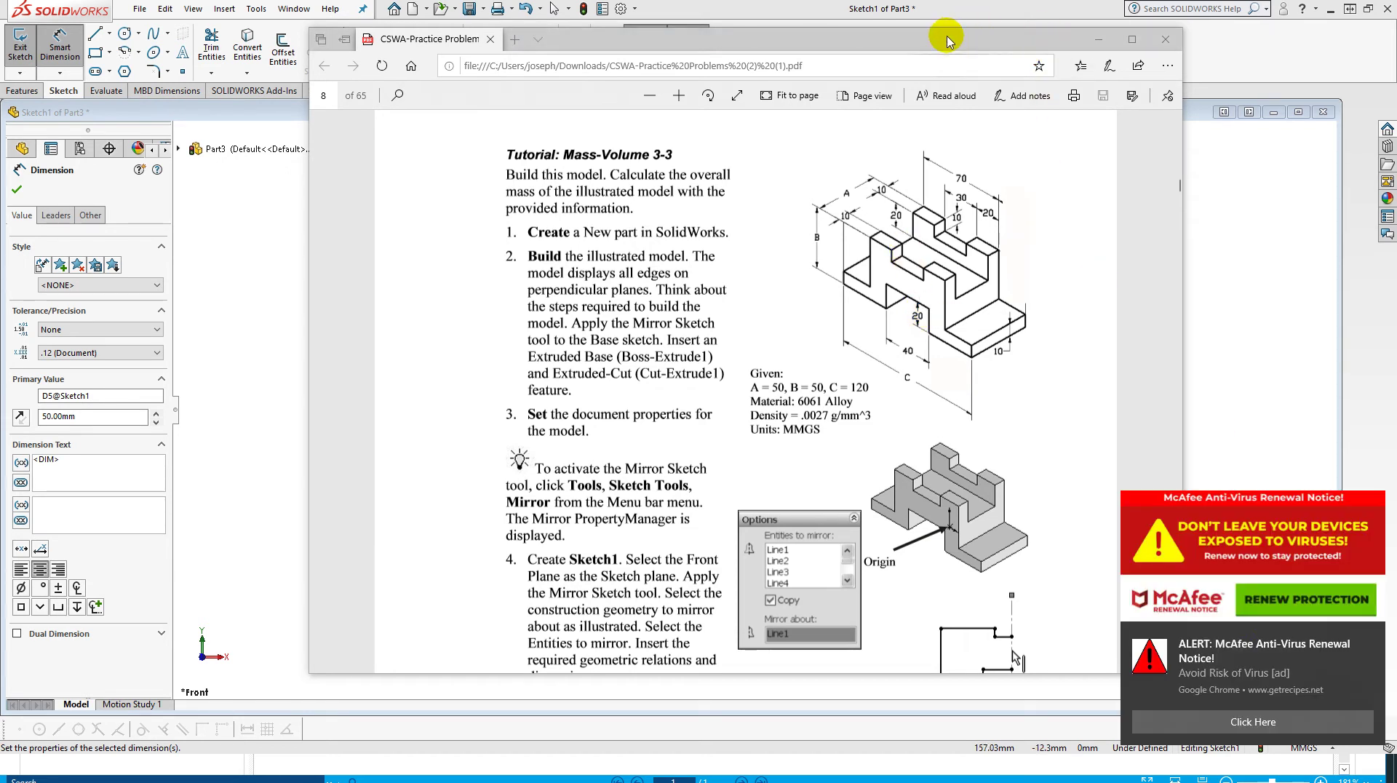
left_click(1369, 636)
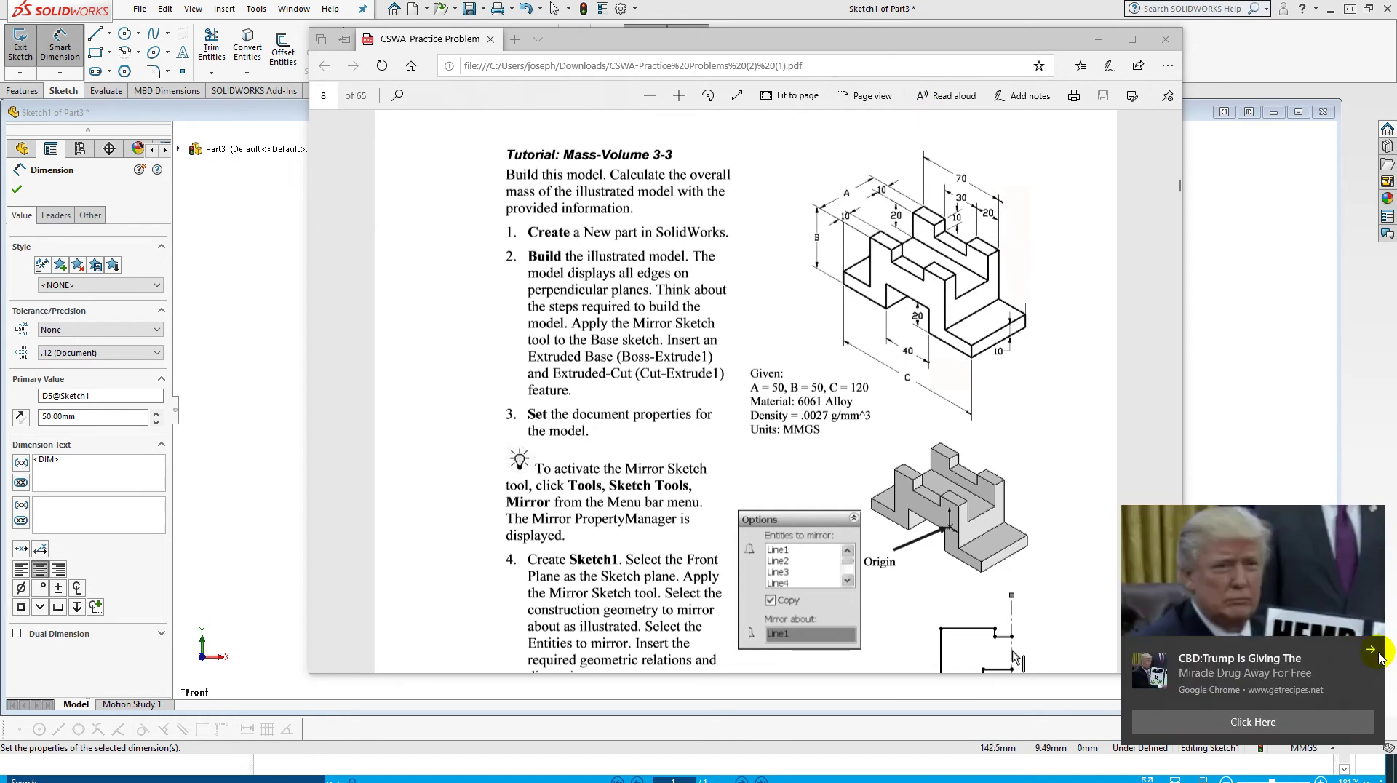
left_click(1372, 650)
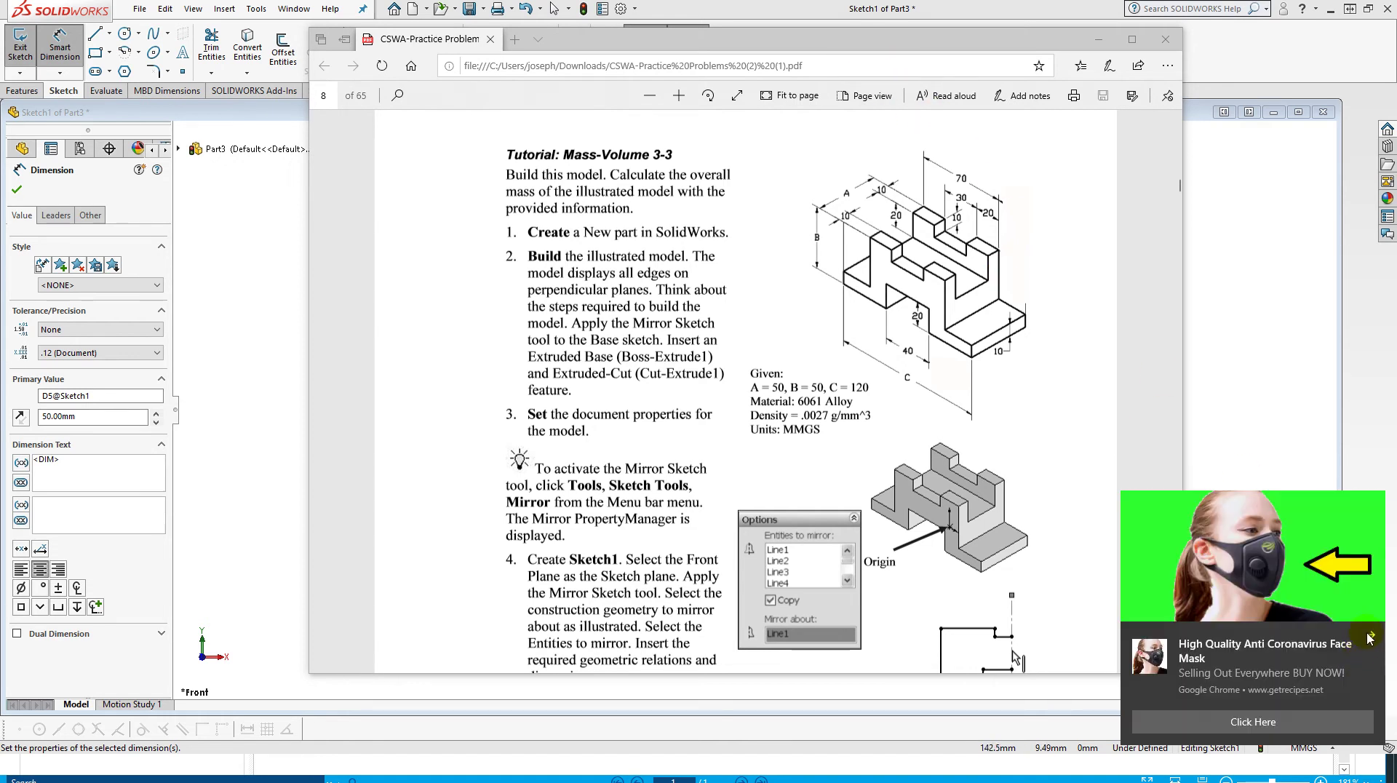
left_click(1368, 651)
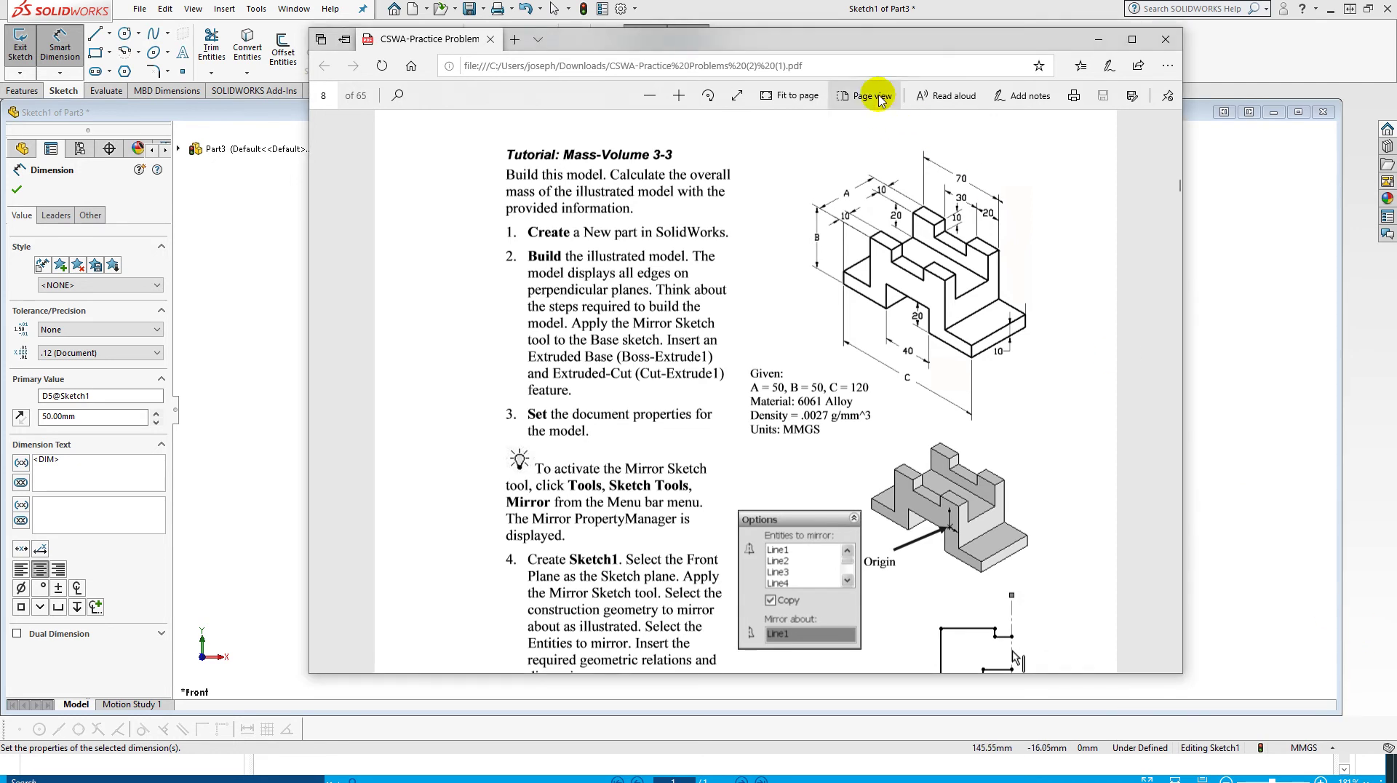
left_click(1099, 39)
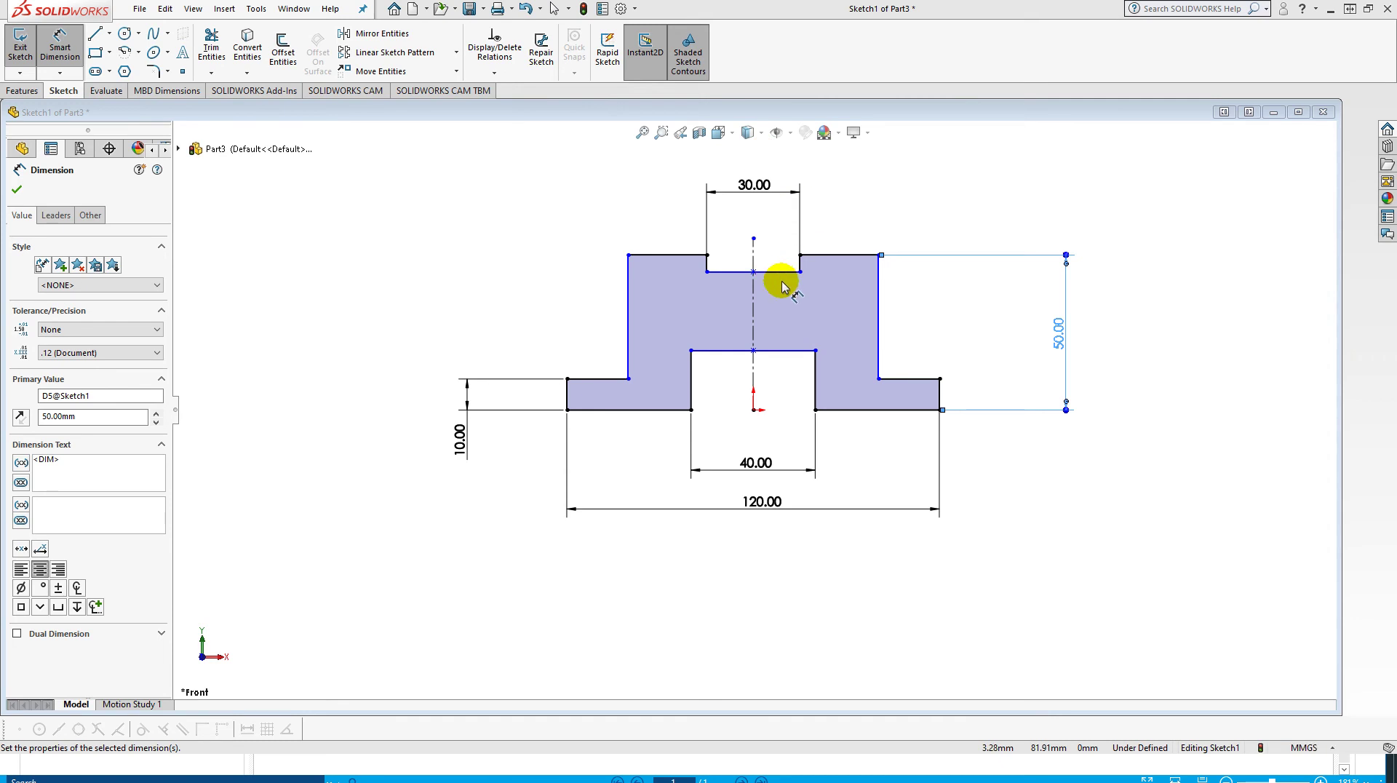
Dimension the depth of the upper central notch, from its floor line to the upper right edge, as 10 mm.
left_click(847, 255)
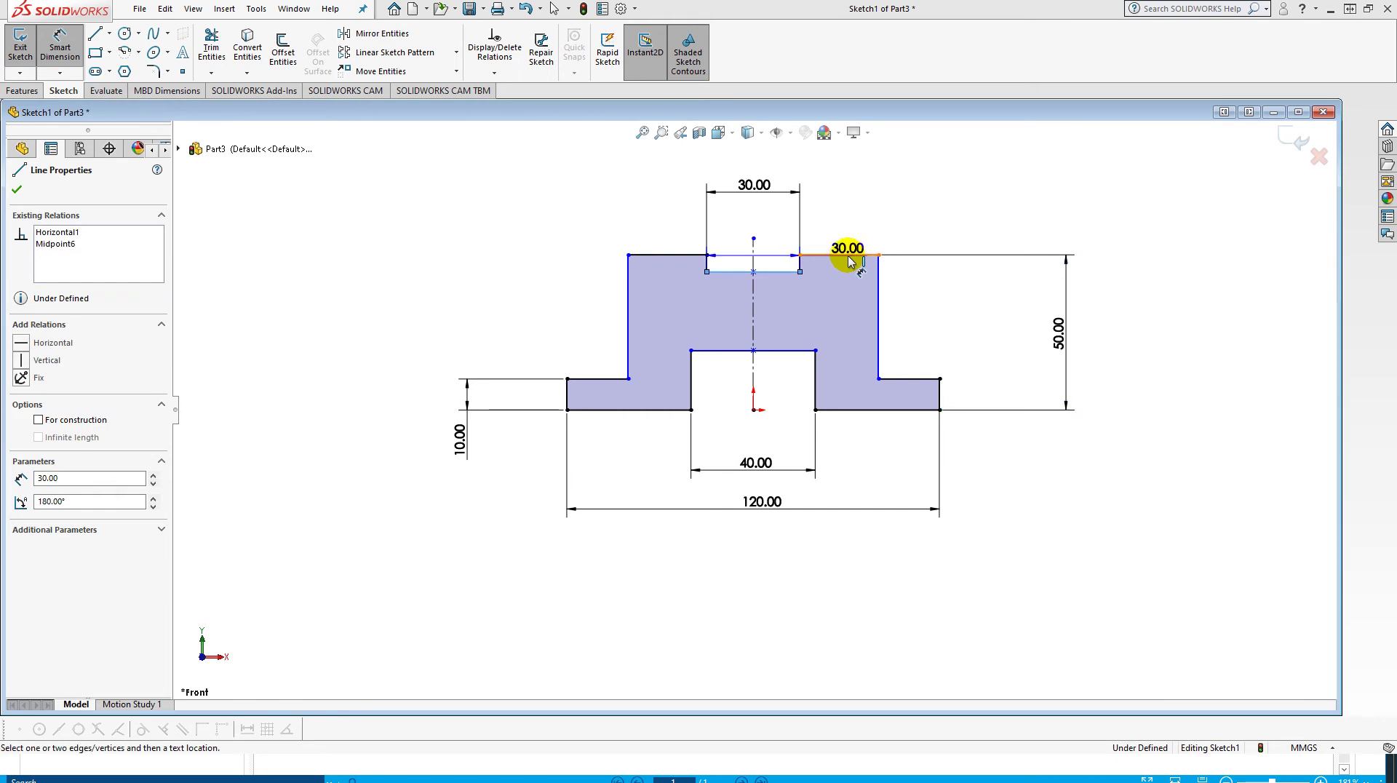
left_click(848, 255)
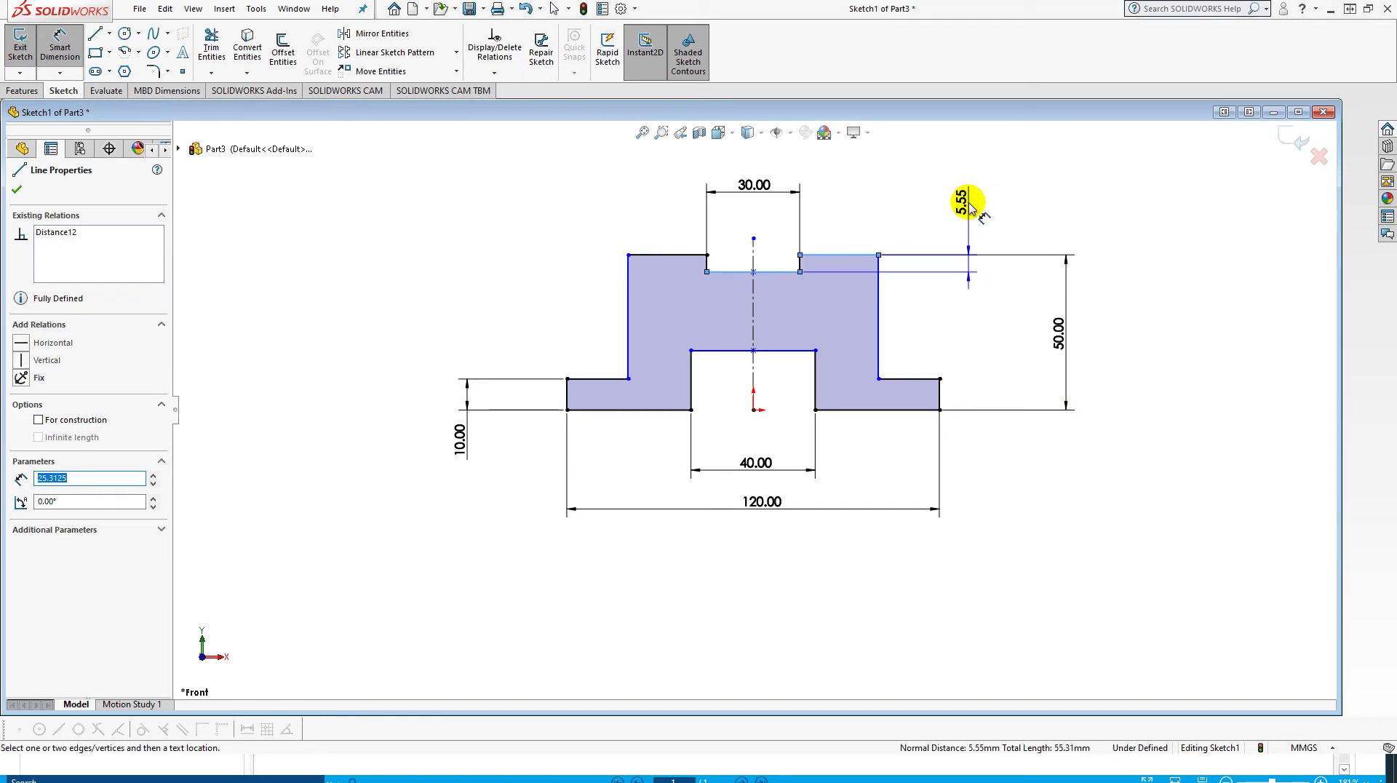
left_click(959, 191)
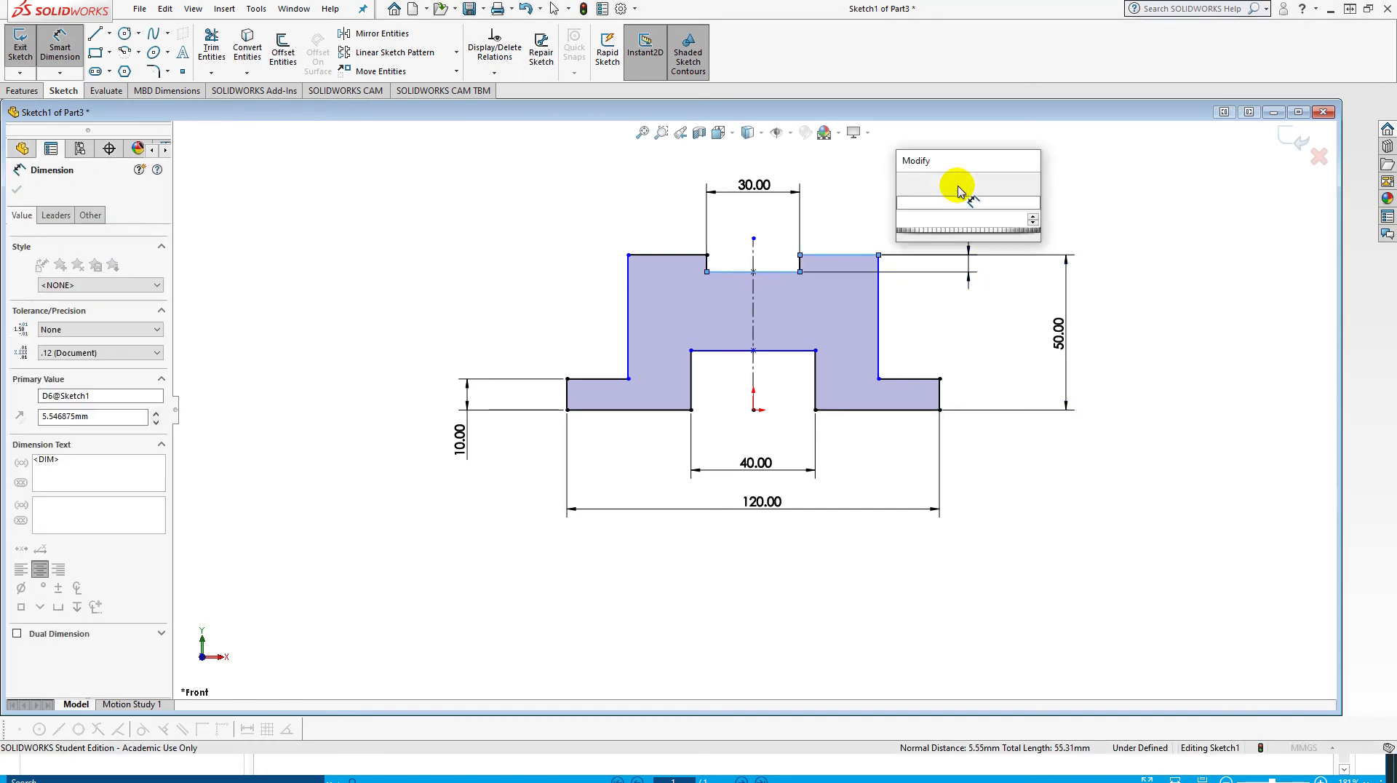
type("10")
key("Return")
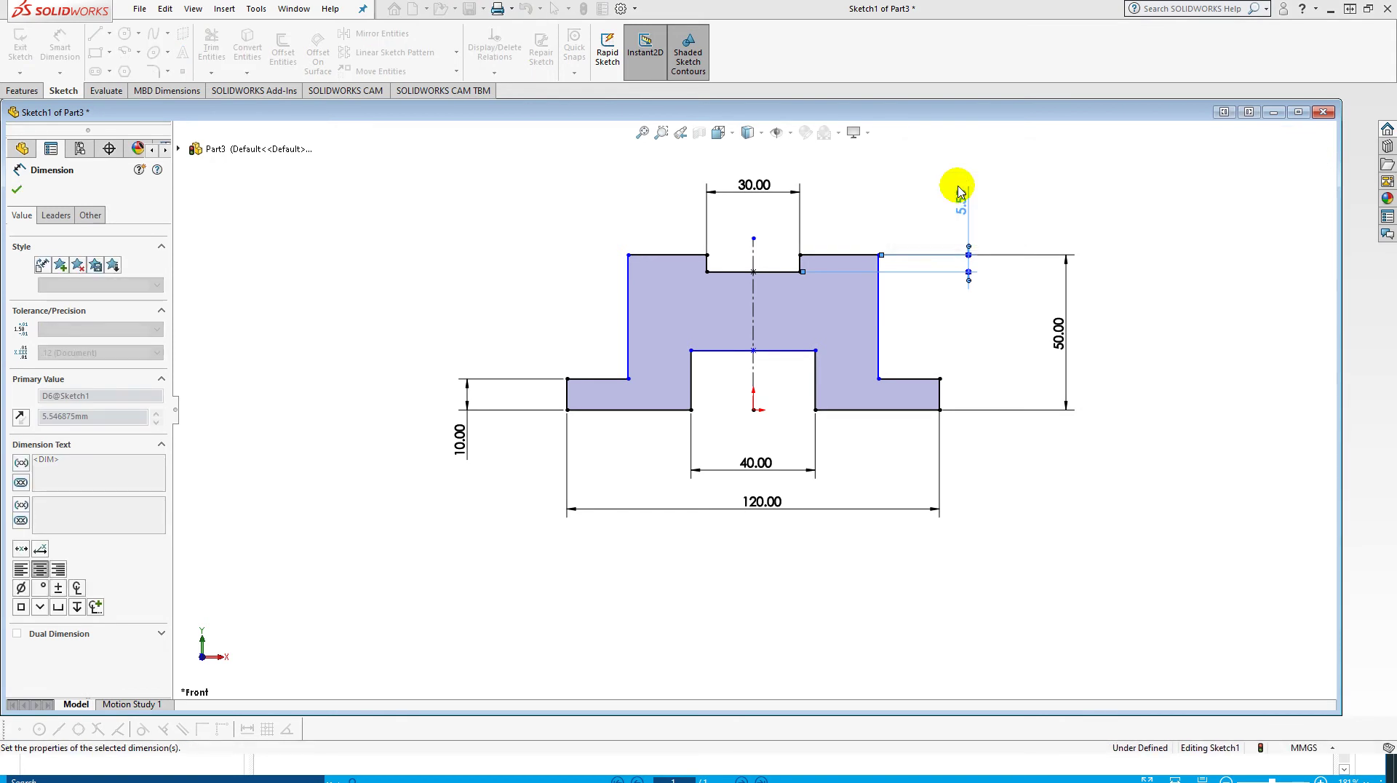
Dimension the height of the lower central notch, from the right flange's bottom line to the notch's top line, as 20 mm.
left_click(778, 351)
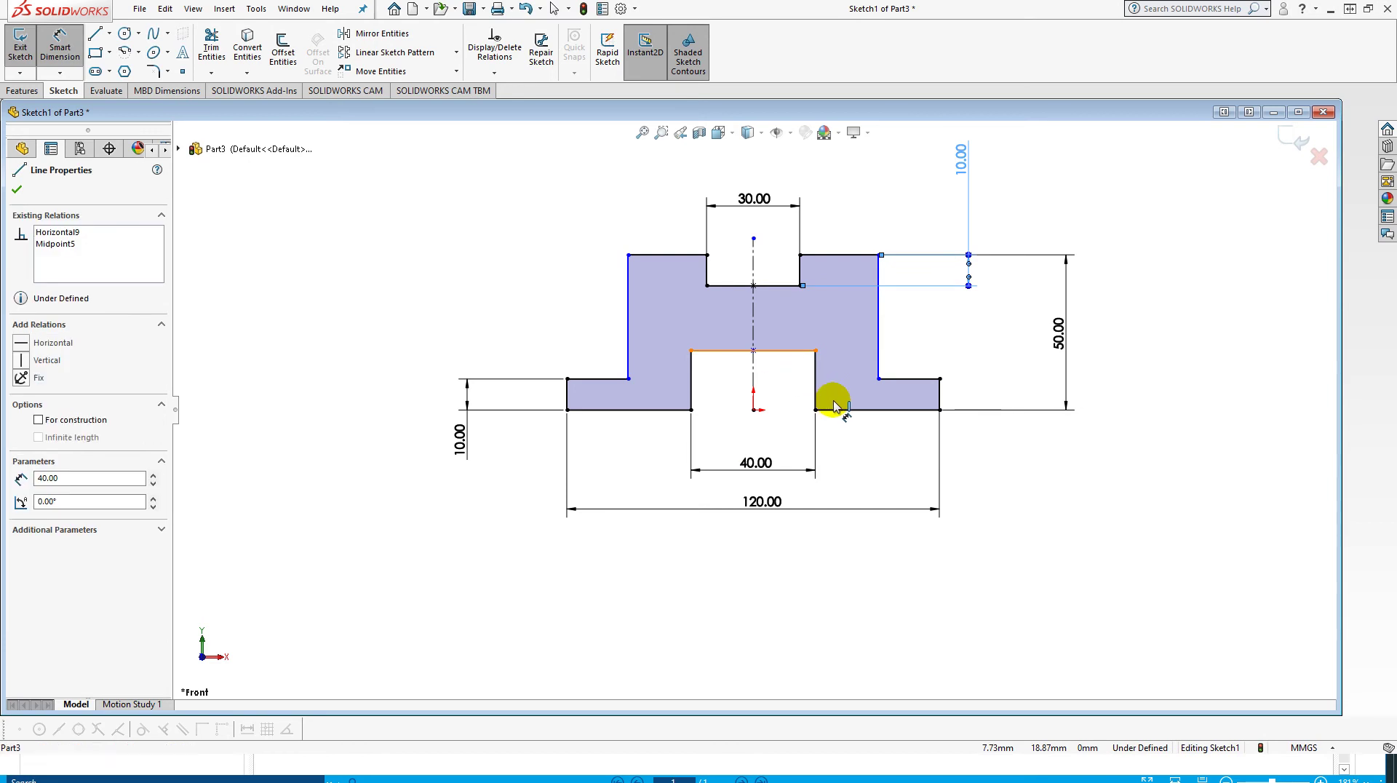
left_click(853, 412)
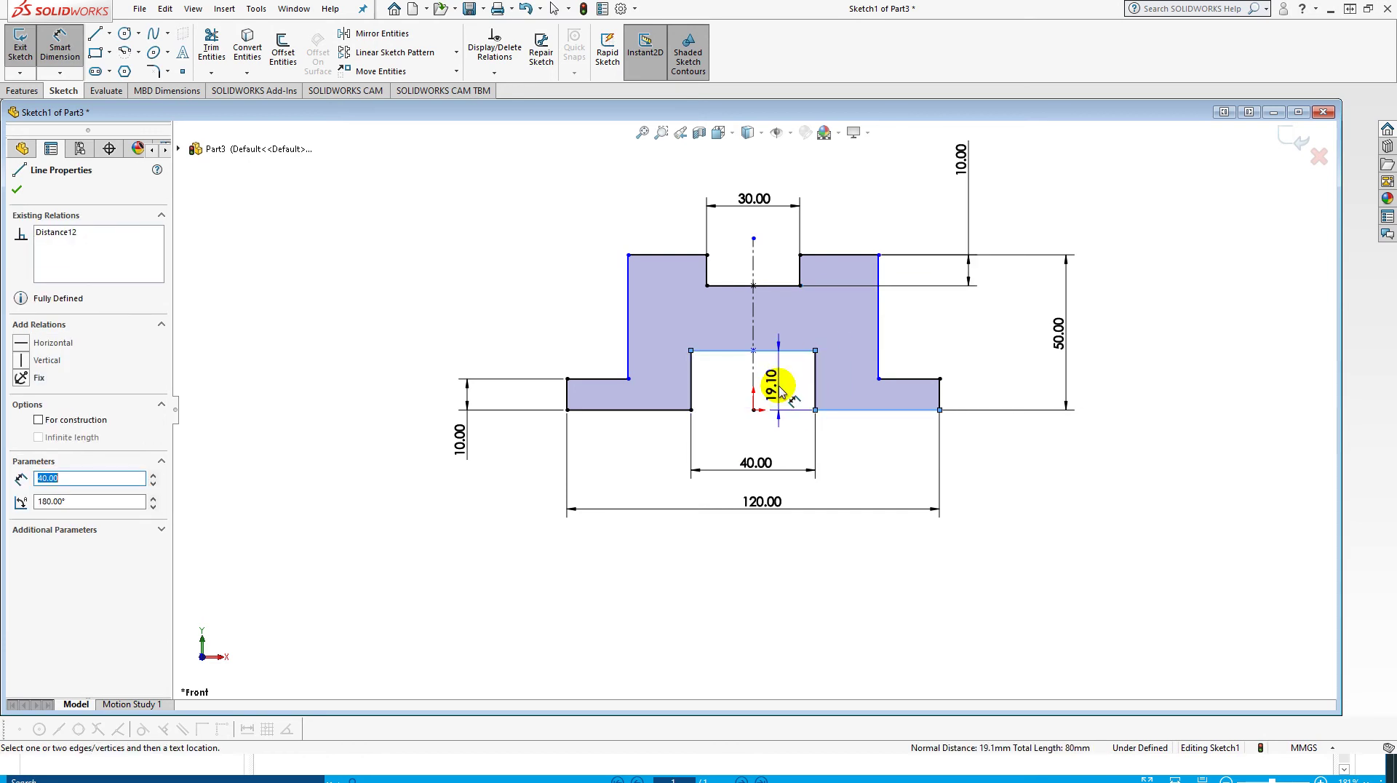
left_click(780, 391)
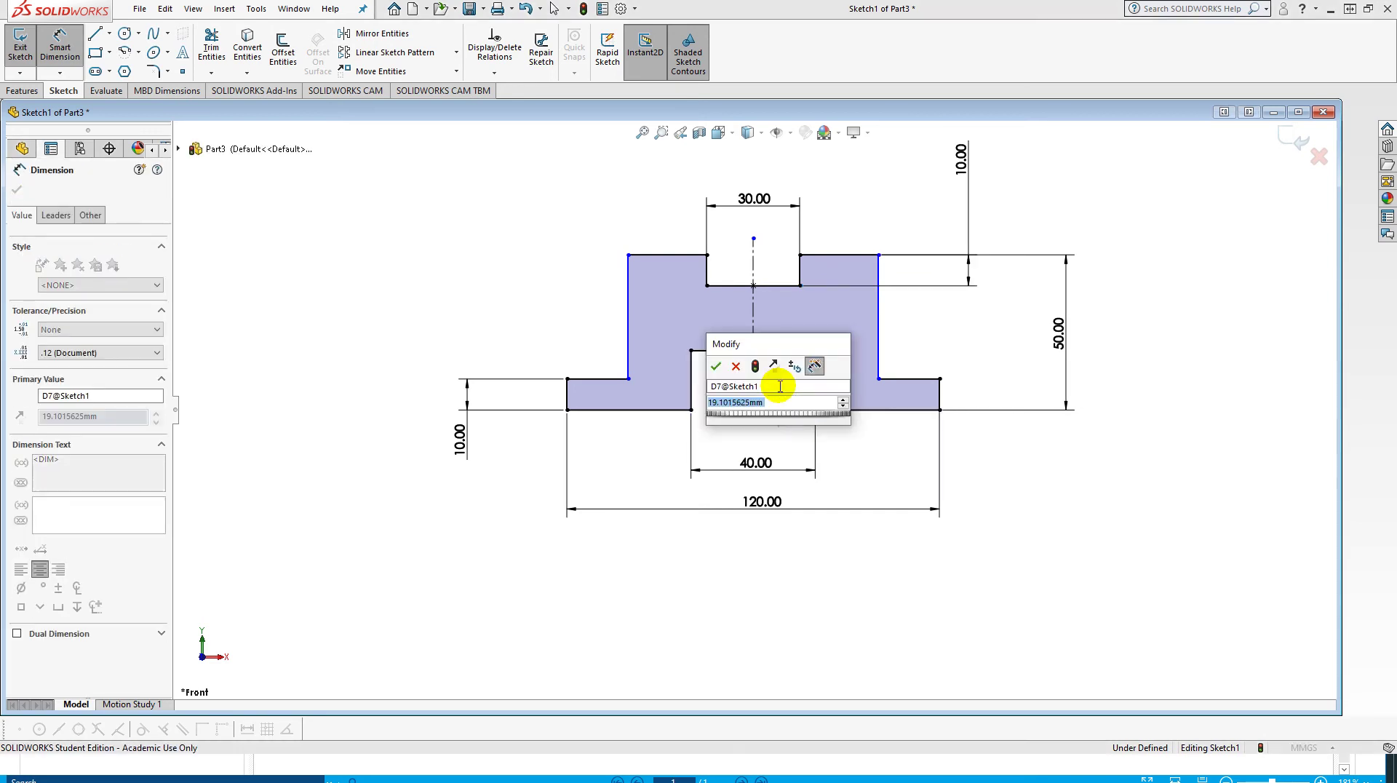
type("20")
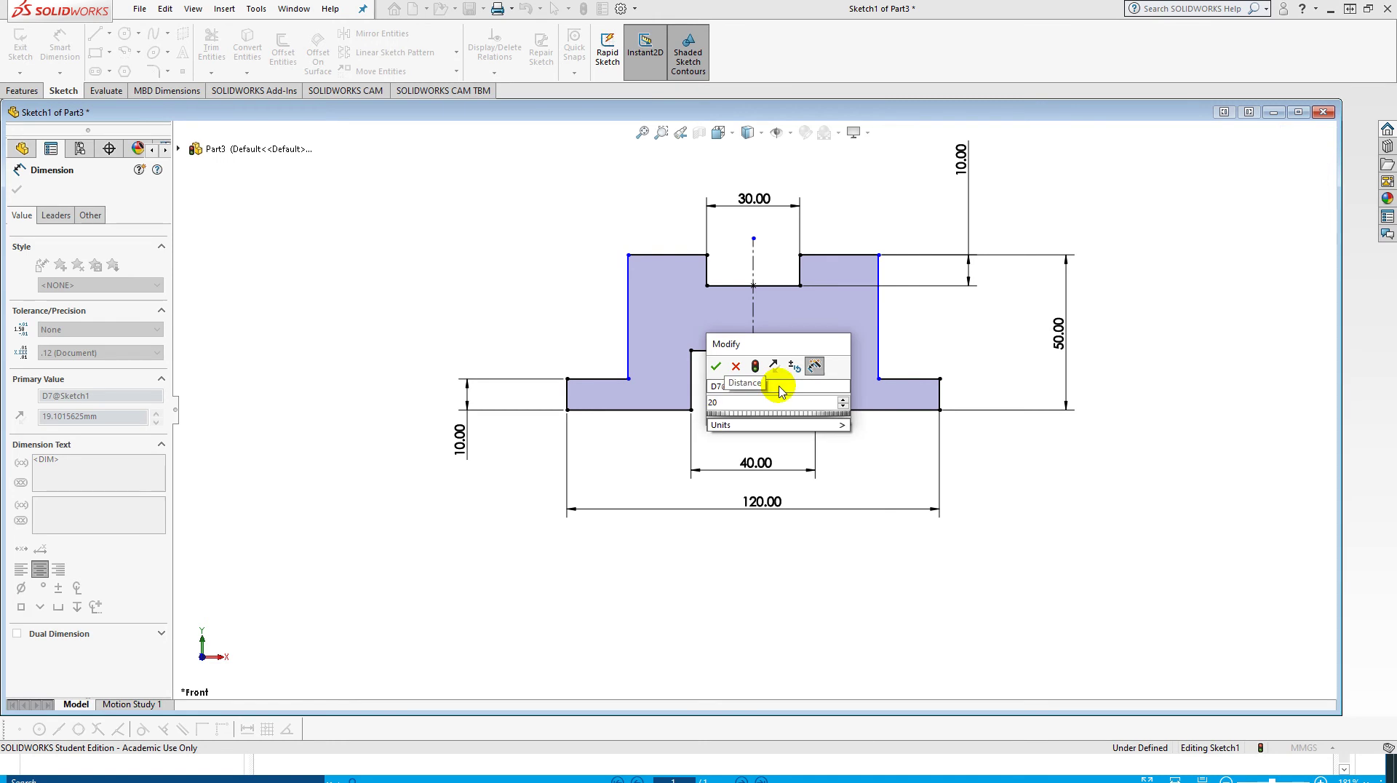
key("Return")
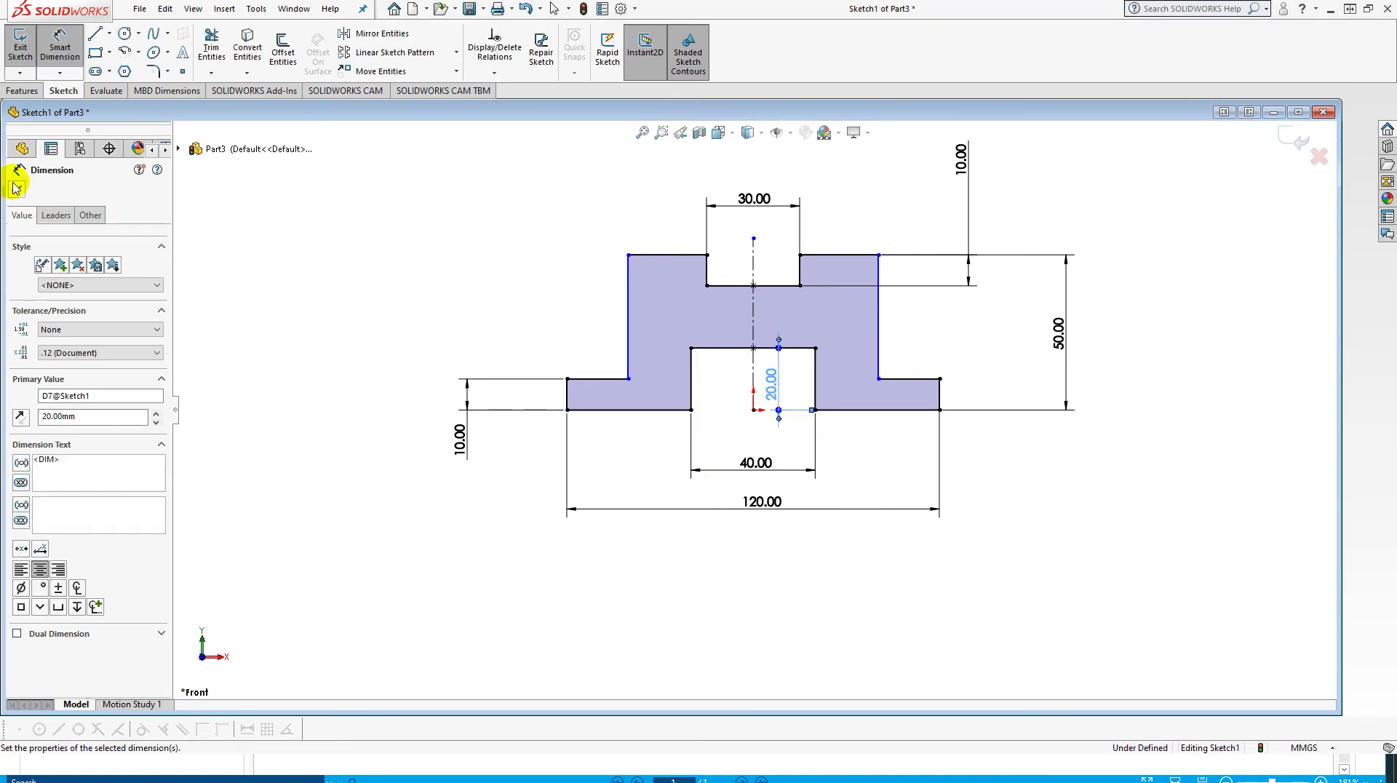
left_click(17, 191)
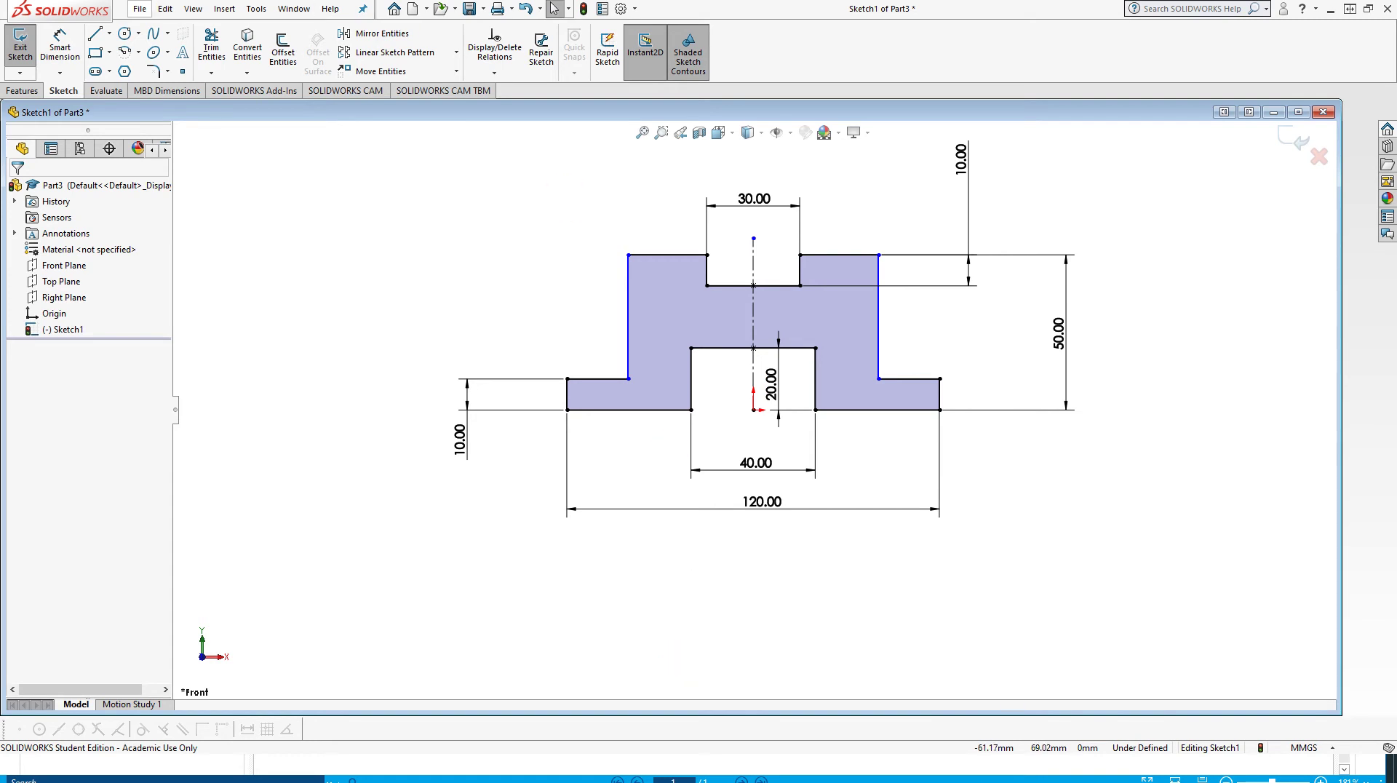
Dimension the width between the upper block's two outer vertical lines as 70 mm.
left_click(62, 50)
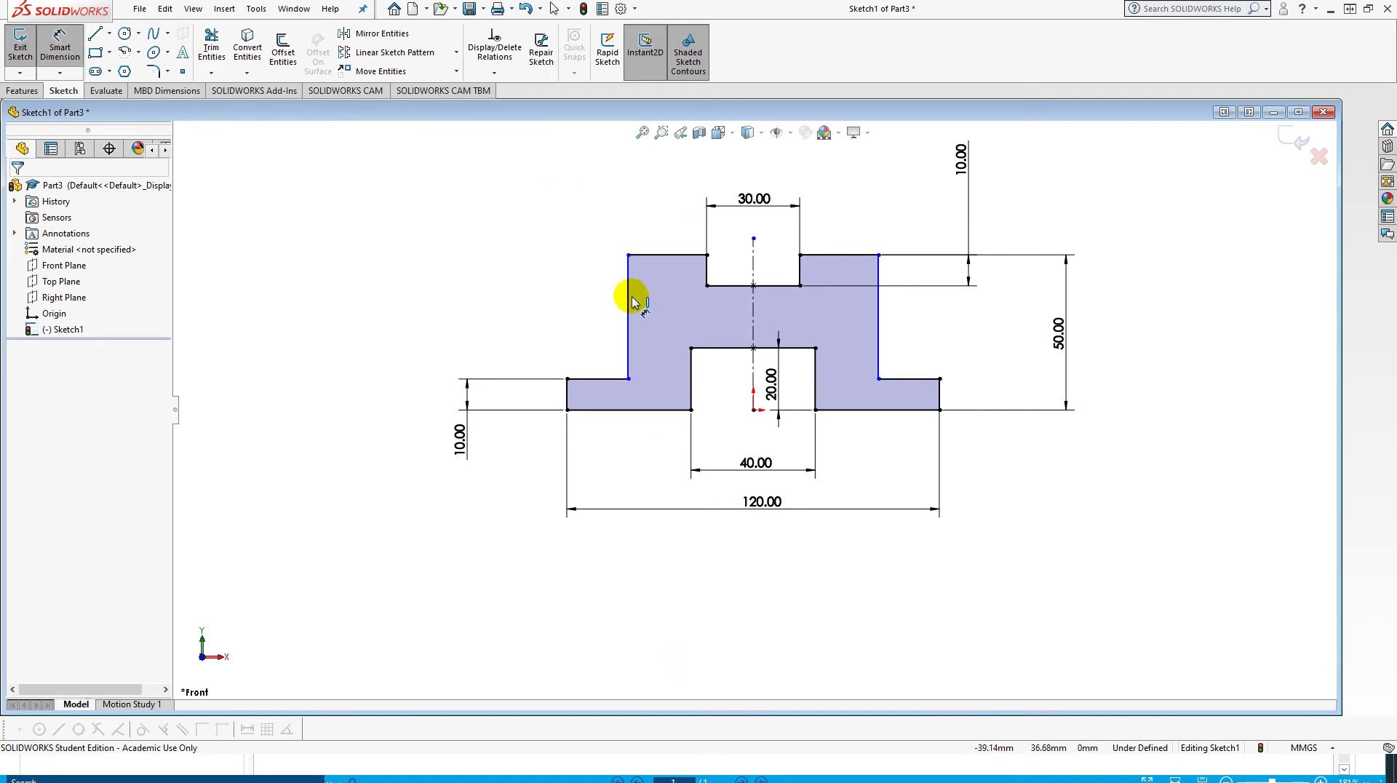
left_click(879, 281)
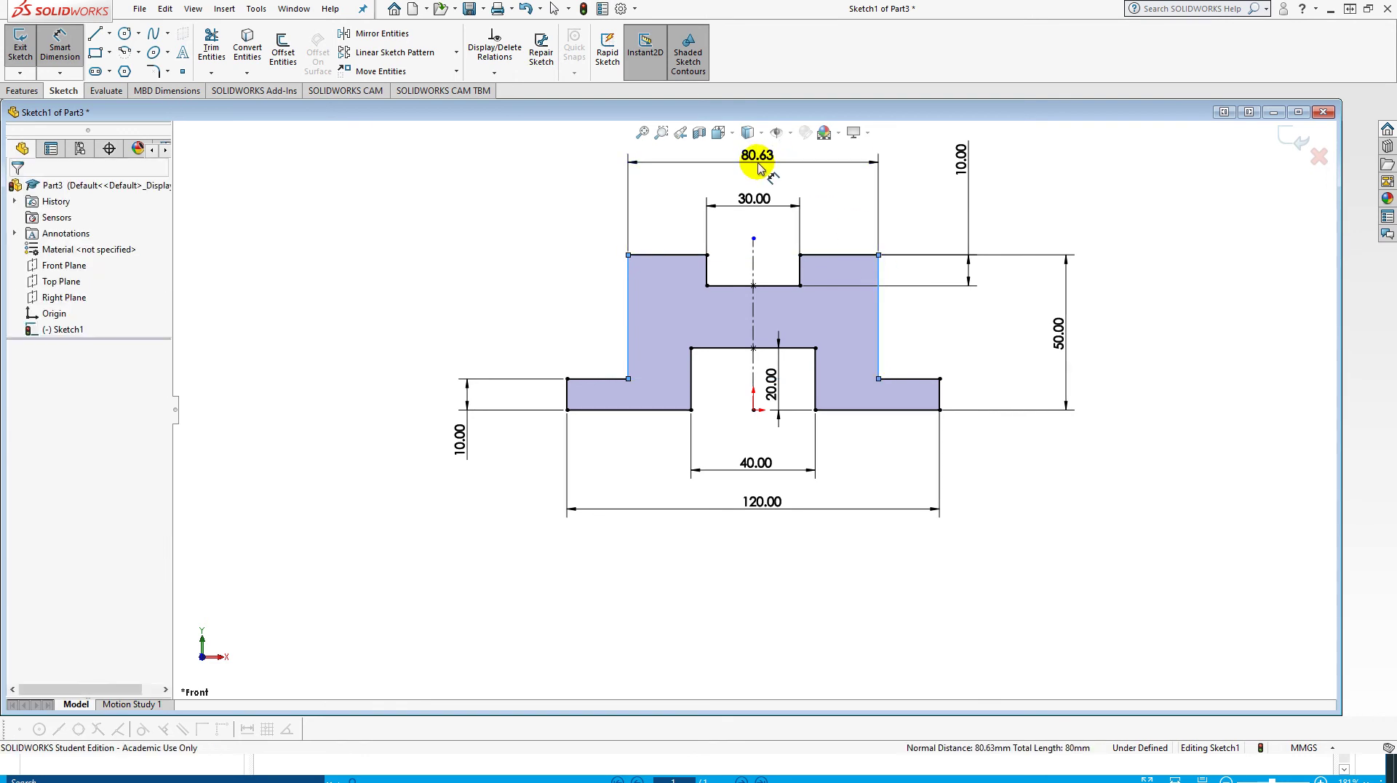
left_click(758, 166)
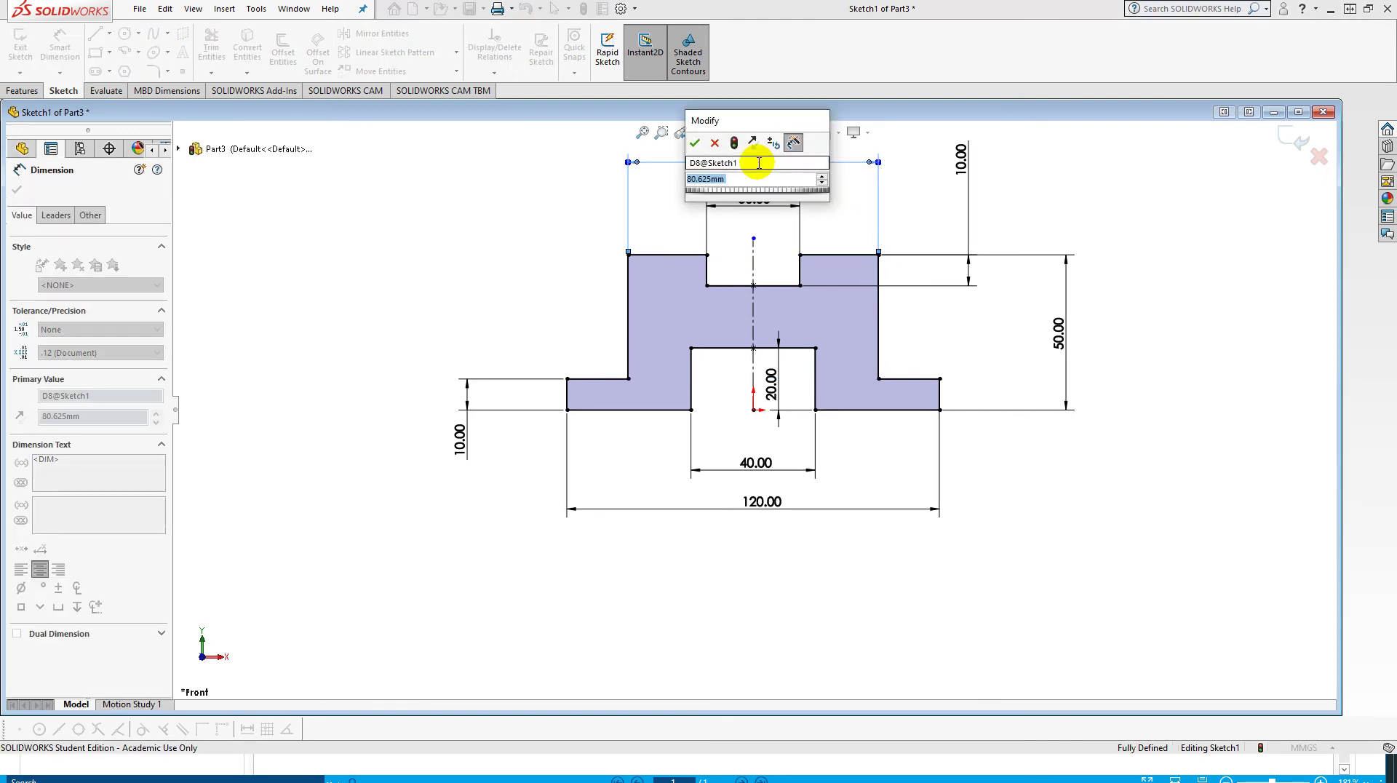
type("7")
key("Return")
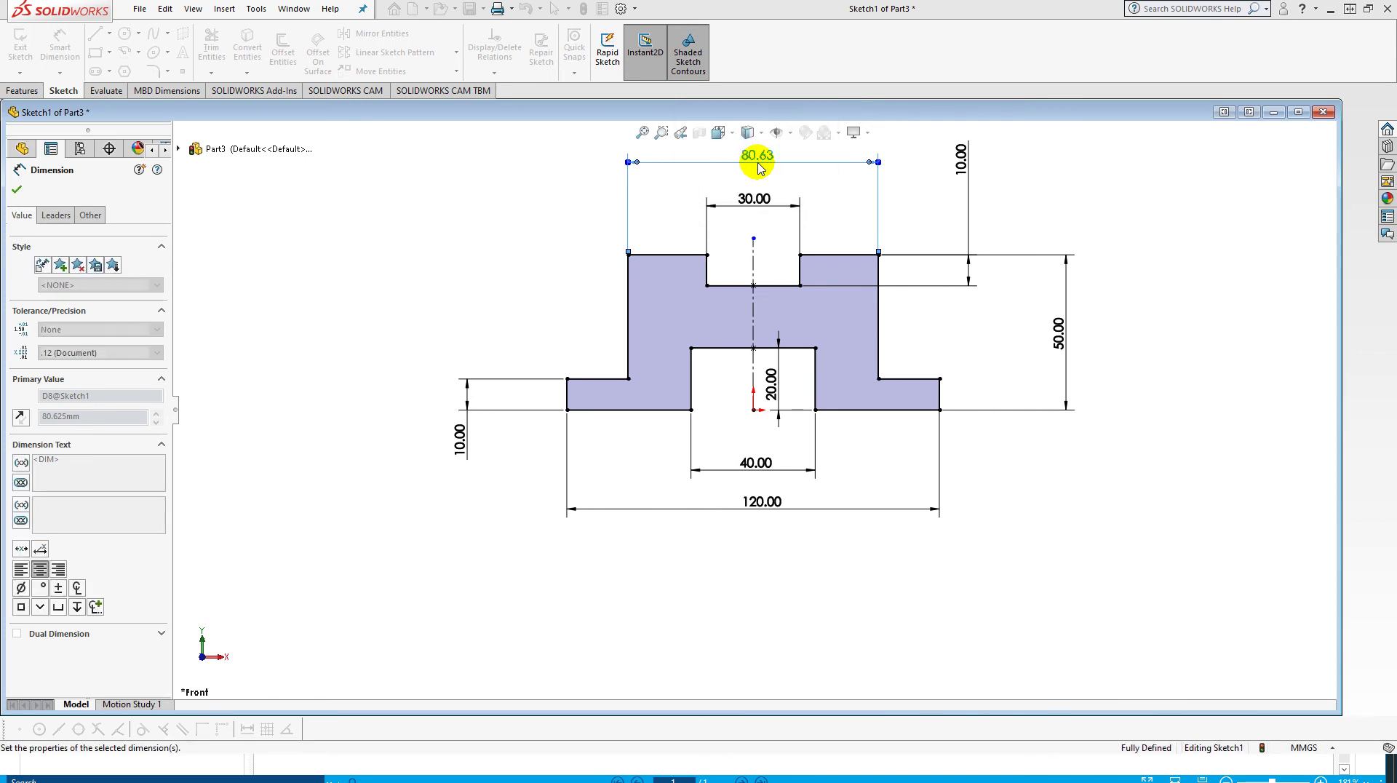
left_click(16, 191)
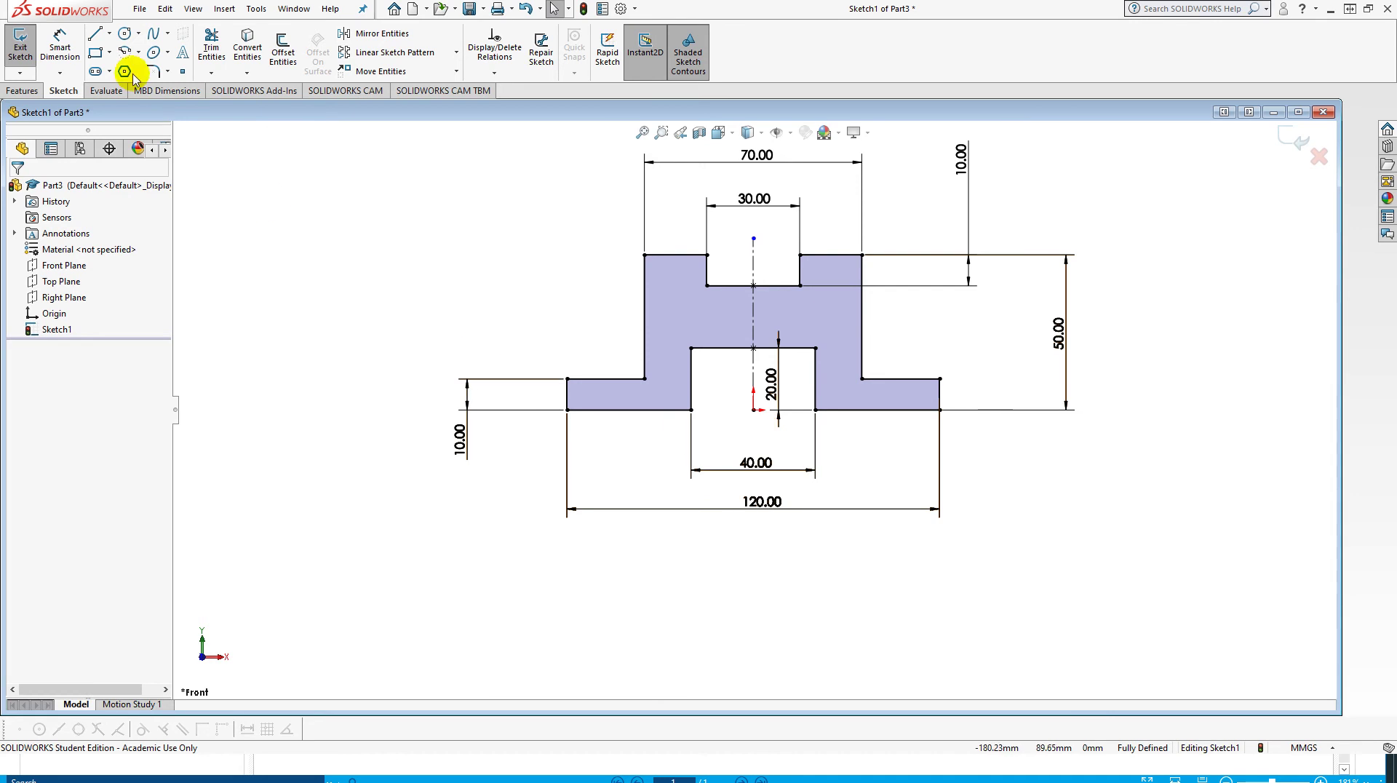
Extrude the base sketch 50 mm with the Mid Plane end condition, checking the depth against the PDF drawing.
left_click(22, 91)
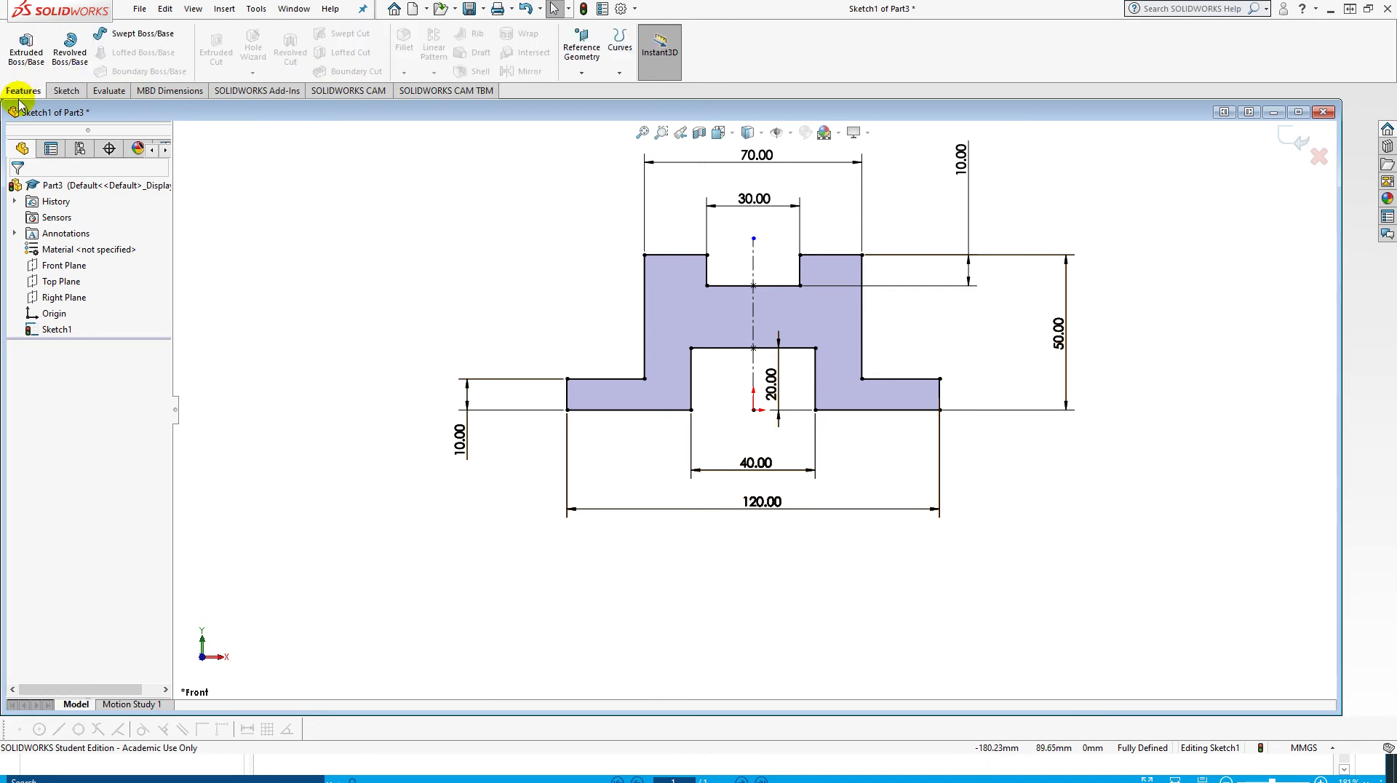
left_click(28, 65)
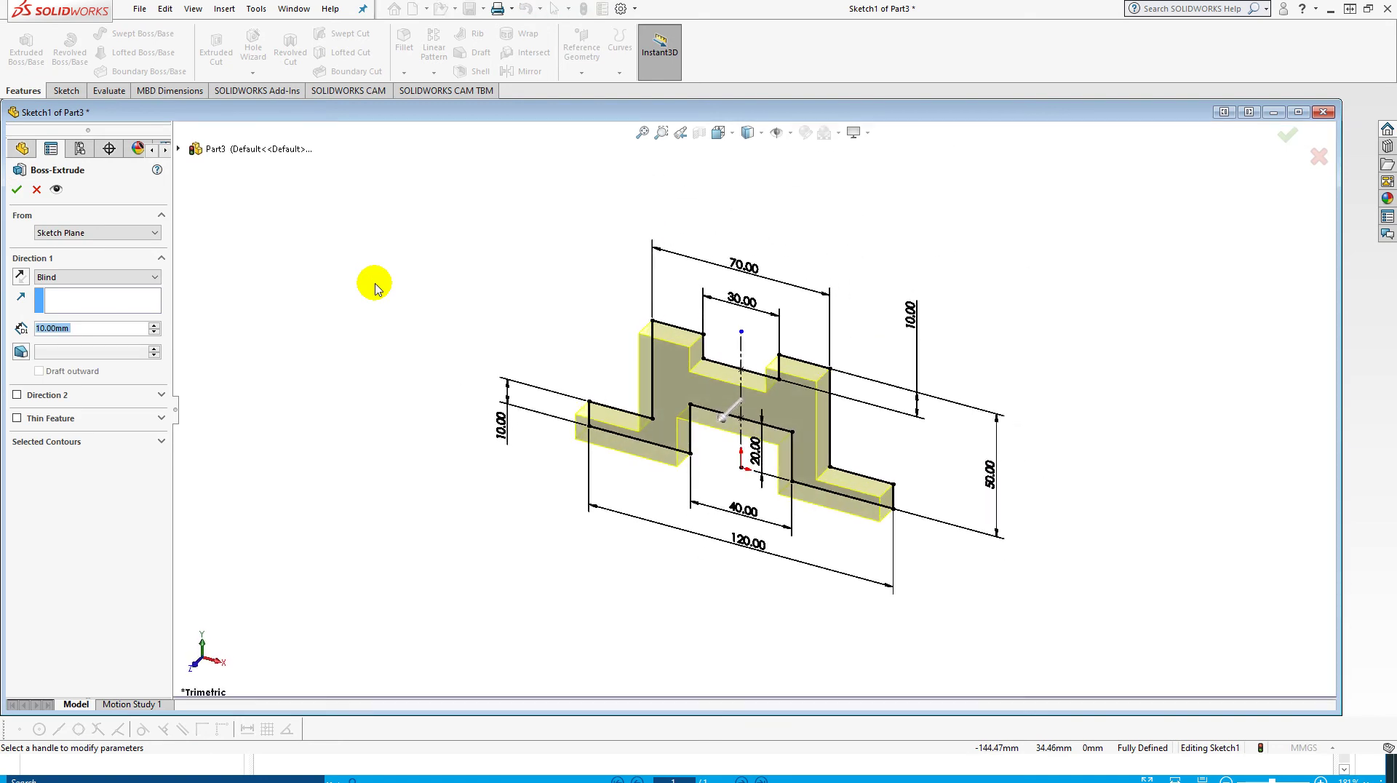
left_click(124, 276)
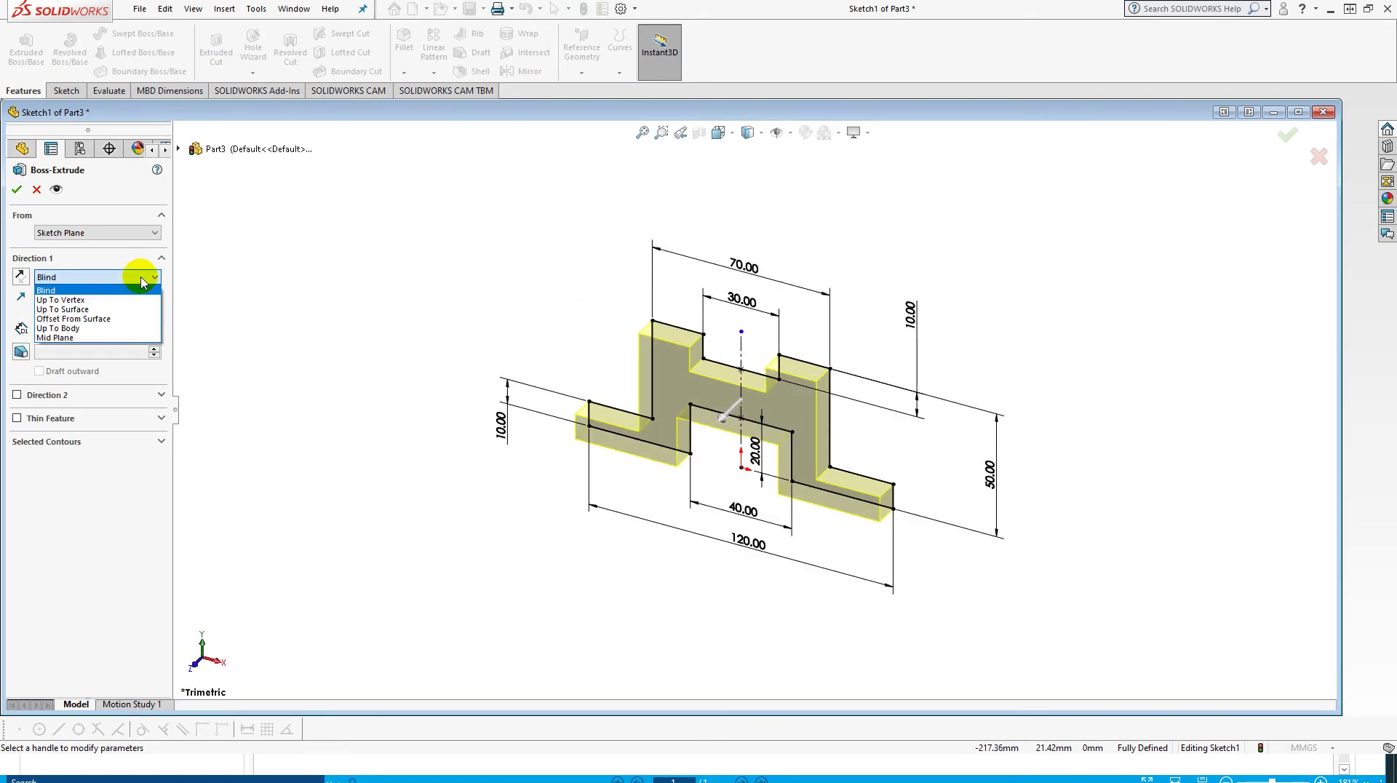
left_click(102, 338)
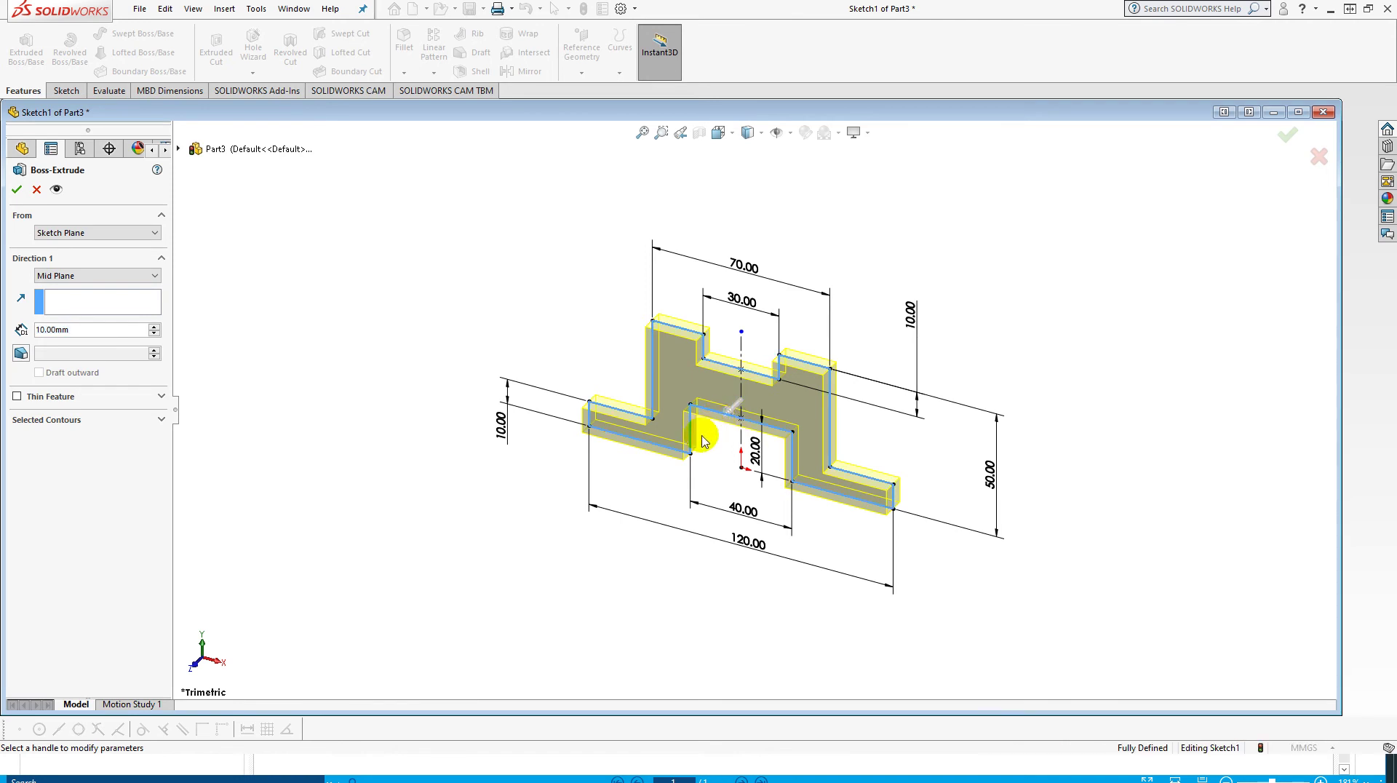
left_click(731, 421)
left_click_drag(724, 419, 437, 451)
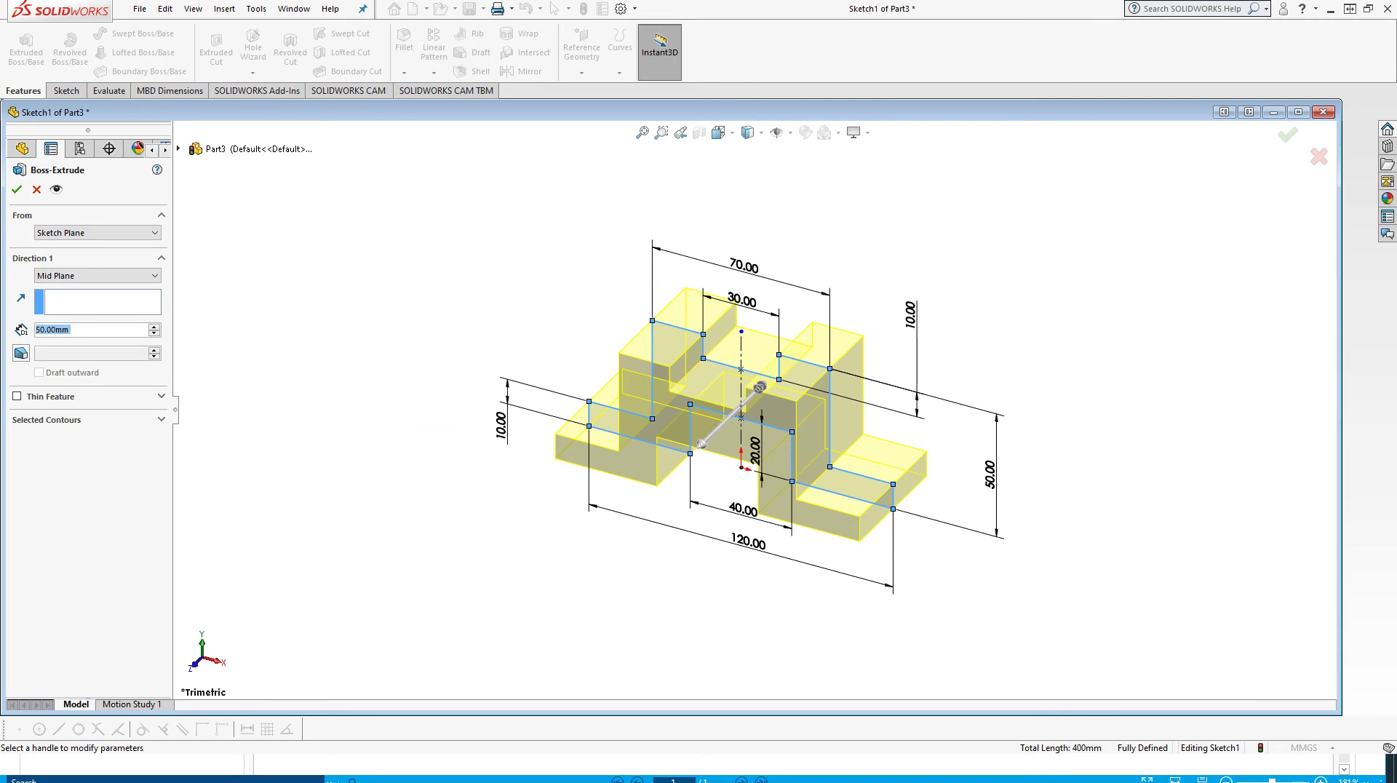
left_click_drag(1396, 91, 1053, 58)
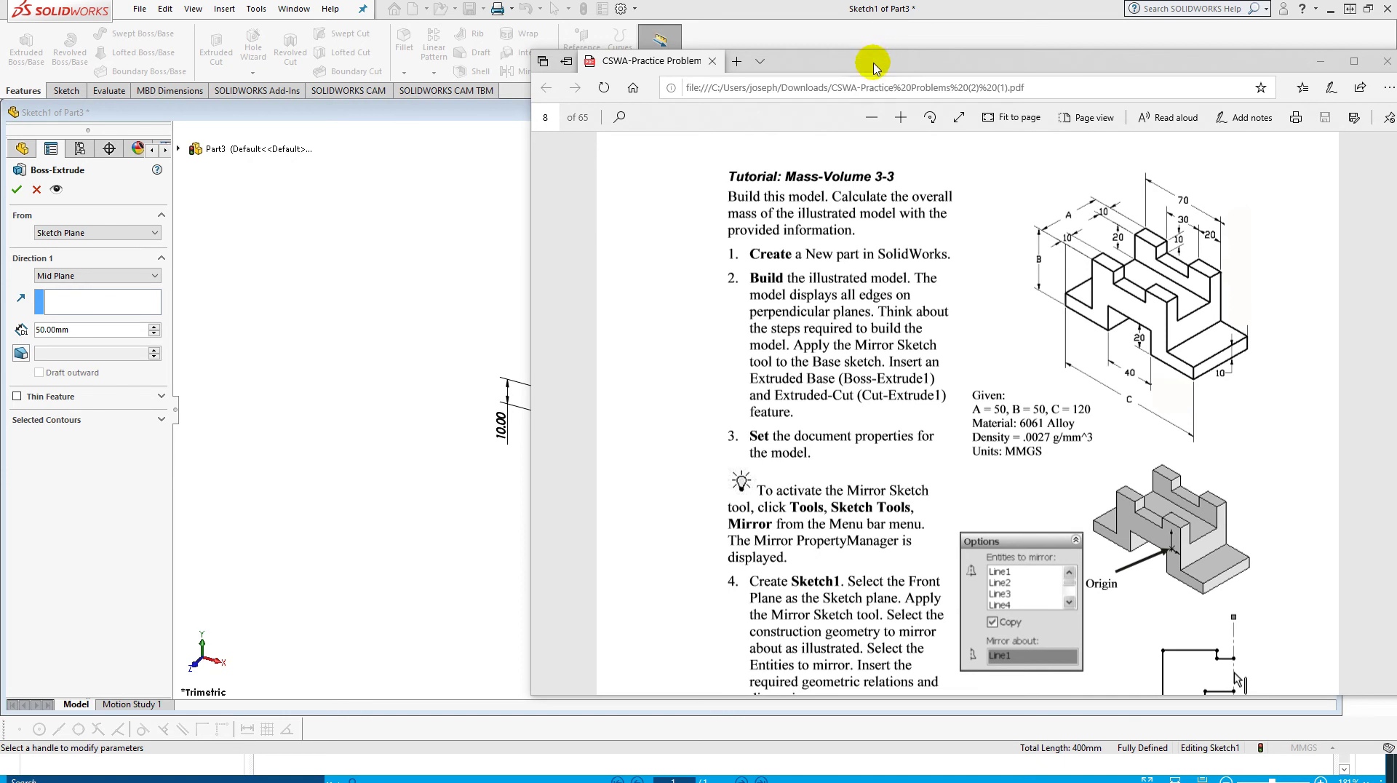
left_click_drag(879, 65, 1396, 67)
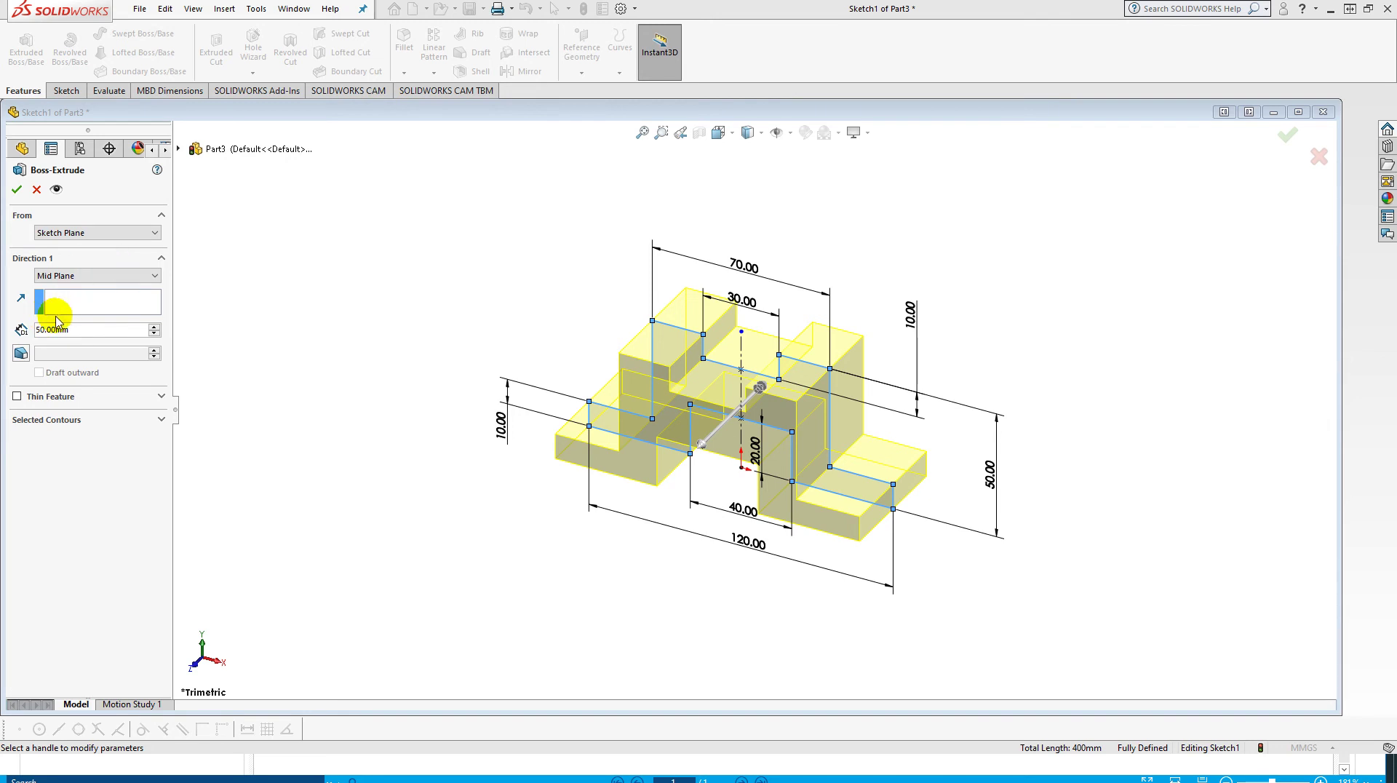
left_click(16, 191)
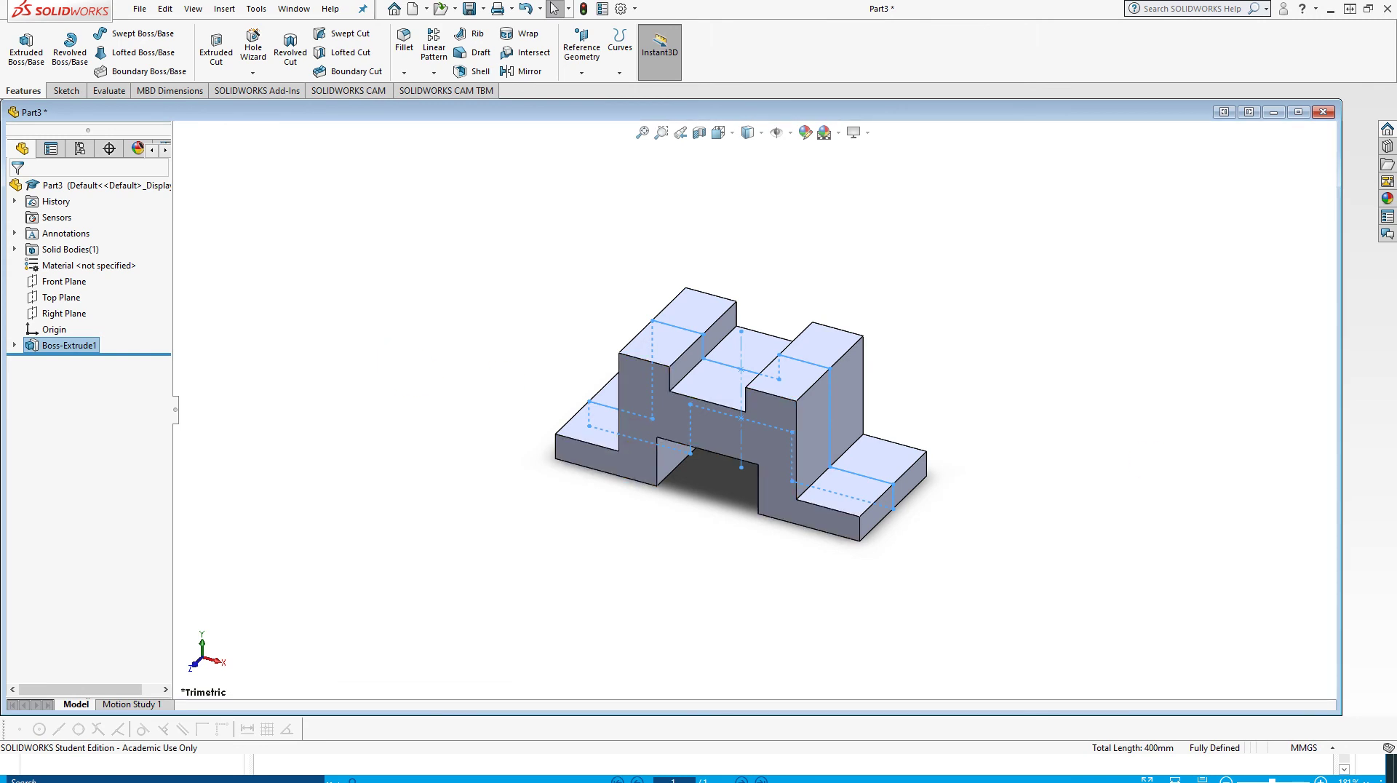
Check the PDF's cut-sketch instructions and open a new sketch on the upper block's right vertical face.
left_click_drag(1396, 66, 613, 63)
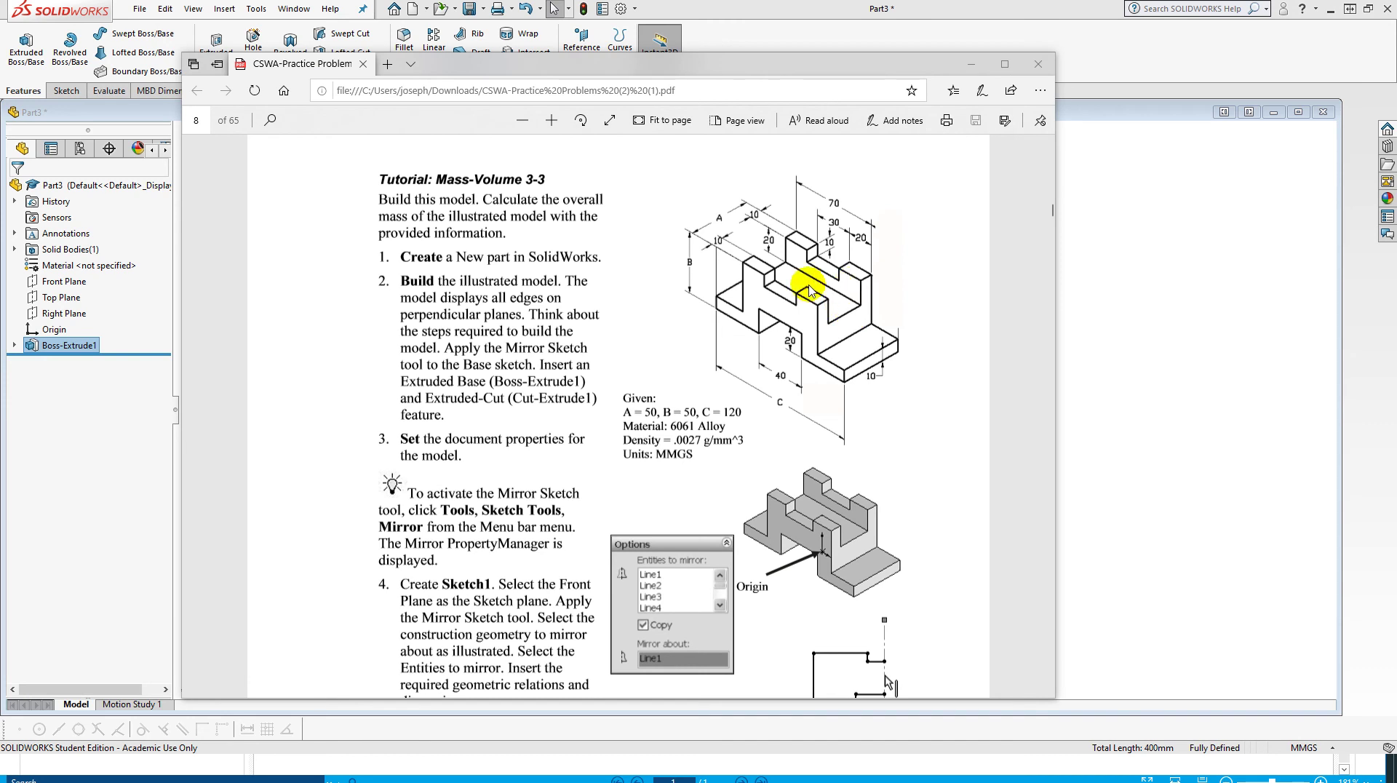
scroll(822, 380, "down", 5)
scroll(821, 381, "down", 7)
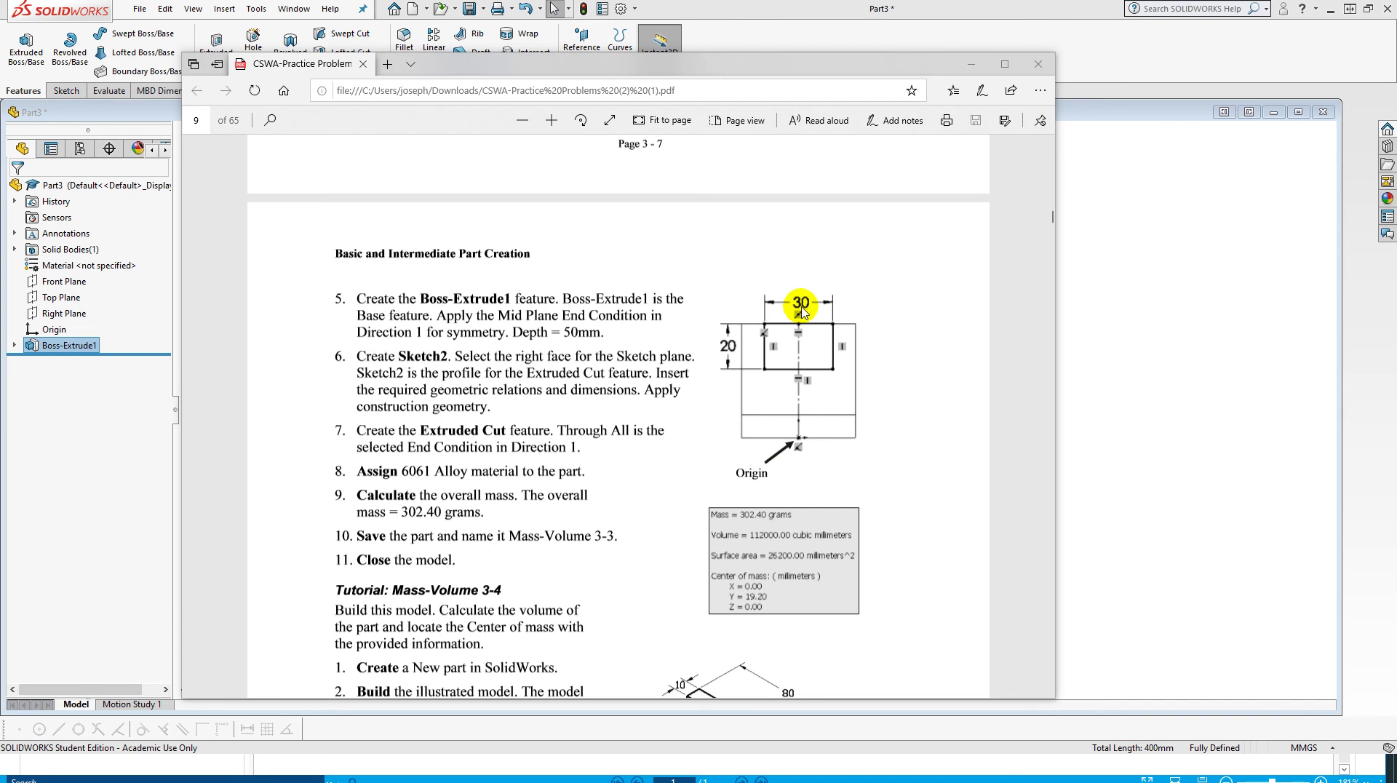
left_click_drag(695, 65, 1396, 62)
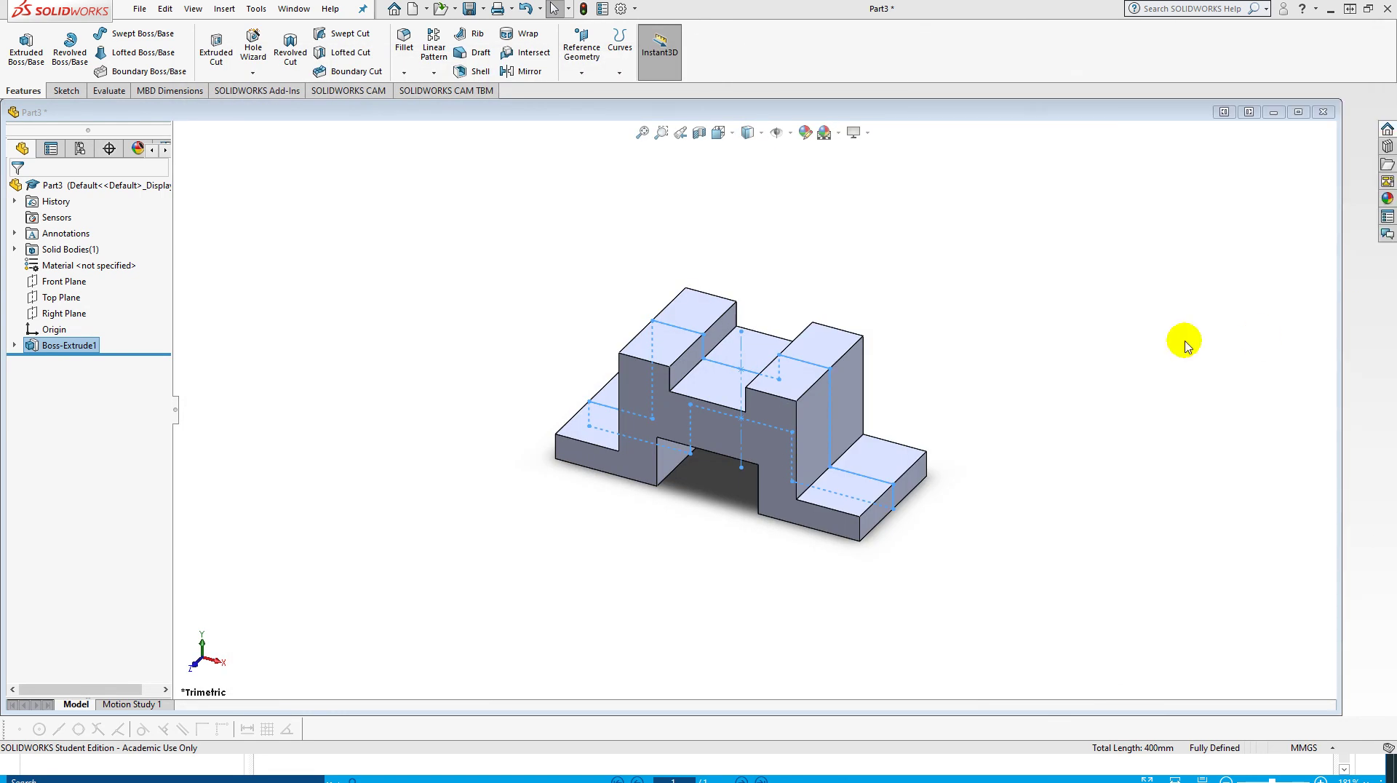
left_click(836, 394)
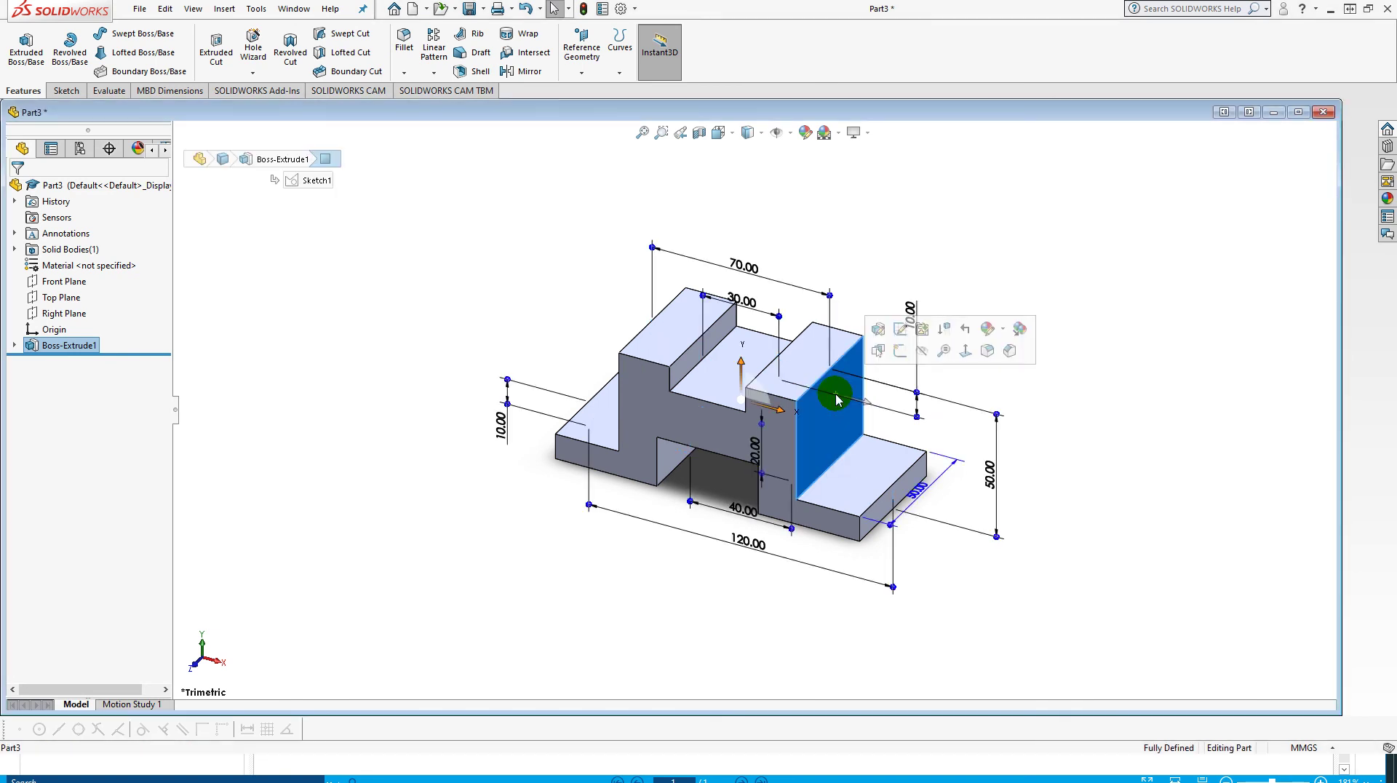
left_click(900, 353)
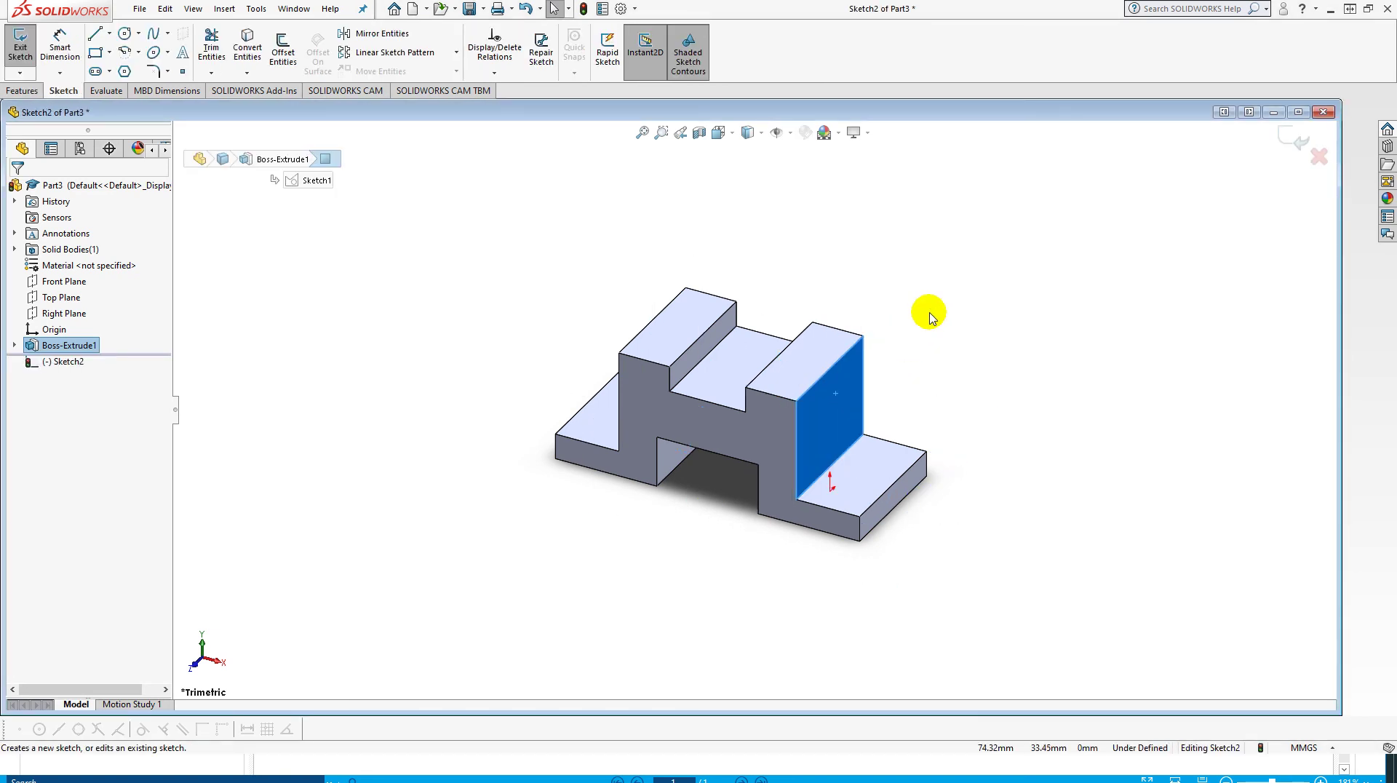
key("space")
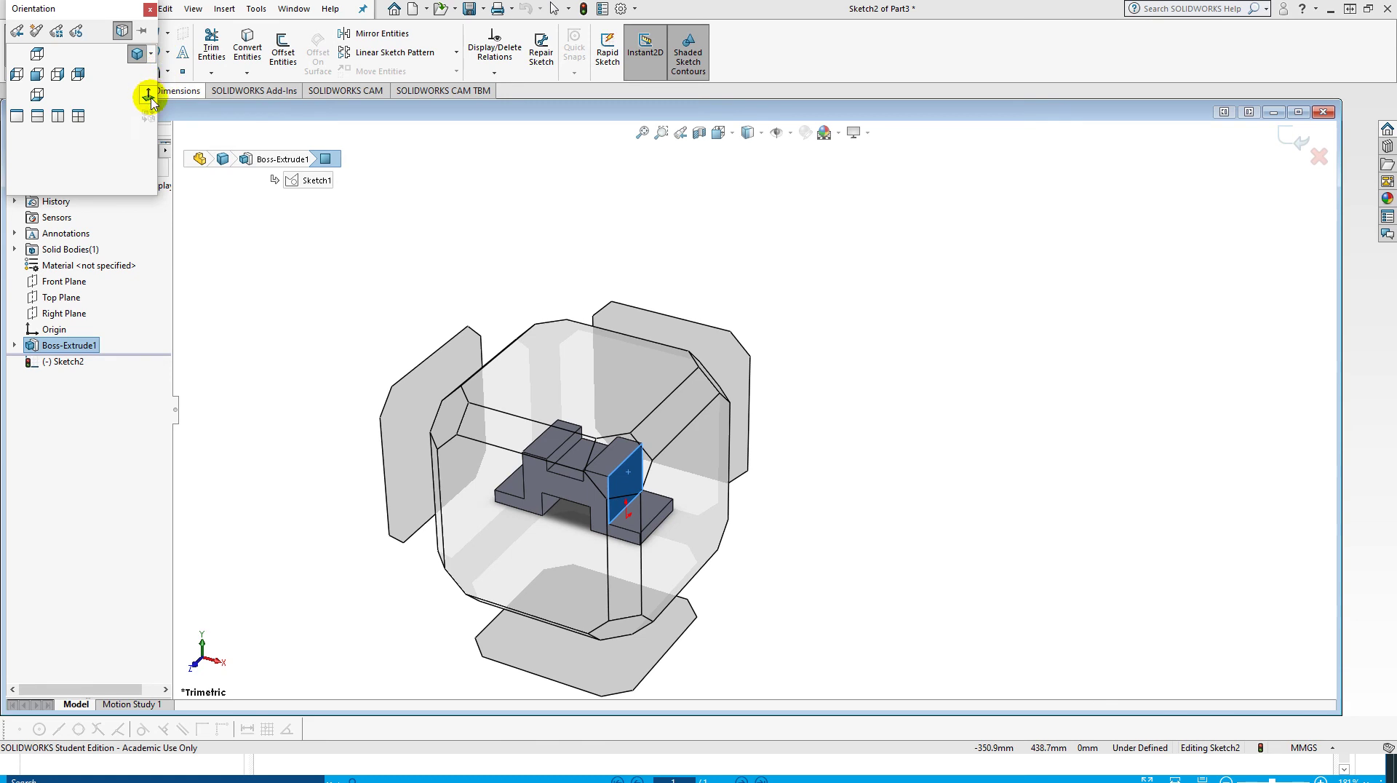
left_click(150, 101)
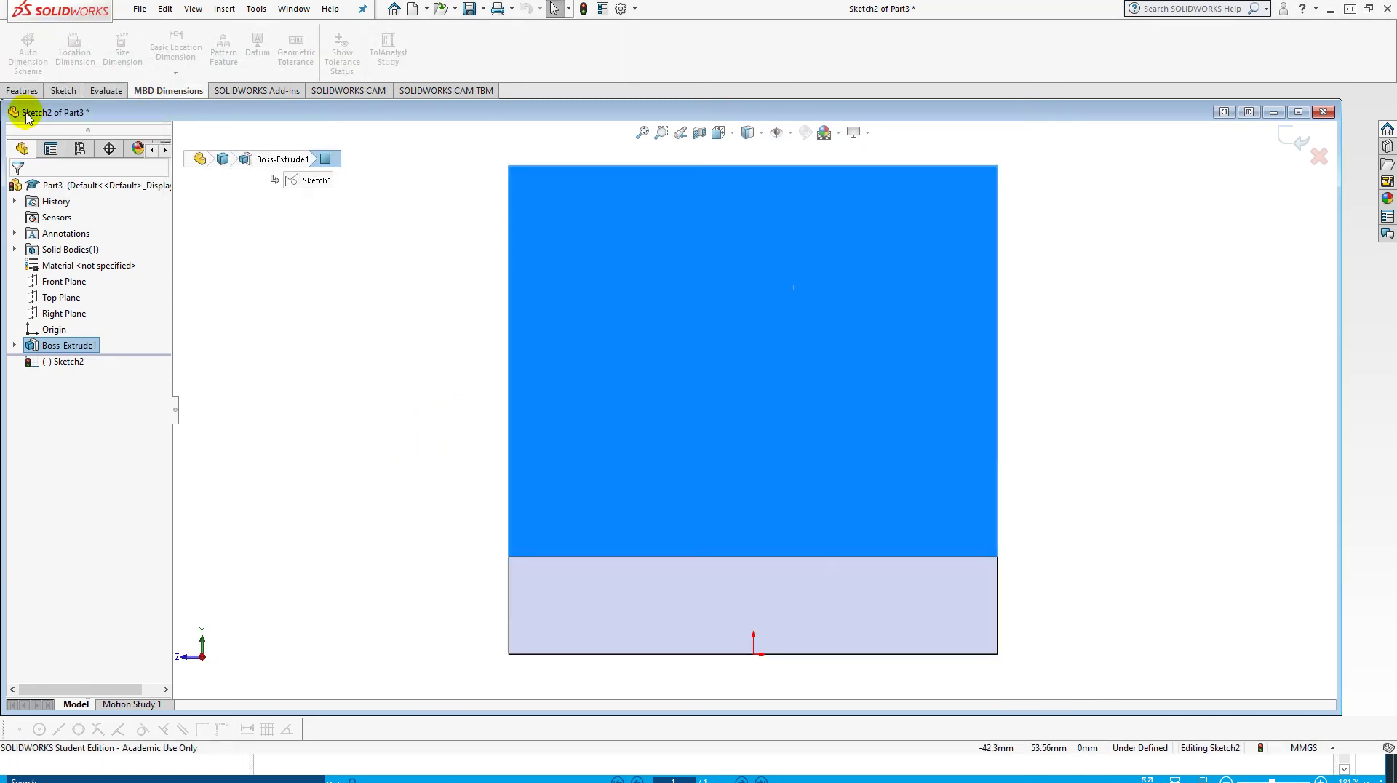
Sketch a vertical construction centerline about 49 mm long from the midpoint of the face's upper edge down towards the origin.
left_click(64, 93)
left_click(109, 33)
left_click(127, 64)
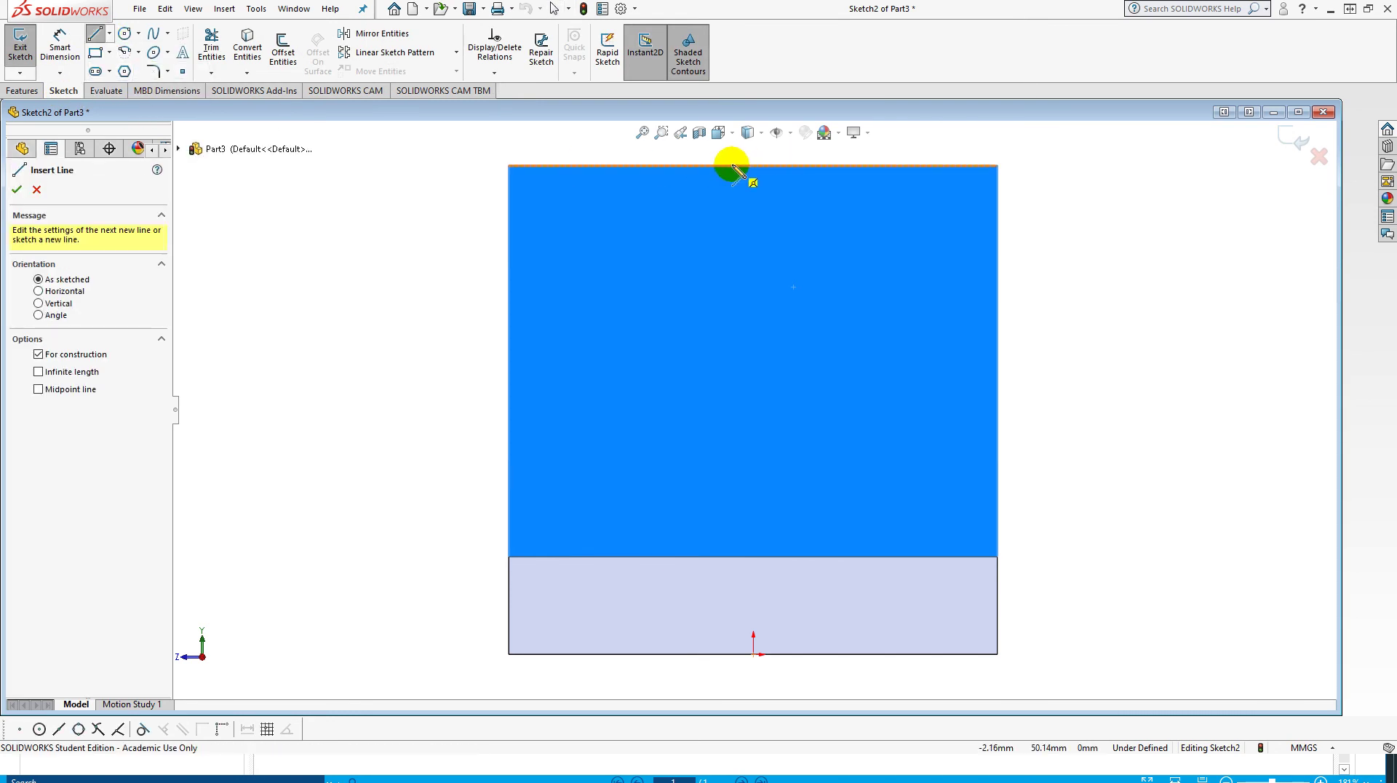
left_click_drag(753, 166, 754, 645)
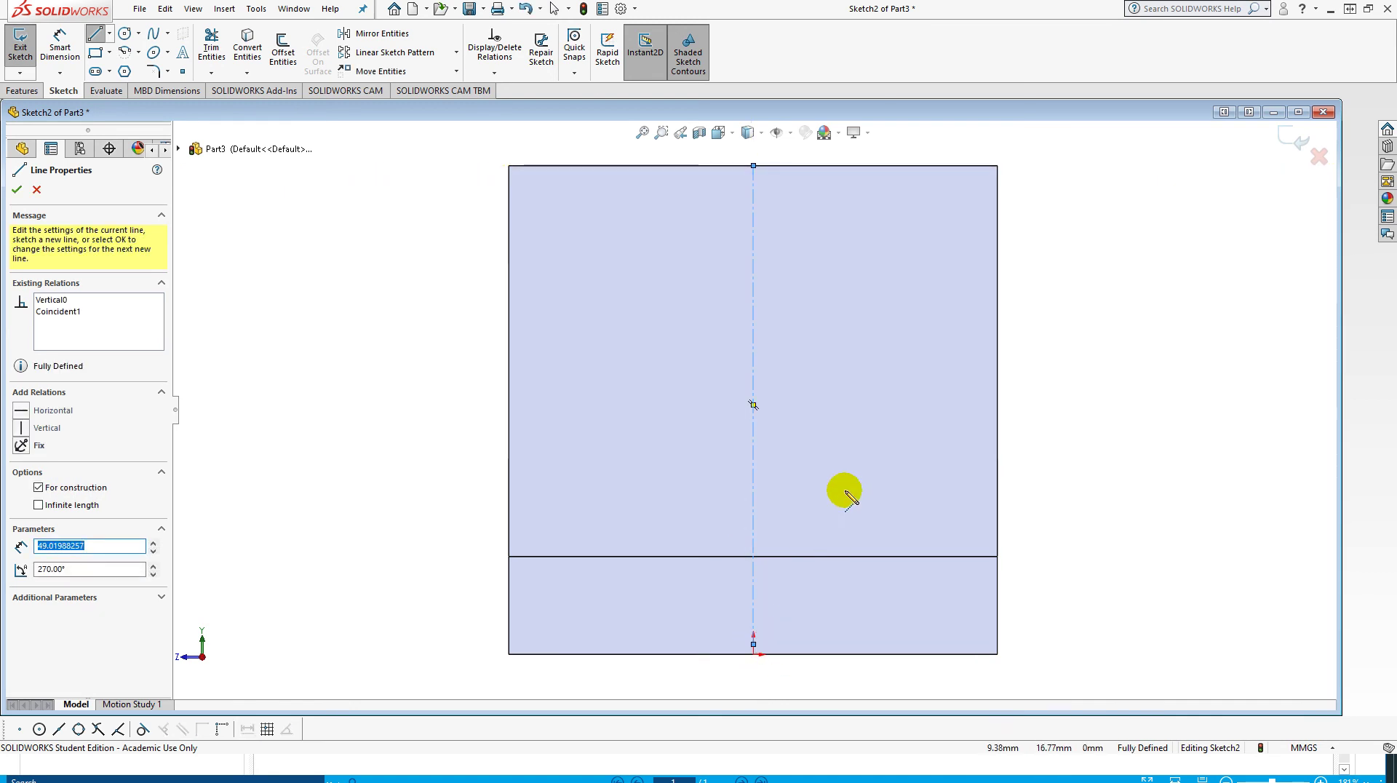
key("Escape")
key("Escape")
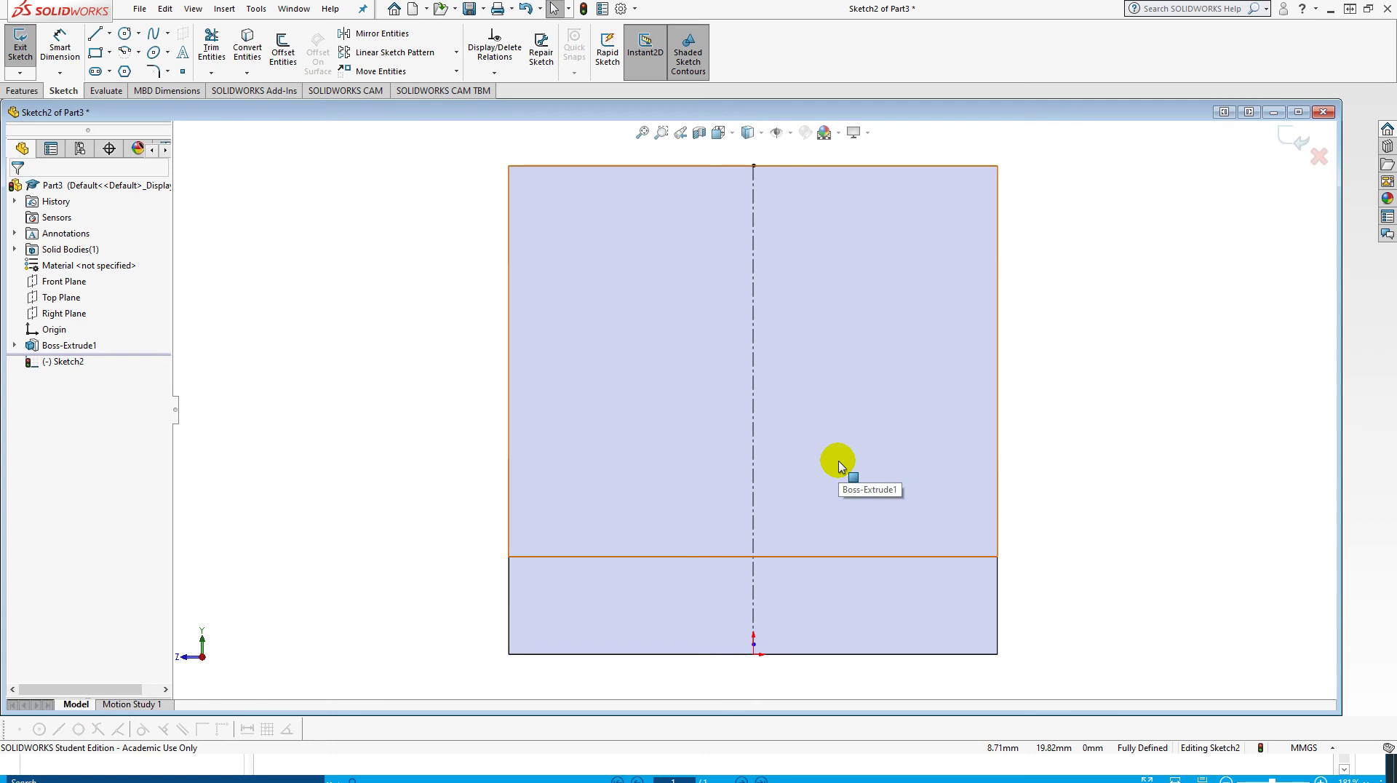
Sketch three connected lines forming a half-rectangle left of the centerline, about 9 mm wide and 10 mm deep, closing along the face's upper edge.
left_click(94, 35)
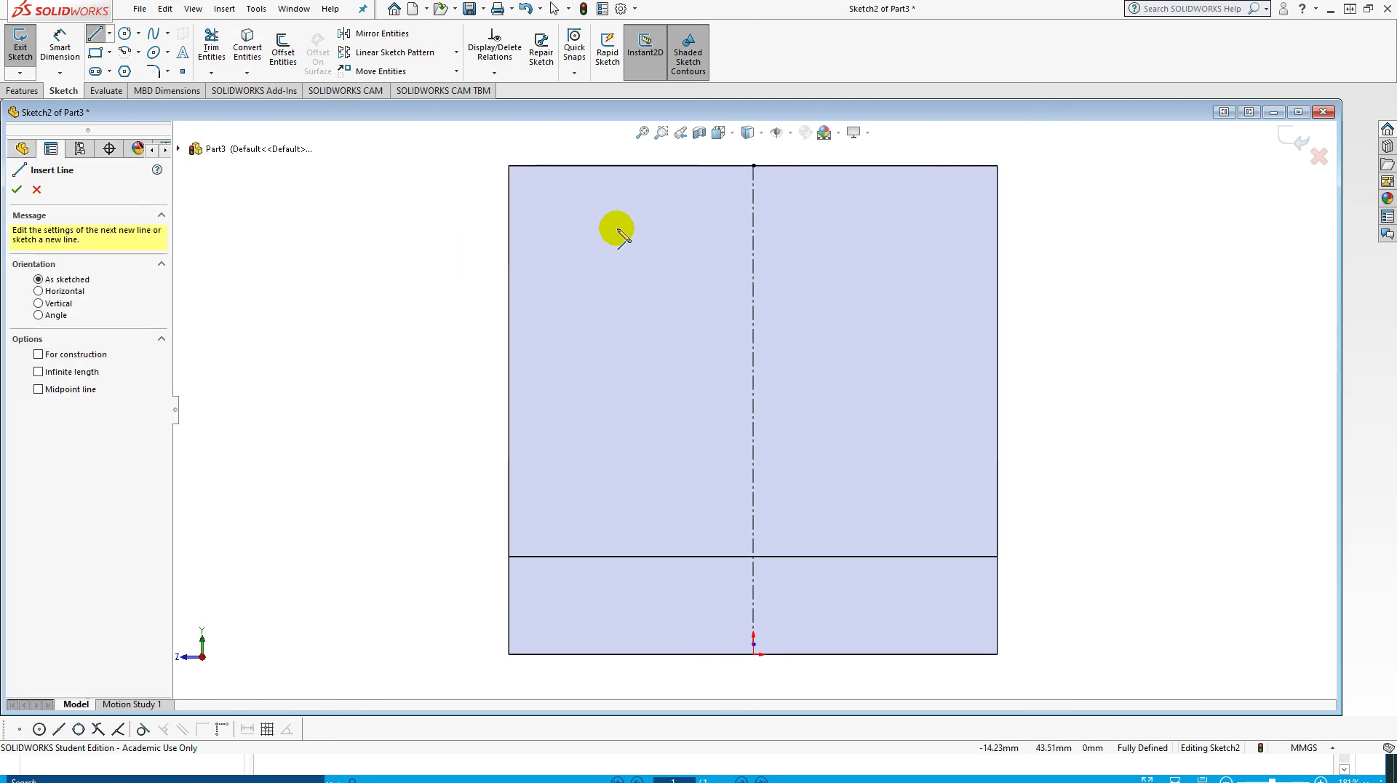
left_click_drag(753, 268, 665, 267)
left_click(664, 266)
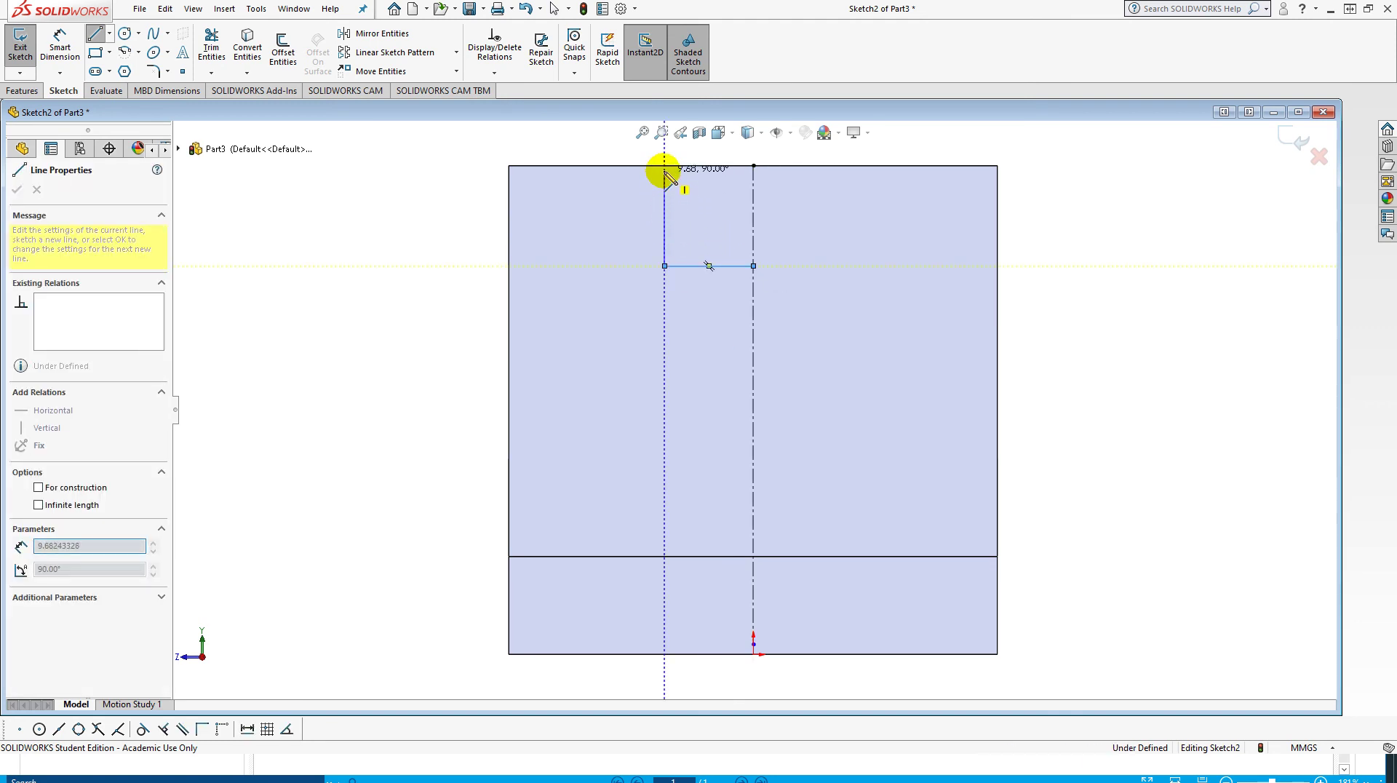
left_click(664, 166)
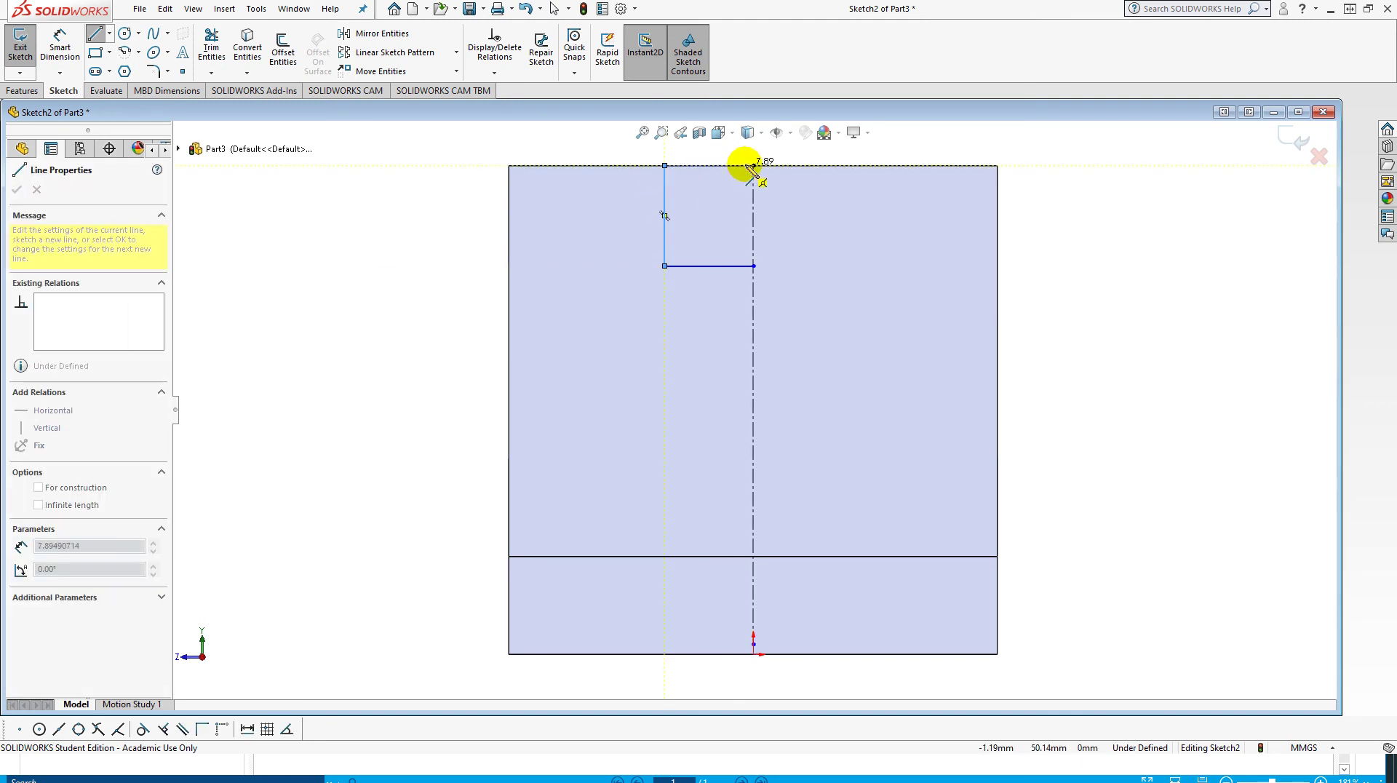
left_click(753, 166)
key("Escape")
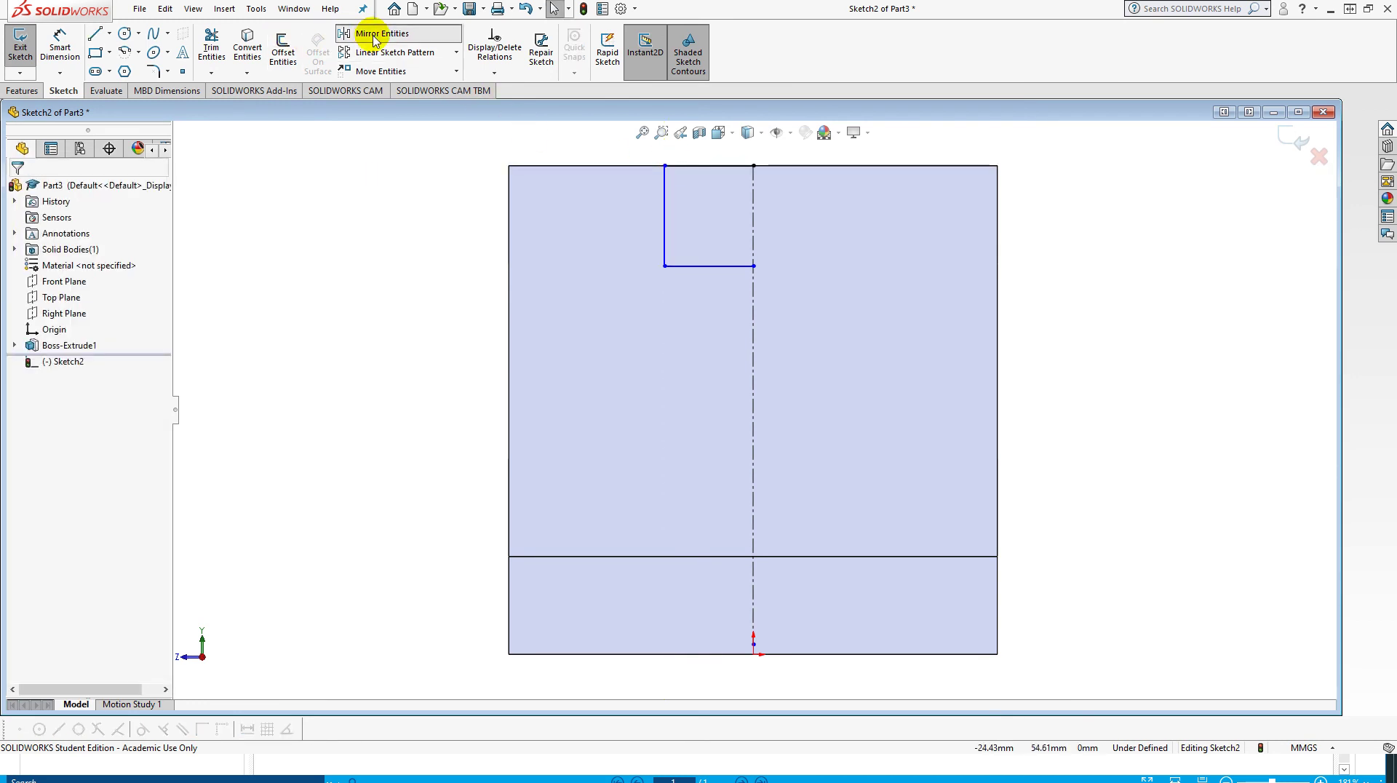
Mirror the three half-rectangle lines about the vertical construction centerline to complete the rectangular profile.
left_click(375, 35)
left_click_drag(640, 149, 777, 310)
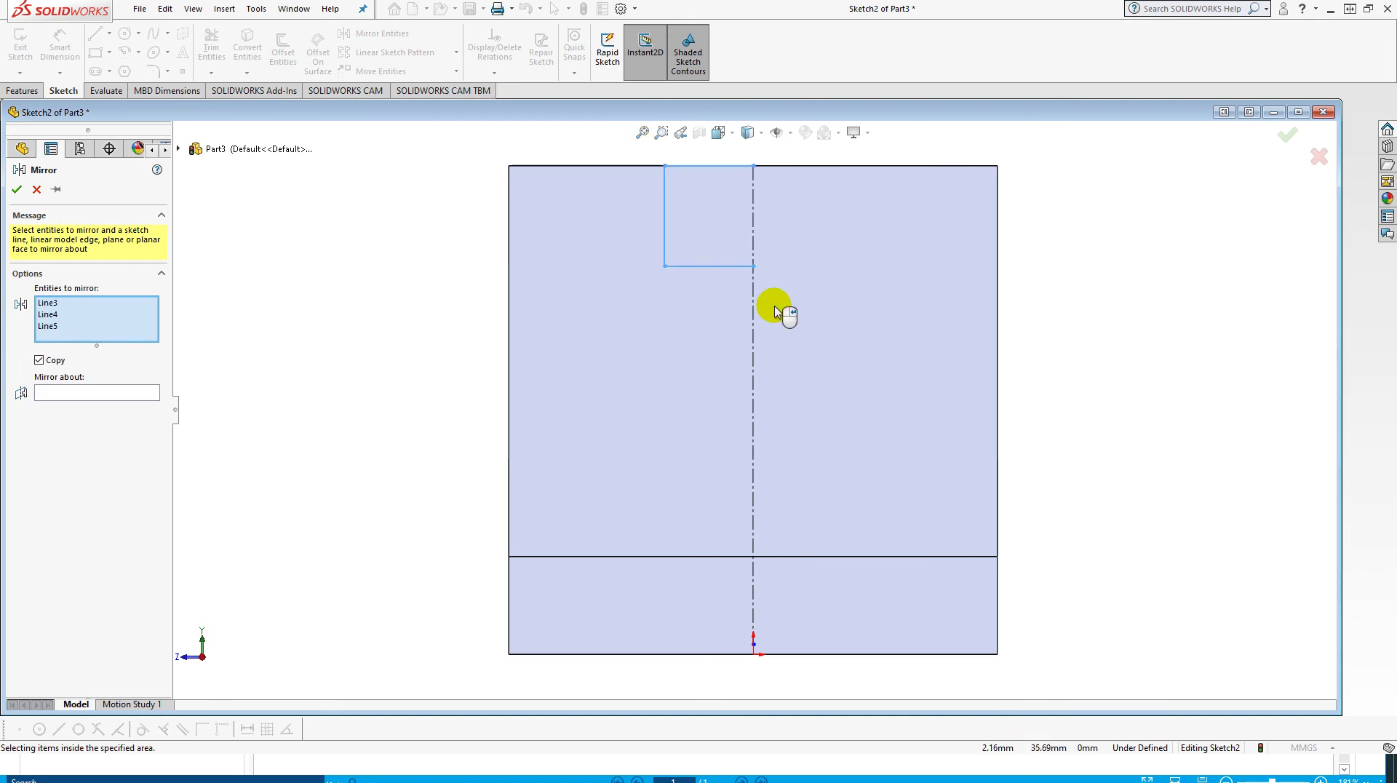
left_click(125, 392)
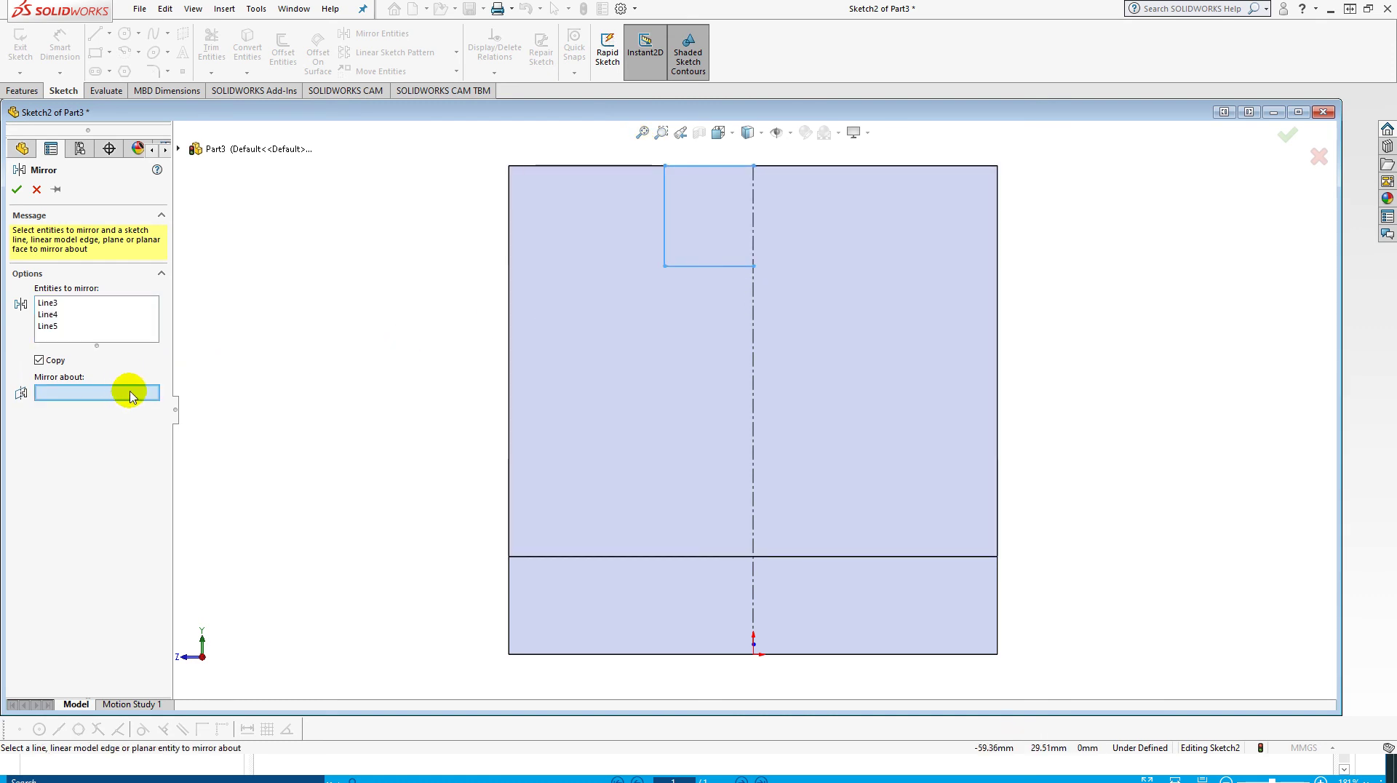
left_click(757, 289)
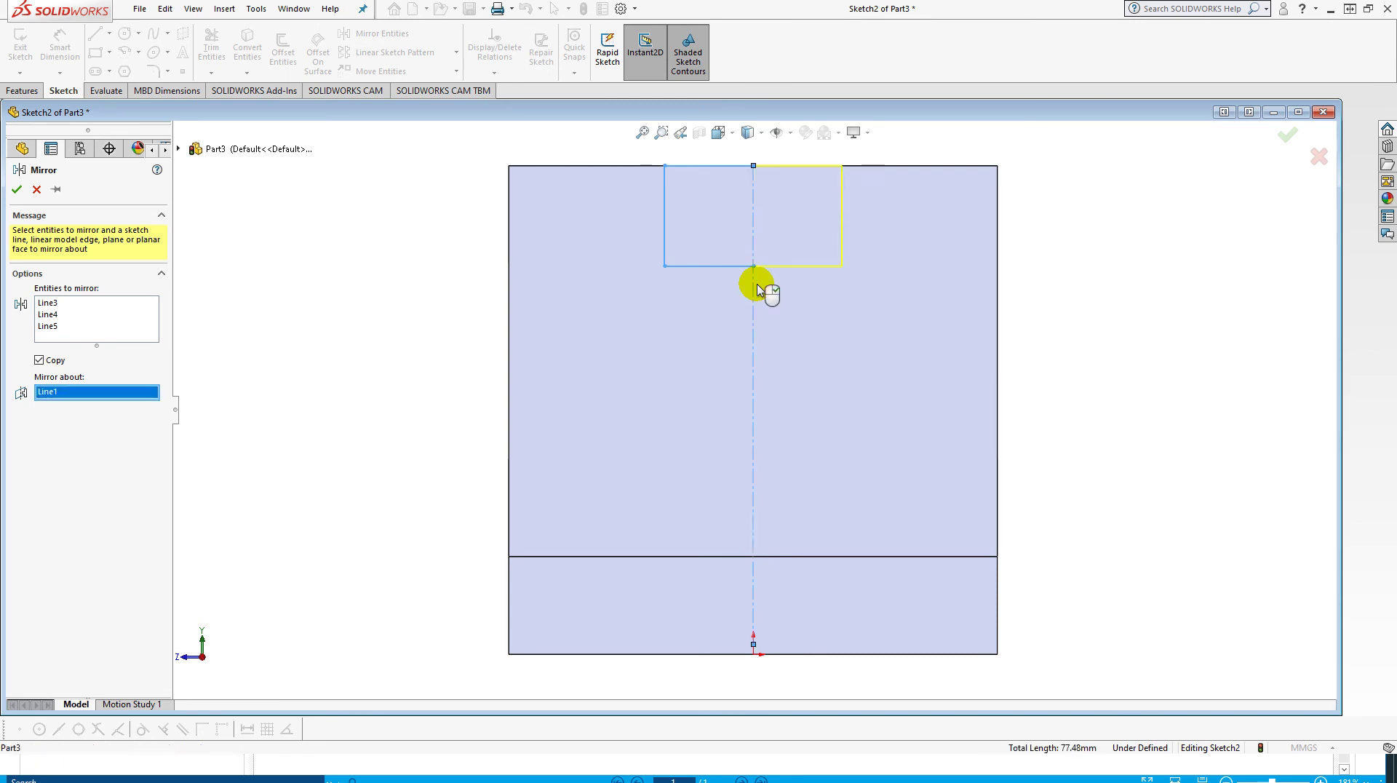
right_click(756, 289)
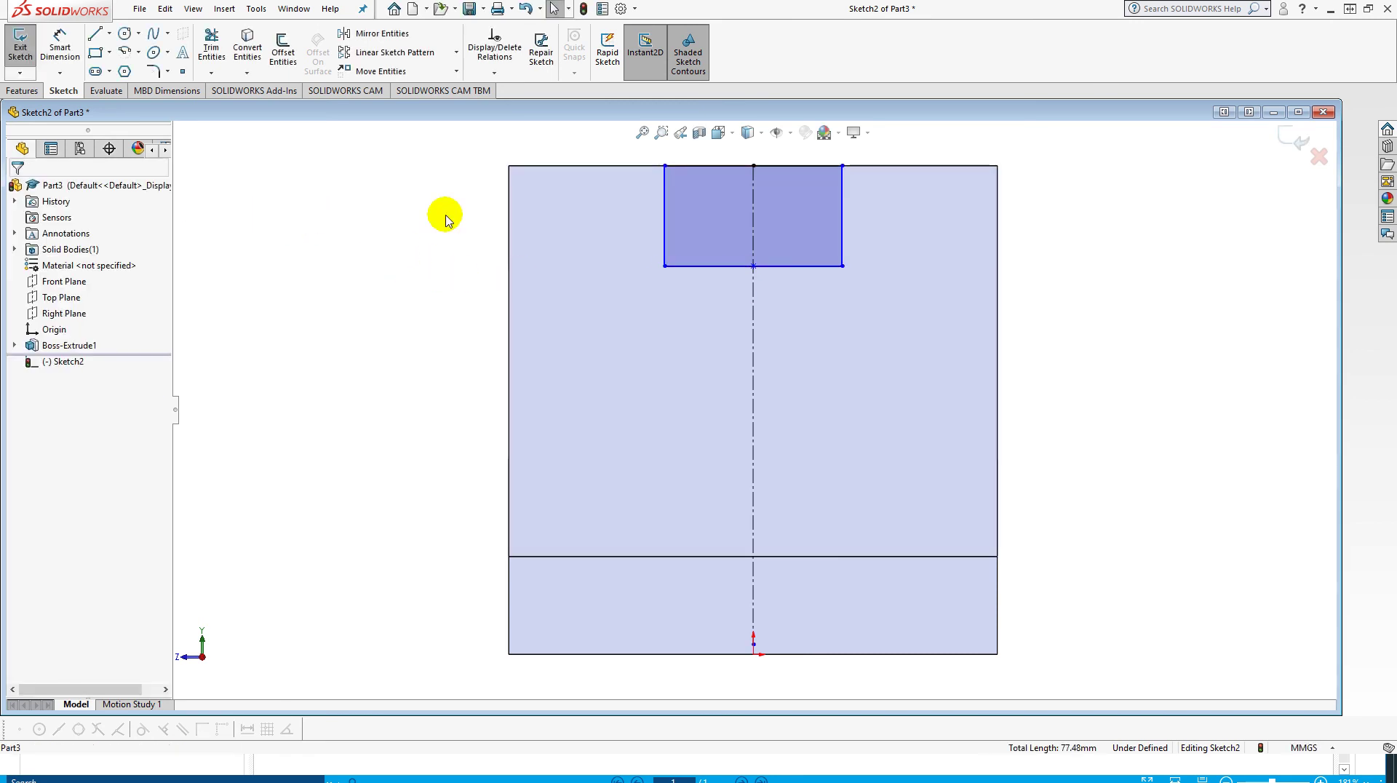
Dimension the rectangular profile's lower horizontal line as 30 mm.
middle_click_drag(386, 282, 435, 325)
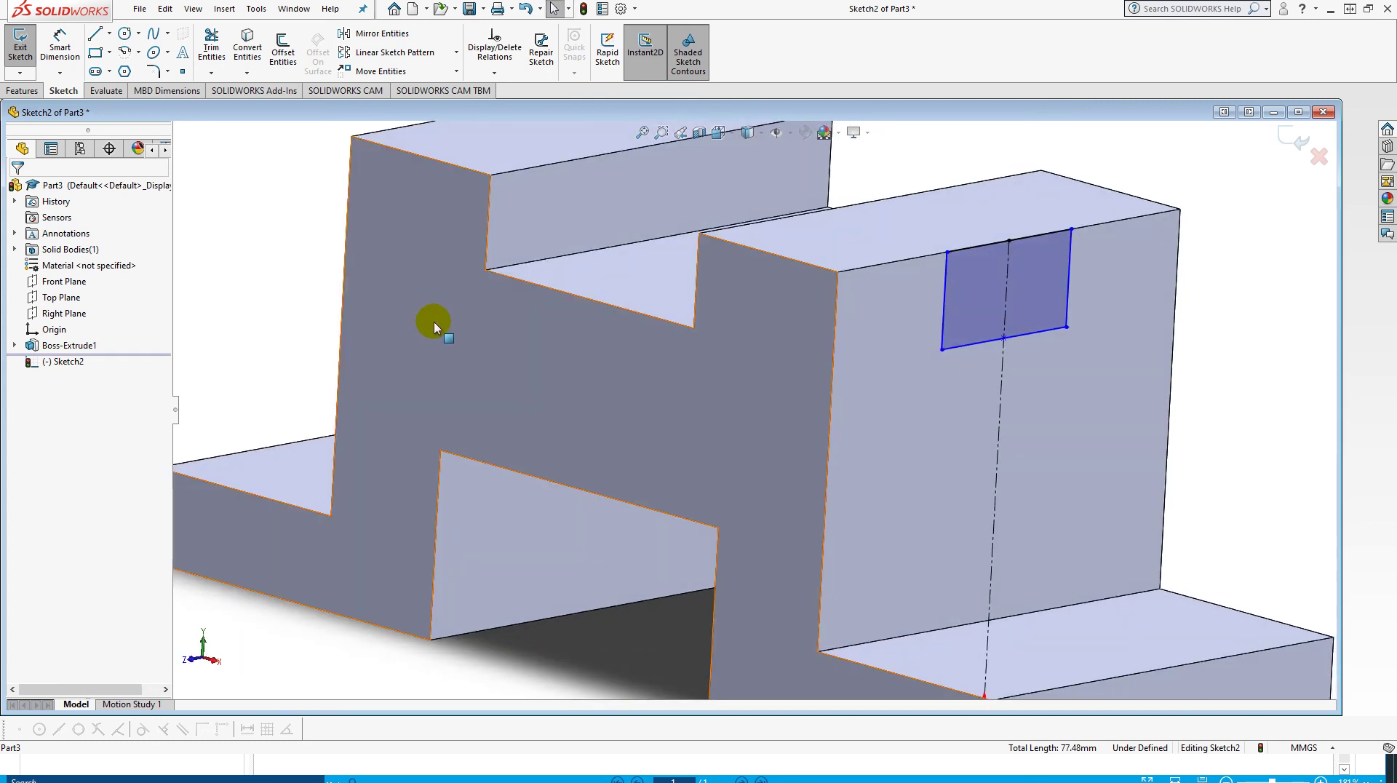
middle_click_drag(599, 329, 490, 320)
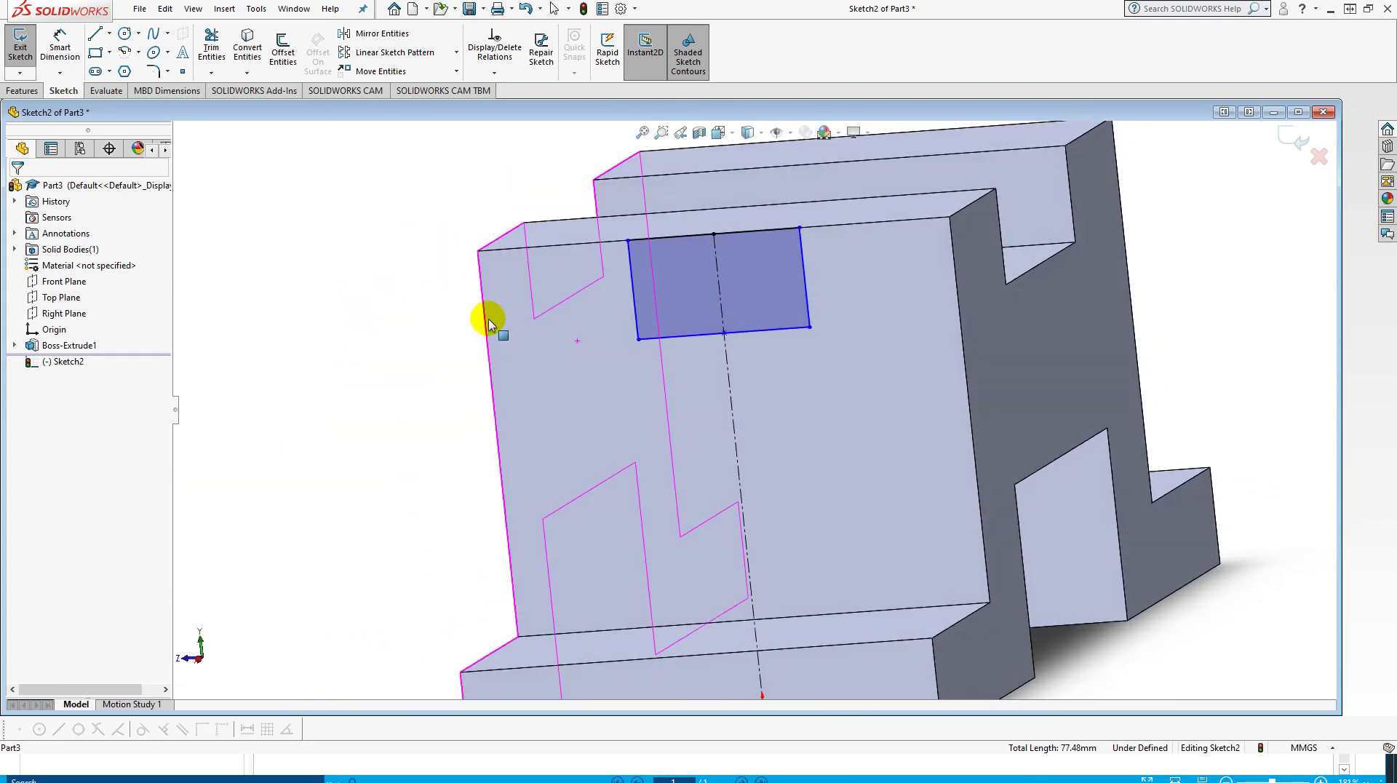
left_click(61, 45)
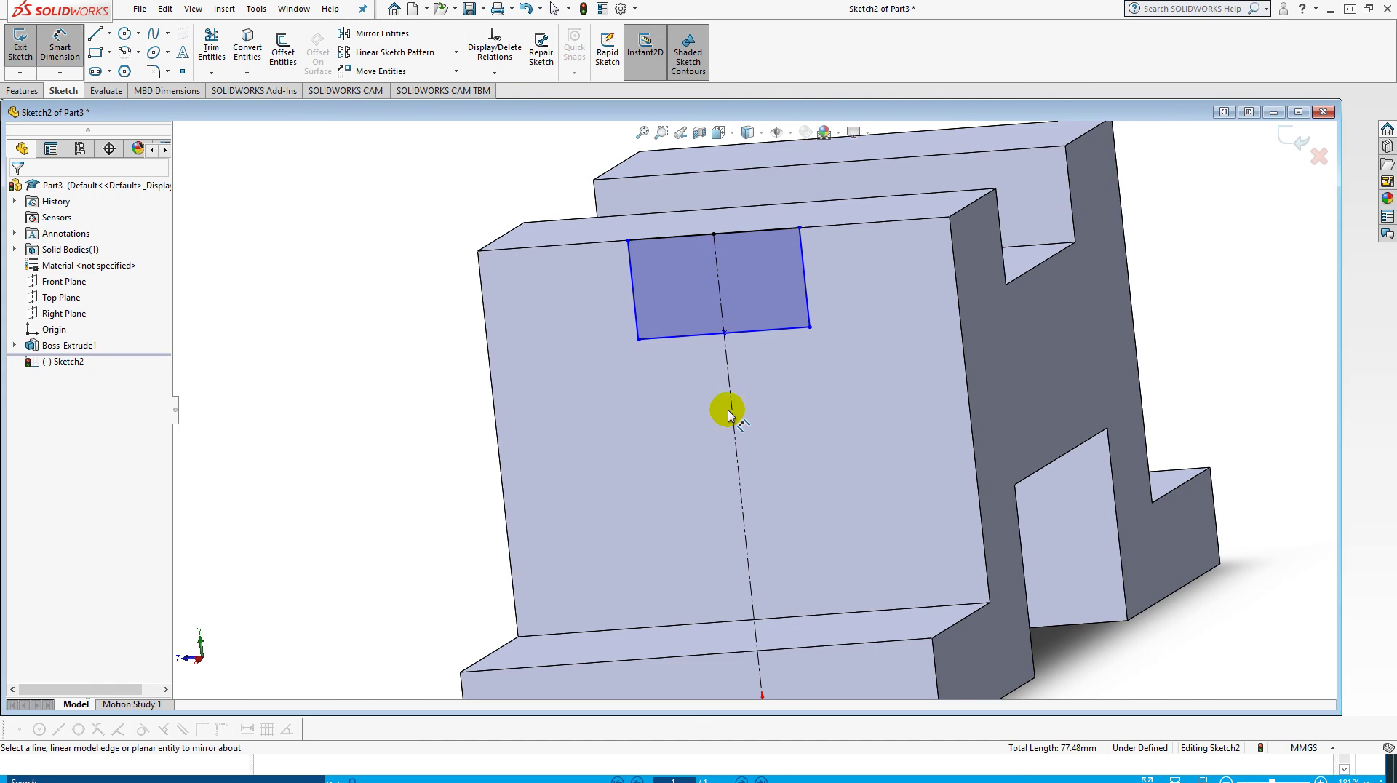
left_click(761, 335)
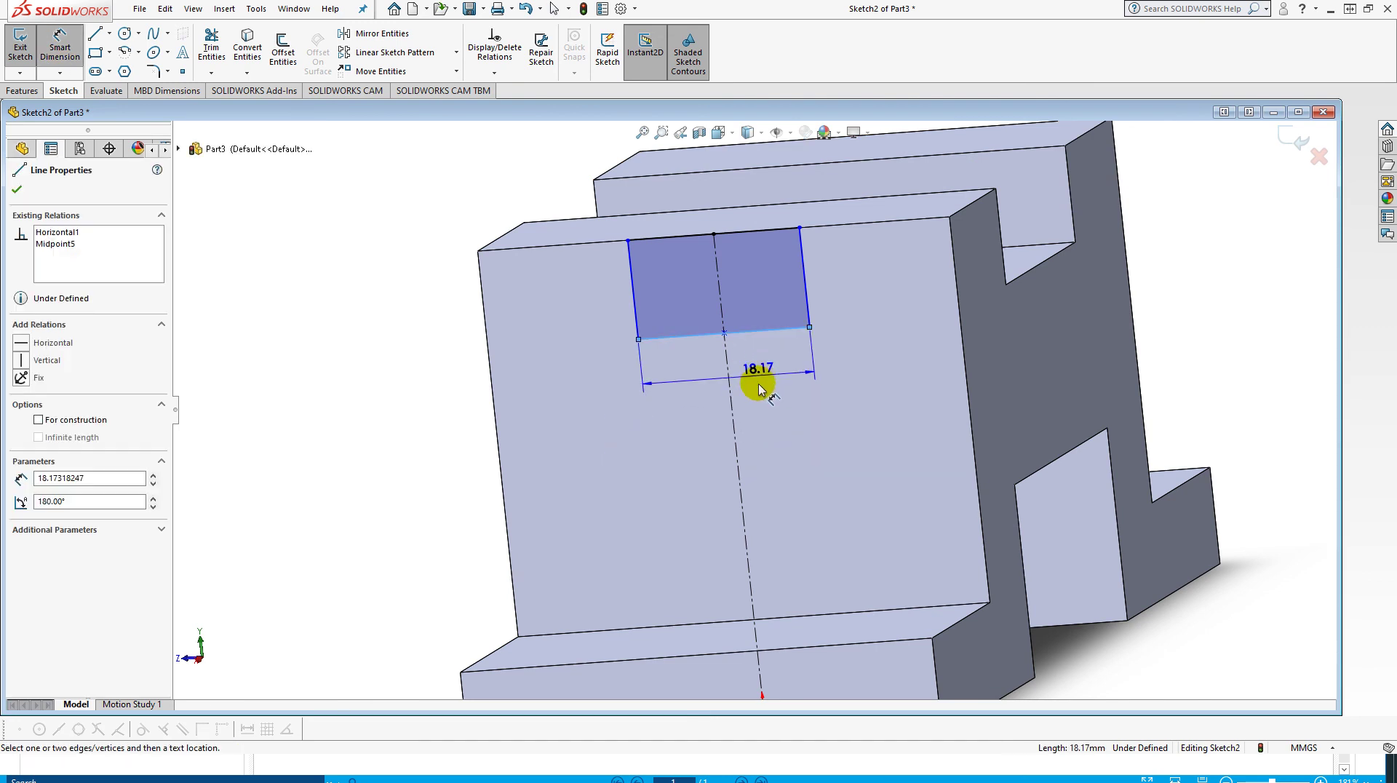
left_click(754, 413)
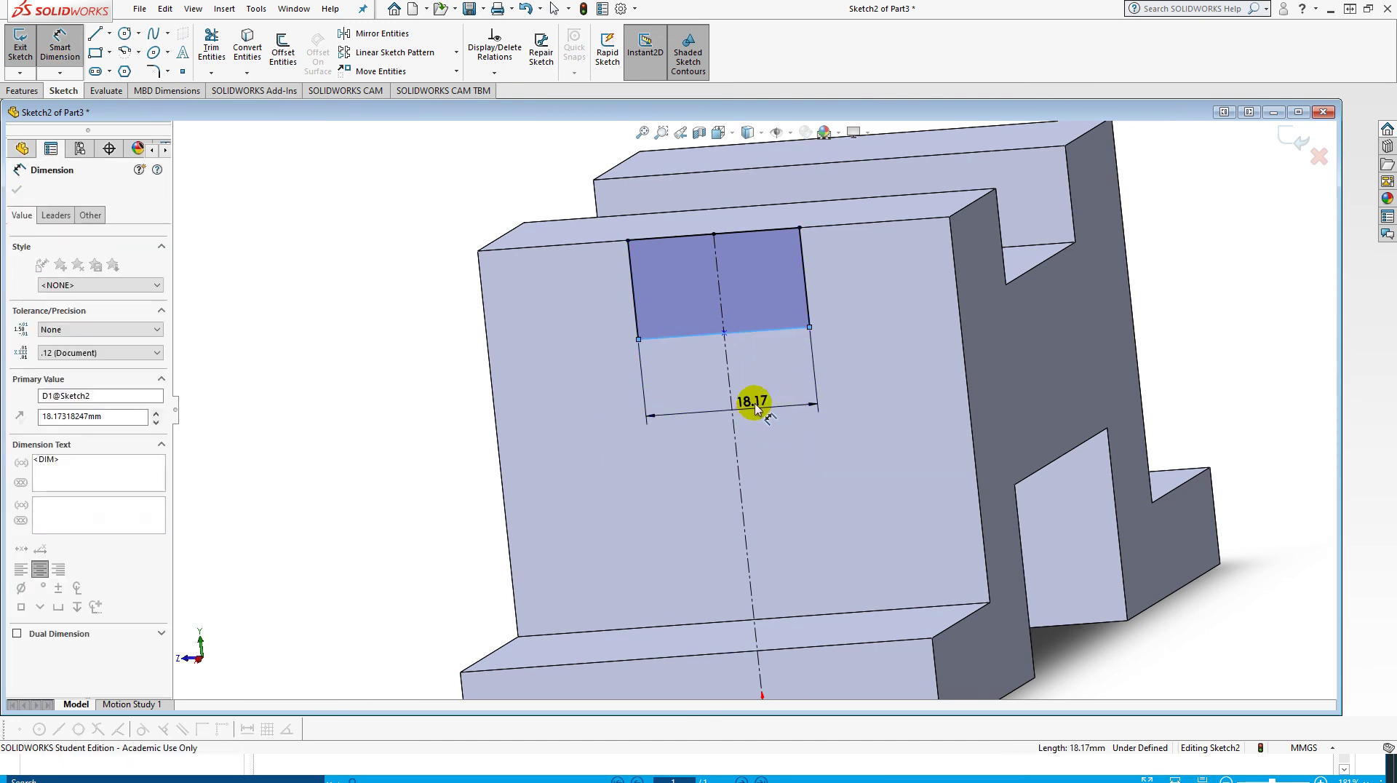
type("30")
key("Return")
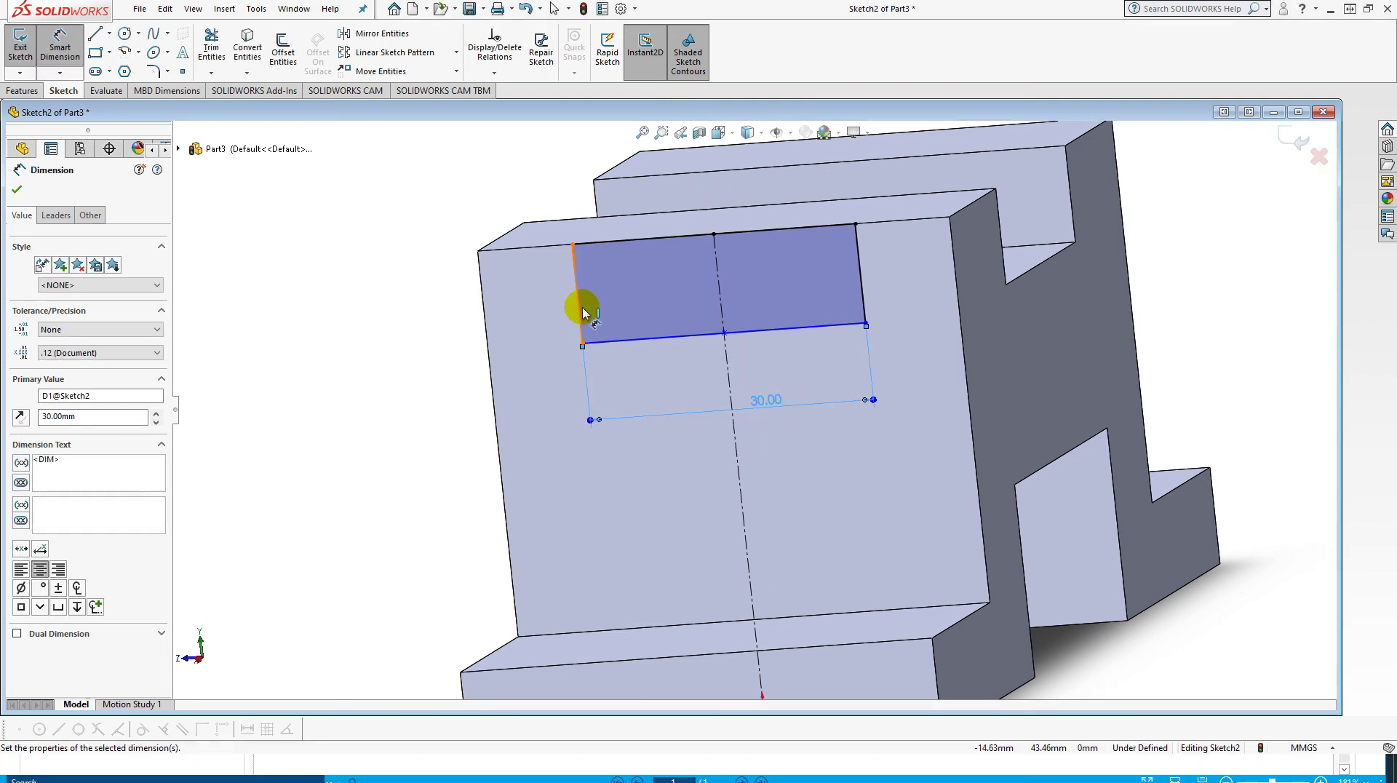
Dimension the rectangular profile's vertical side line as 20 mm.
left_click(580, 311)
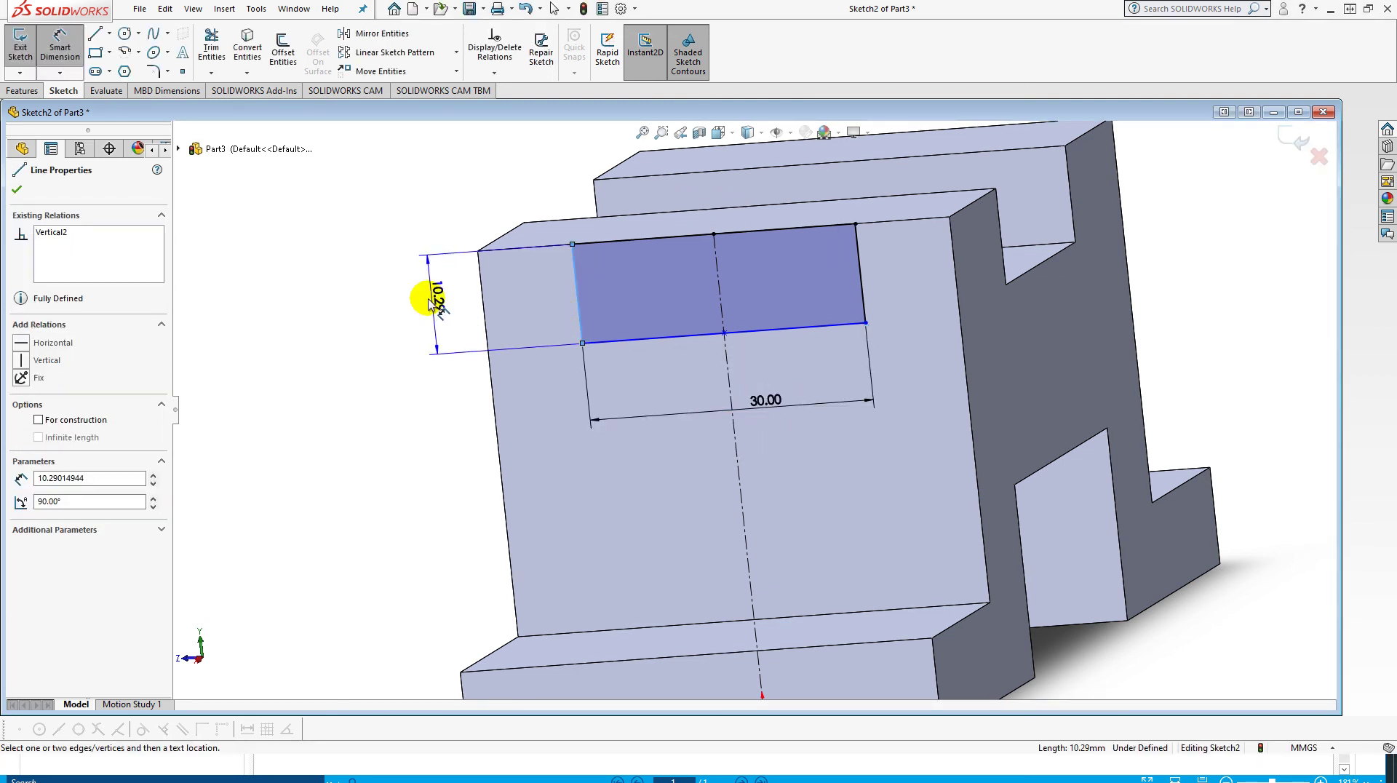
left_click(425, 306)
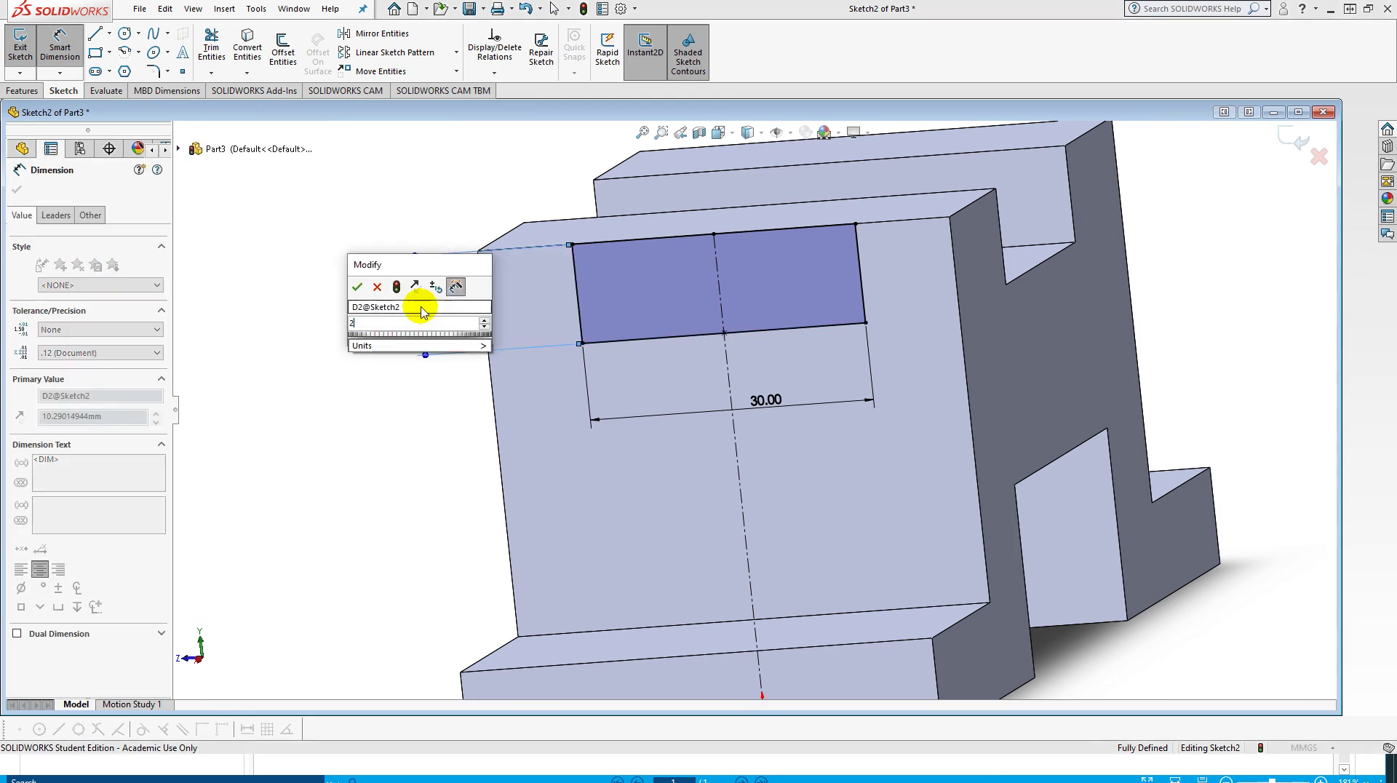
type("20")
key("Return")
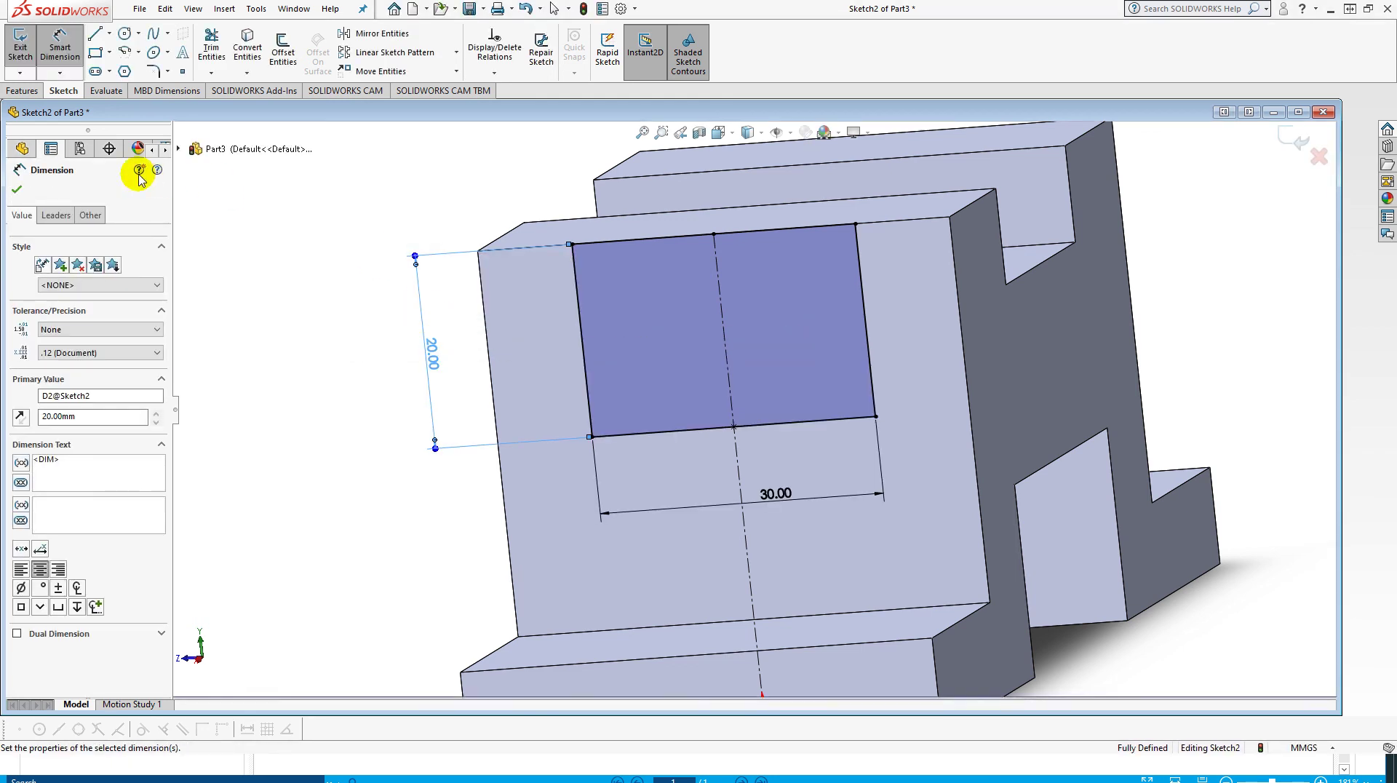
left_click(16, 190)
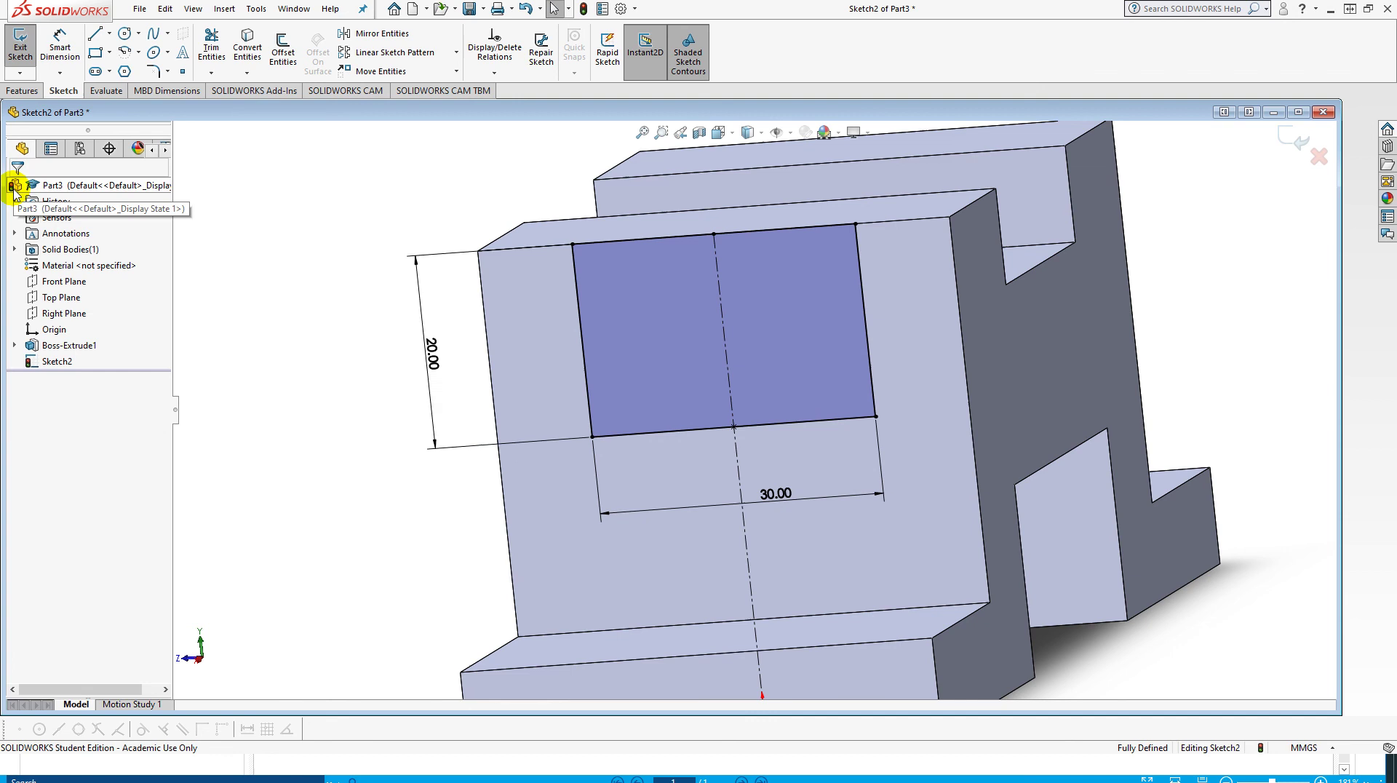
Cut-extrude the 30 by 20 mm rectangular profile through the whole part with the Through All end condition.
left_click(20, 91)
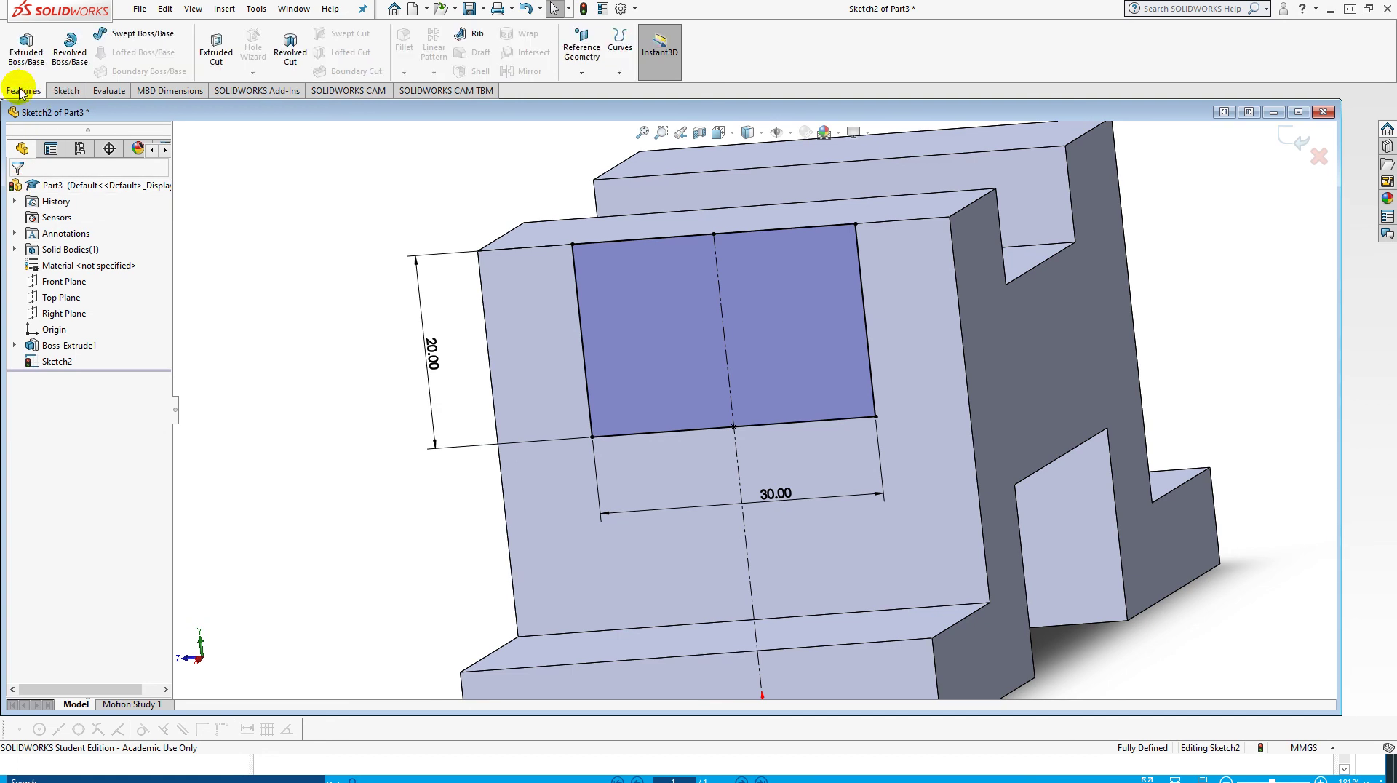
left_click(216, 45)
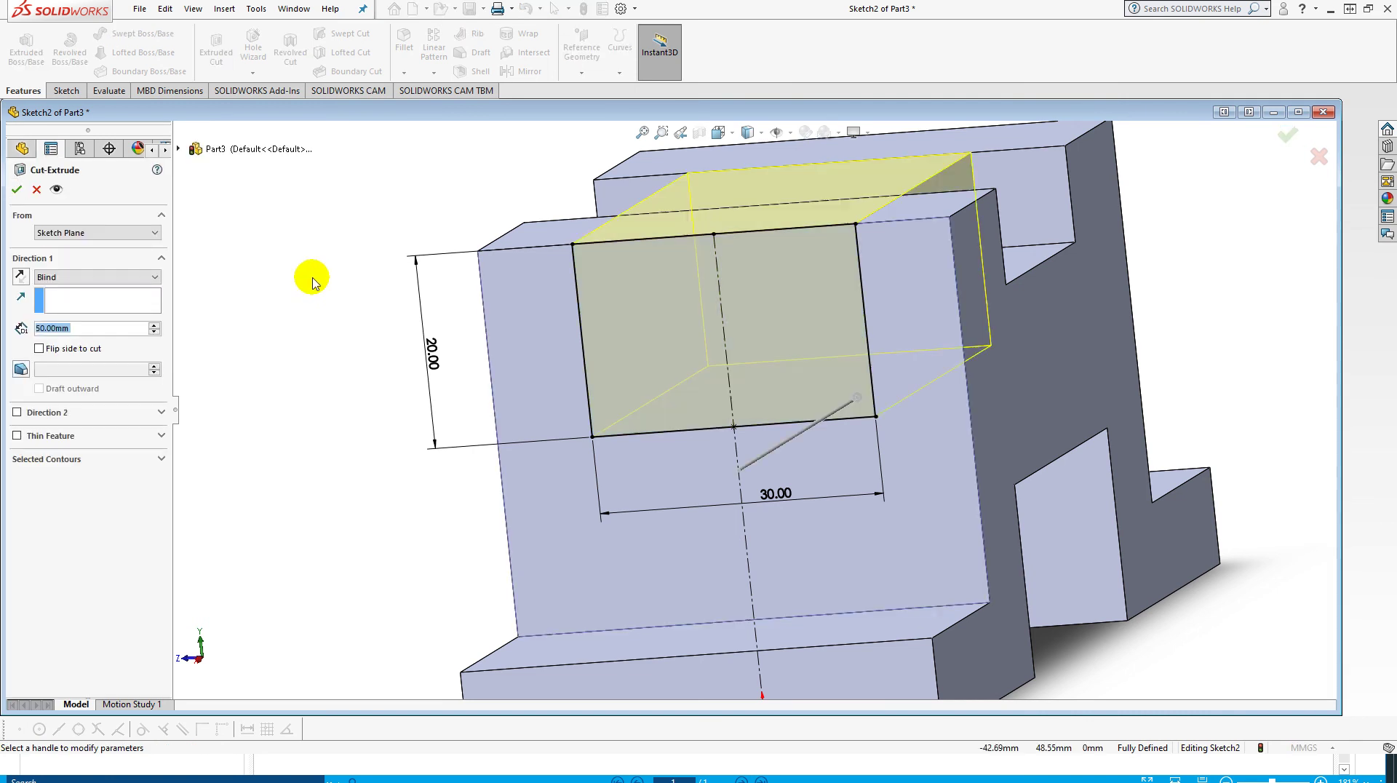
middle_click_drag(333, 281, 367, 283)
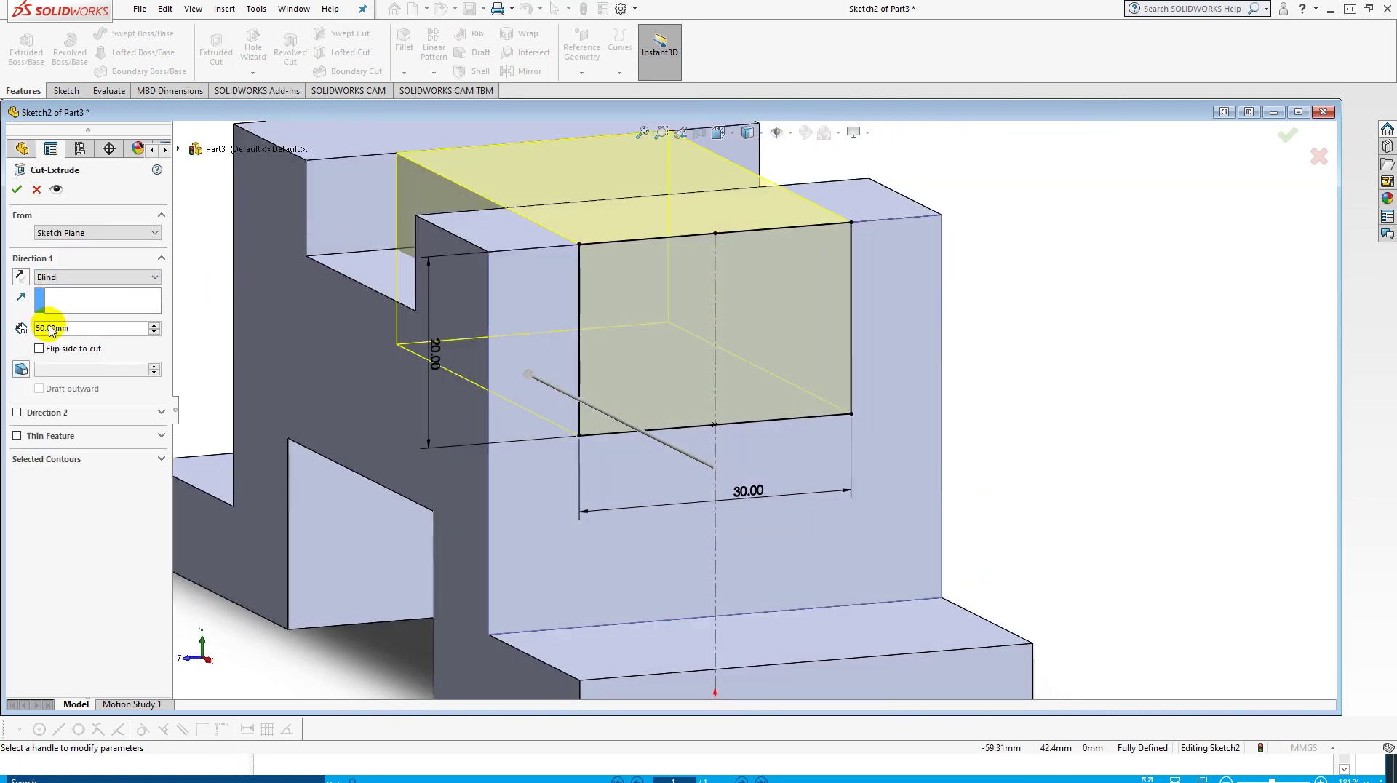
left_click(109, 277)
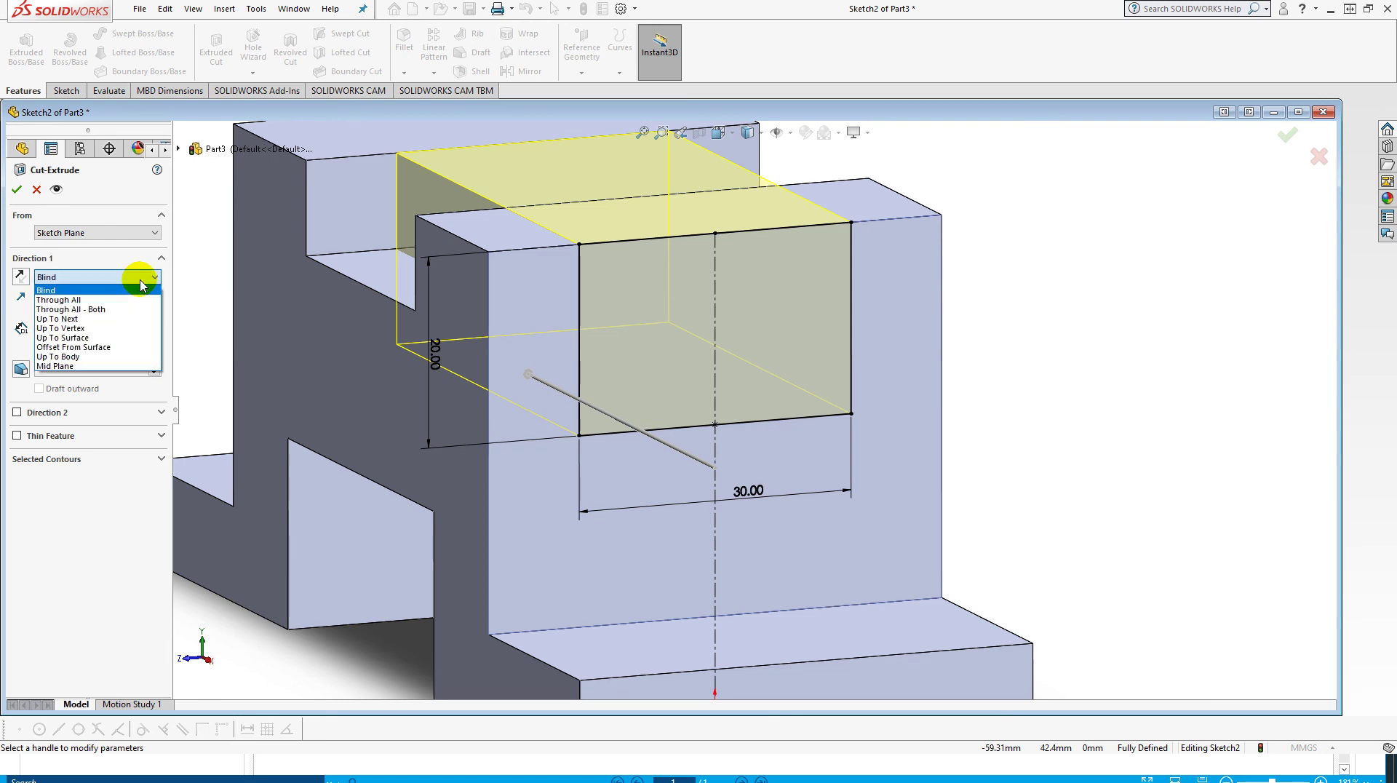
left_click(105, 299)
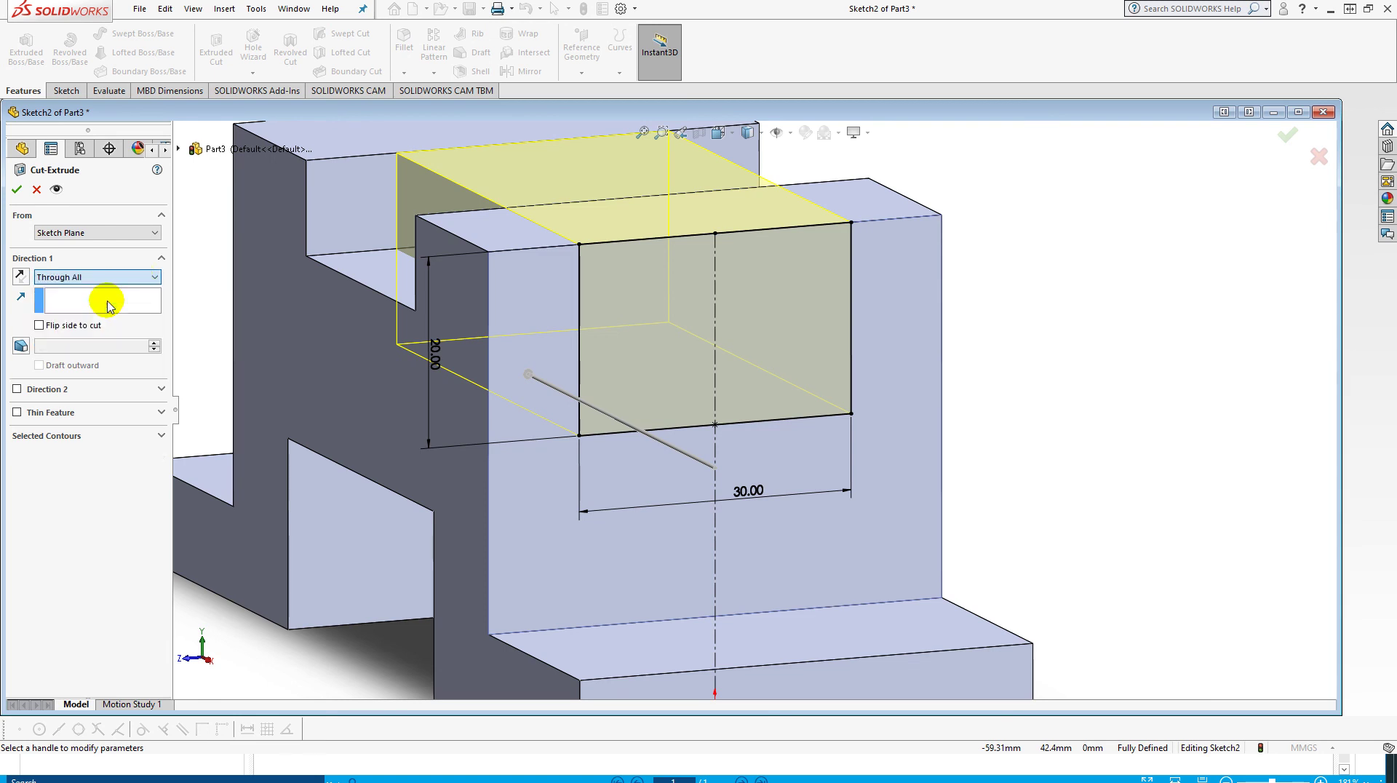
left_click(17, 192)
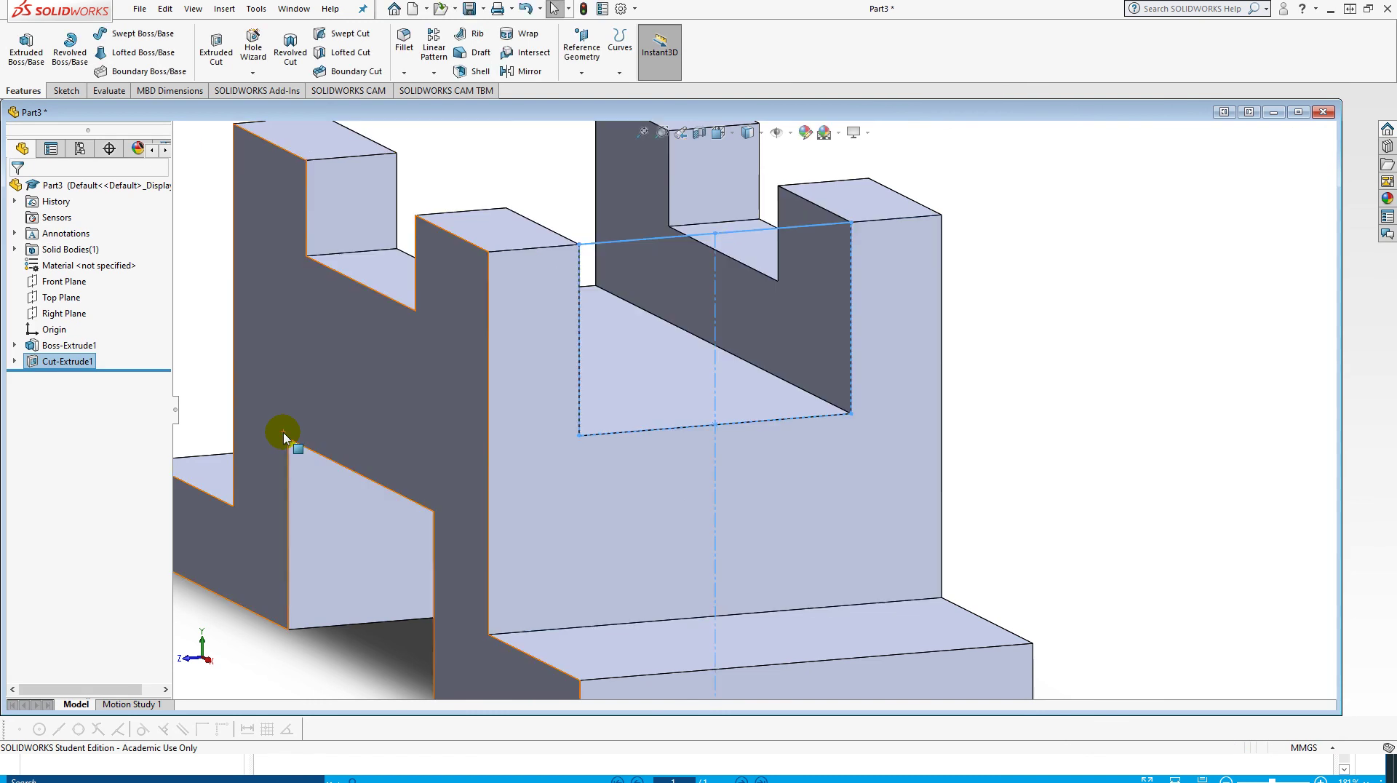
Assign the 6061 Alloy material from the Aluminium Alloys category to the part.
scroll(487, 411, "up", 3)
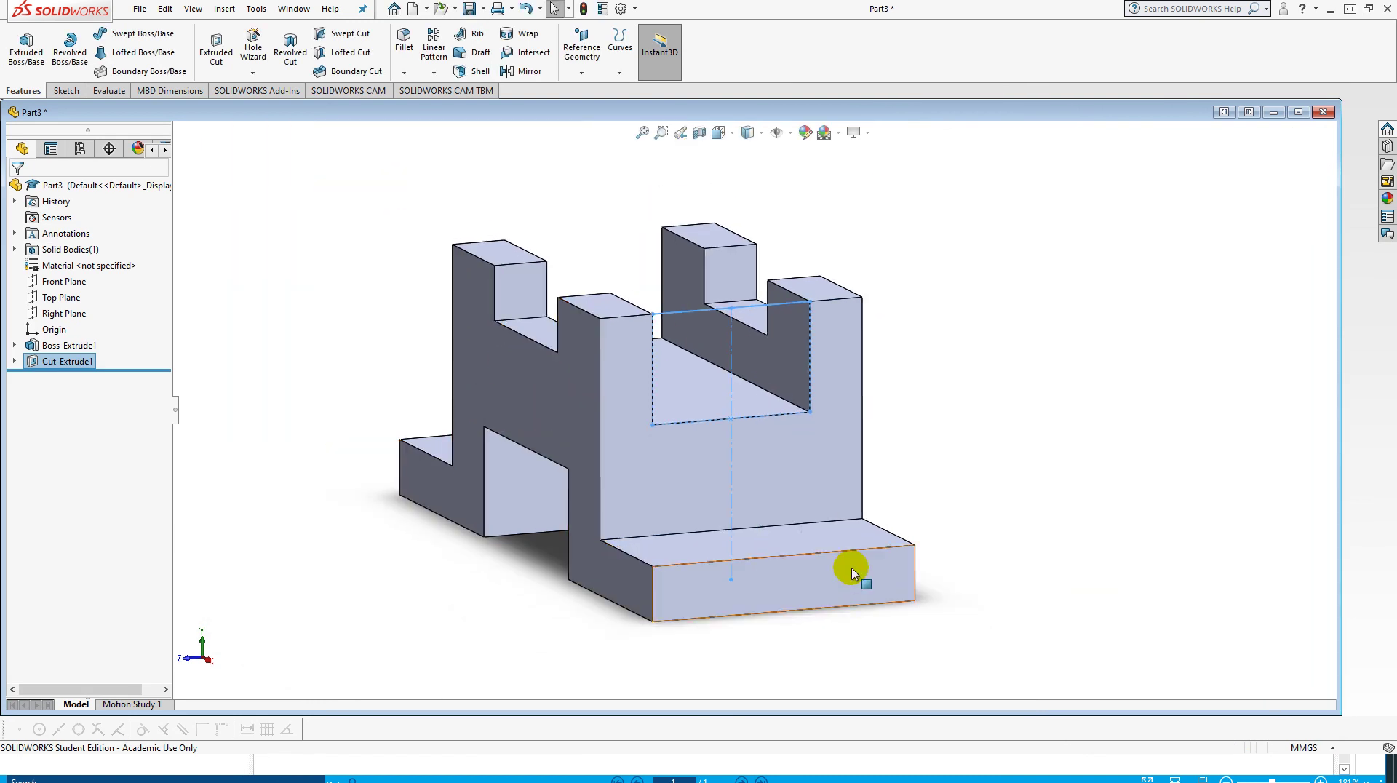
middle_click_drag(624, 427, 658, 437)
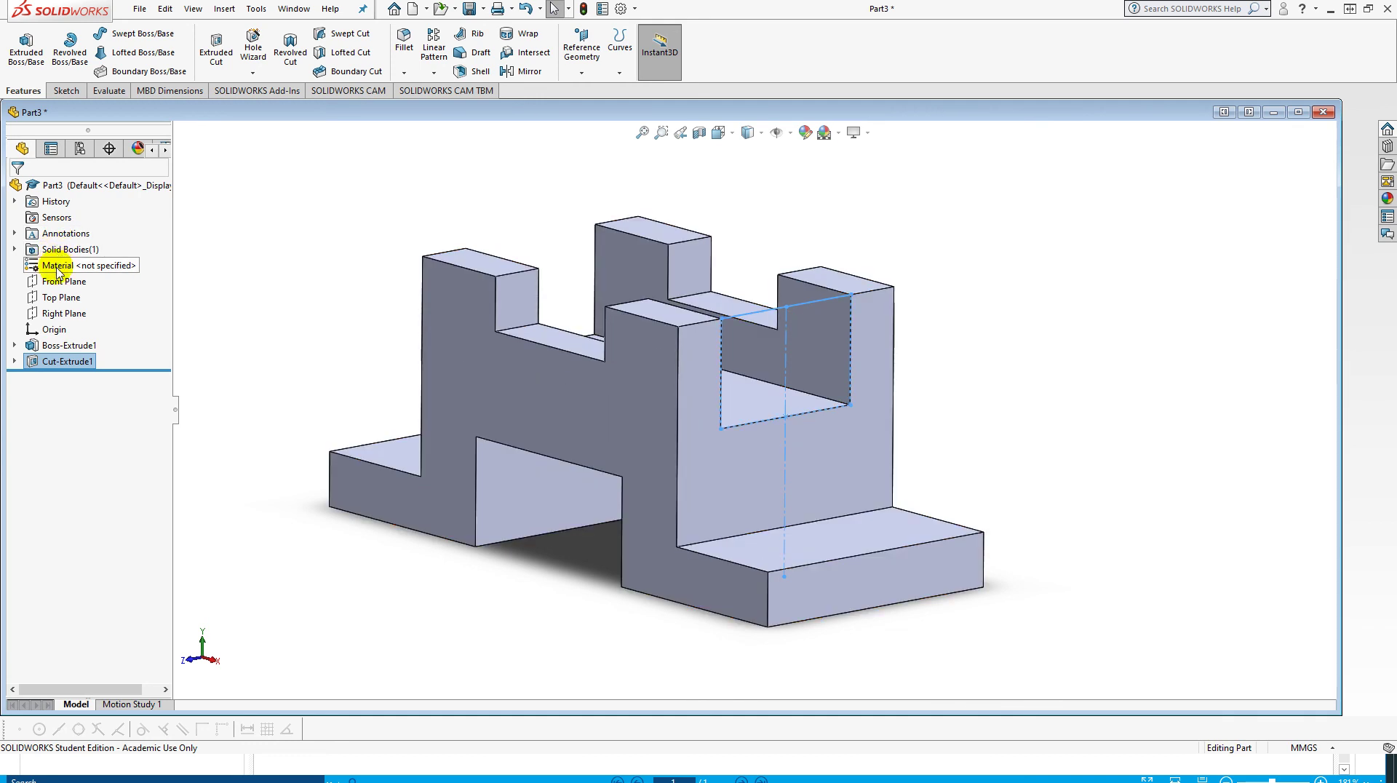
right_click(59, 270)
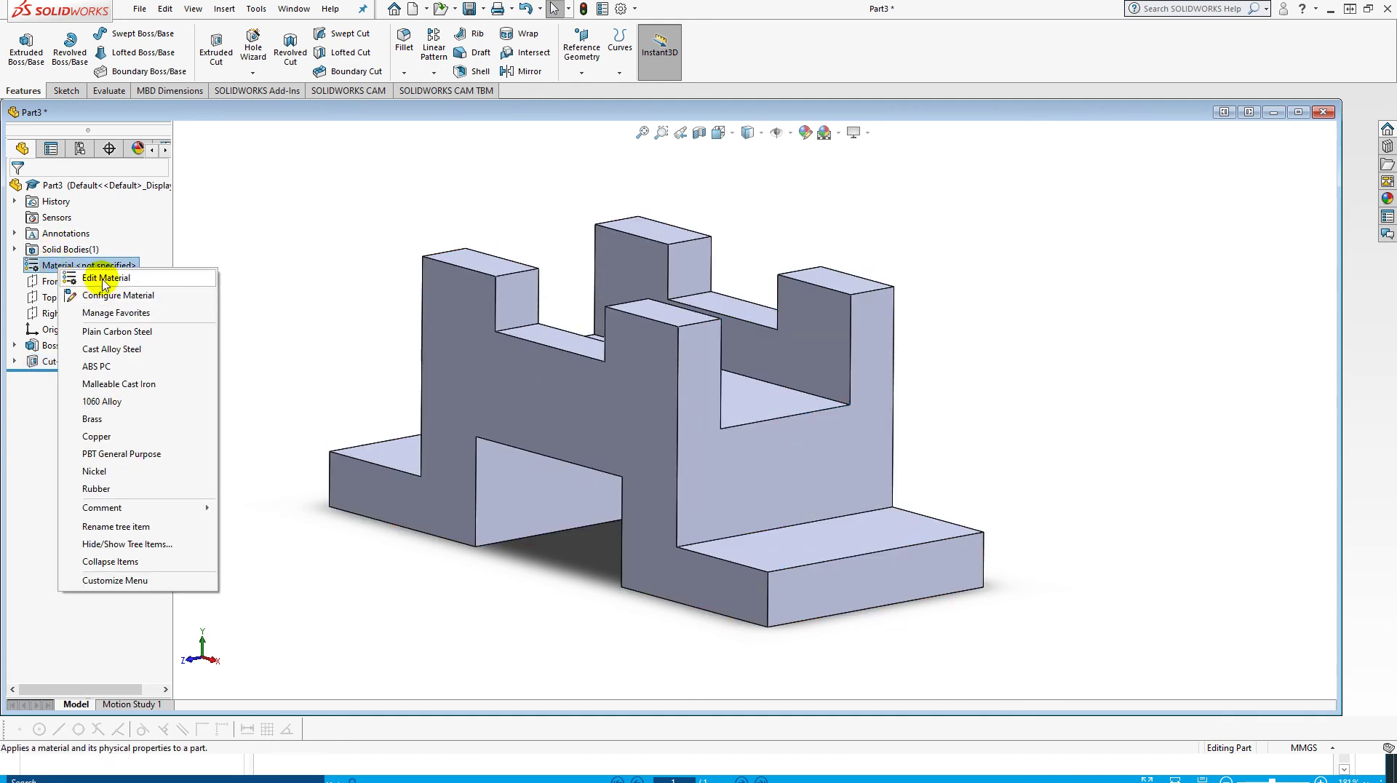
left_click(104, 279)
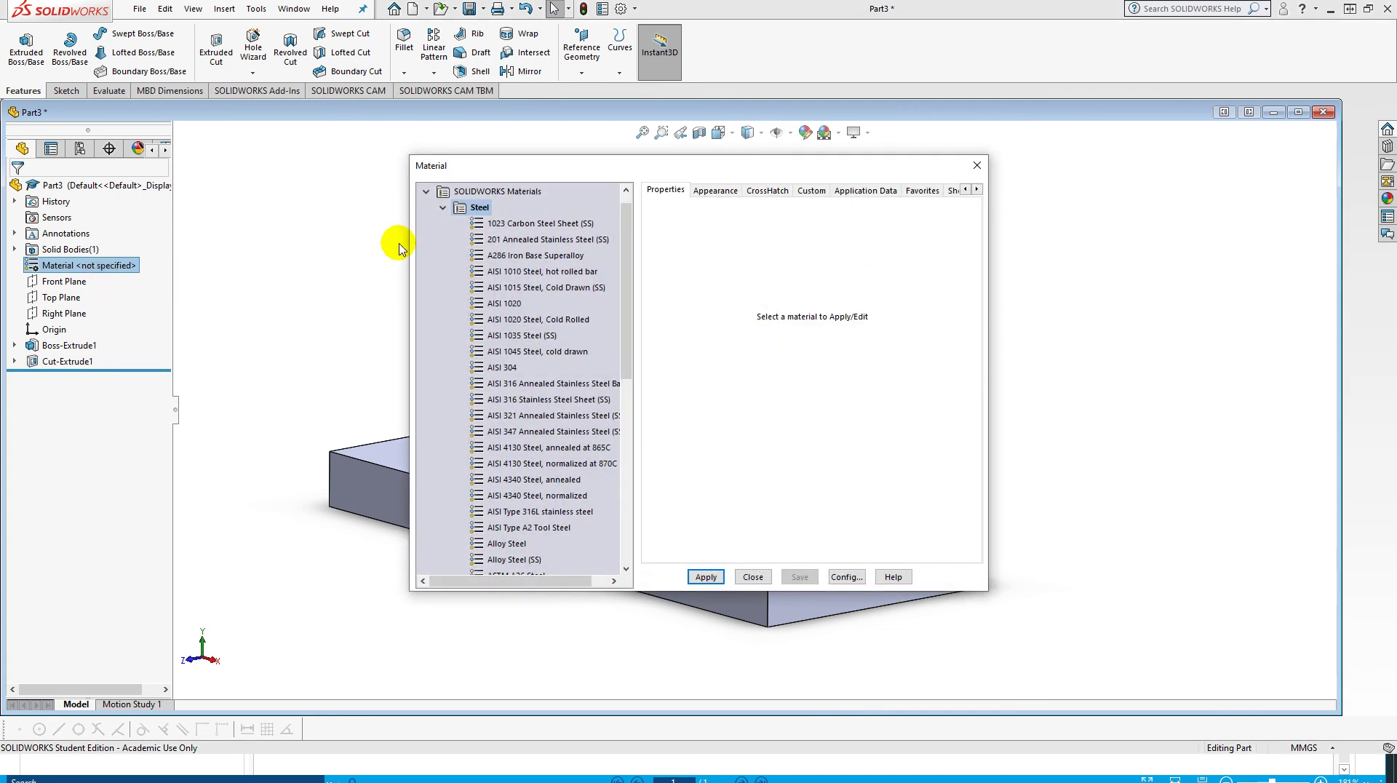
left_click(443, 209)
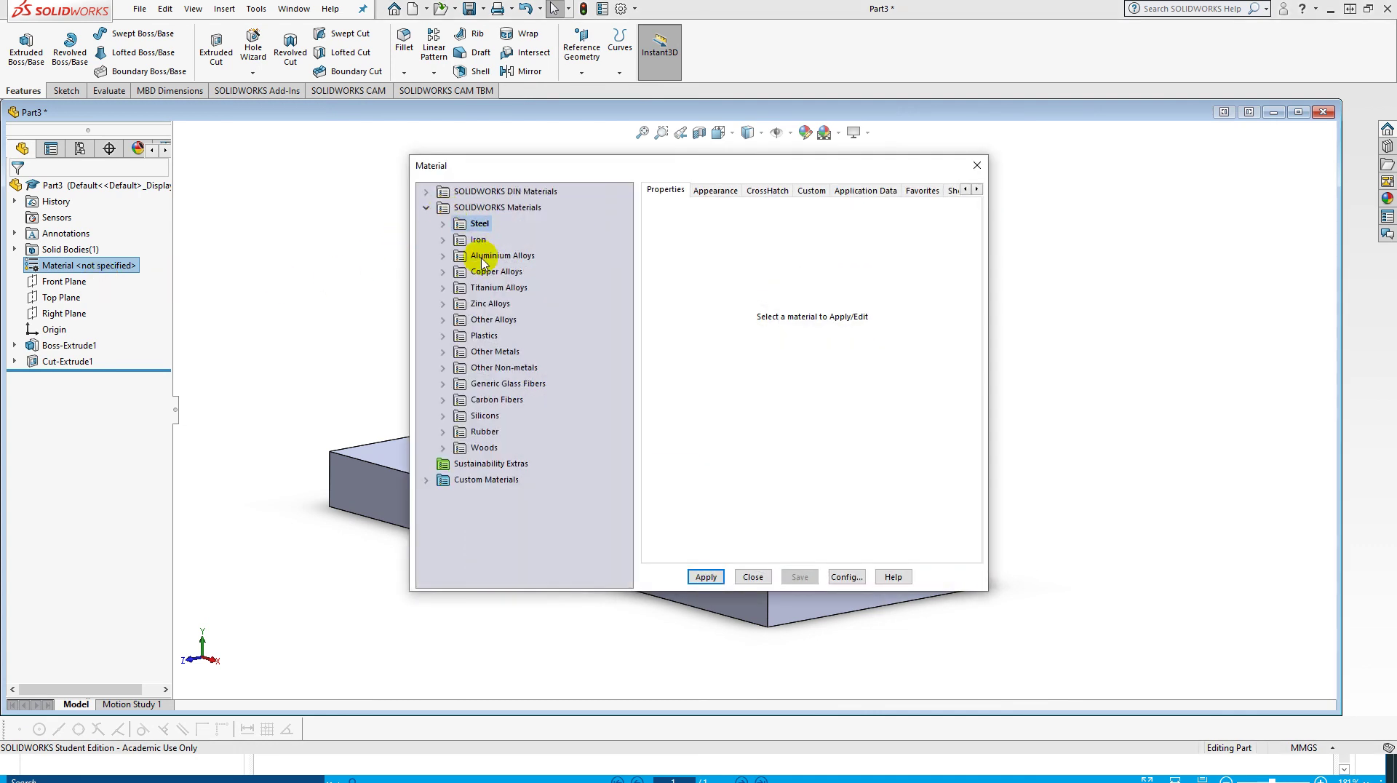
left_click(443, 257)
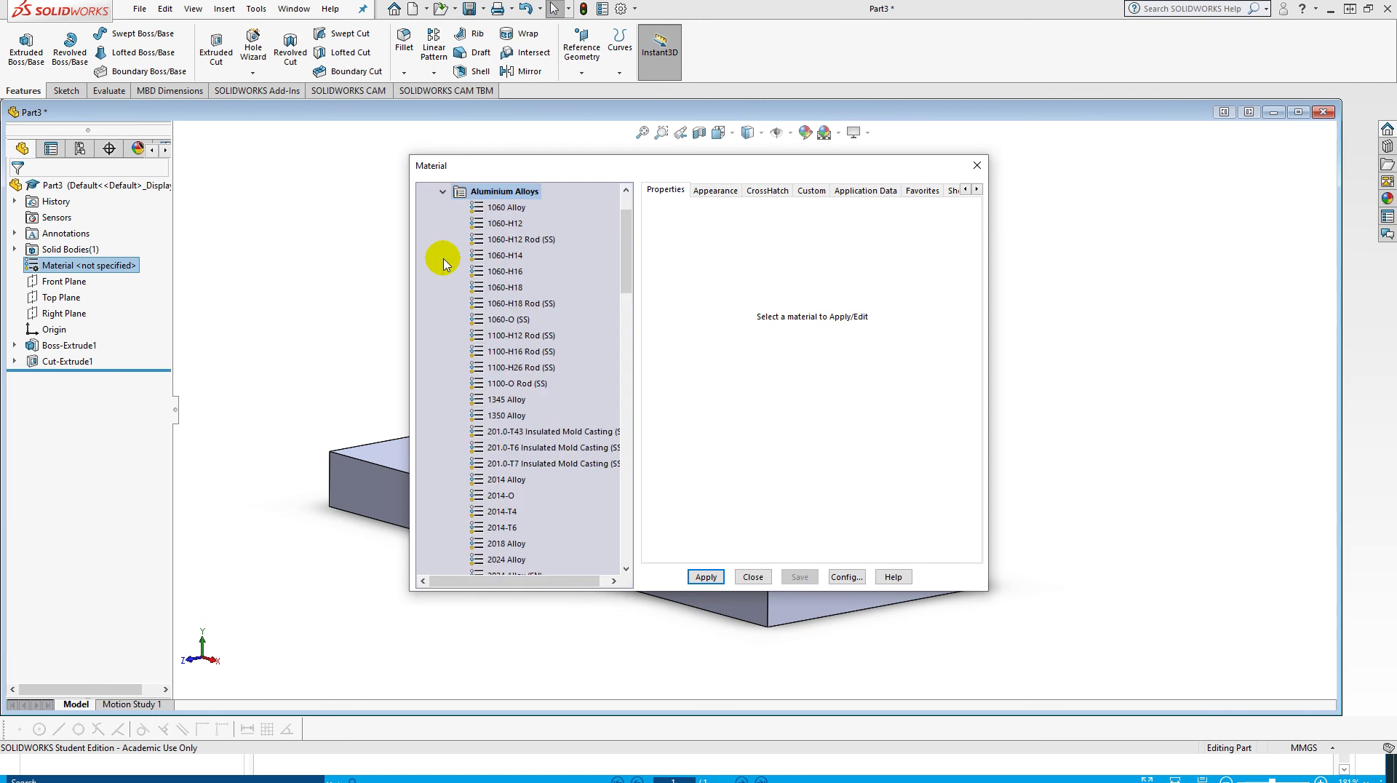
left_click_drag(628, 286, 639, 440)
left_click(502, 480)
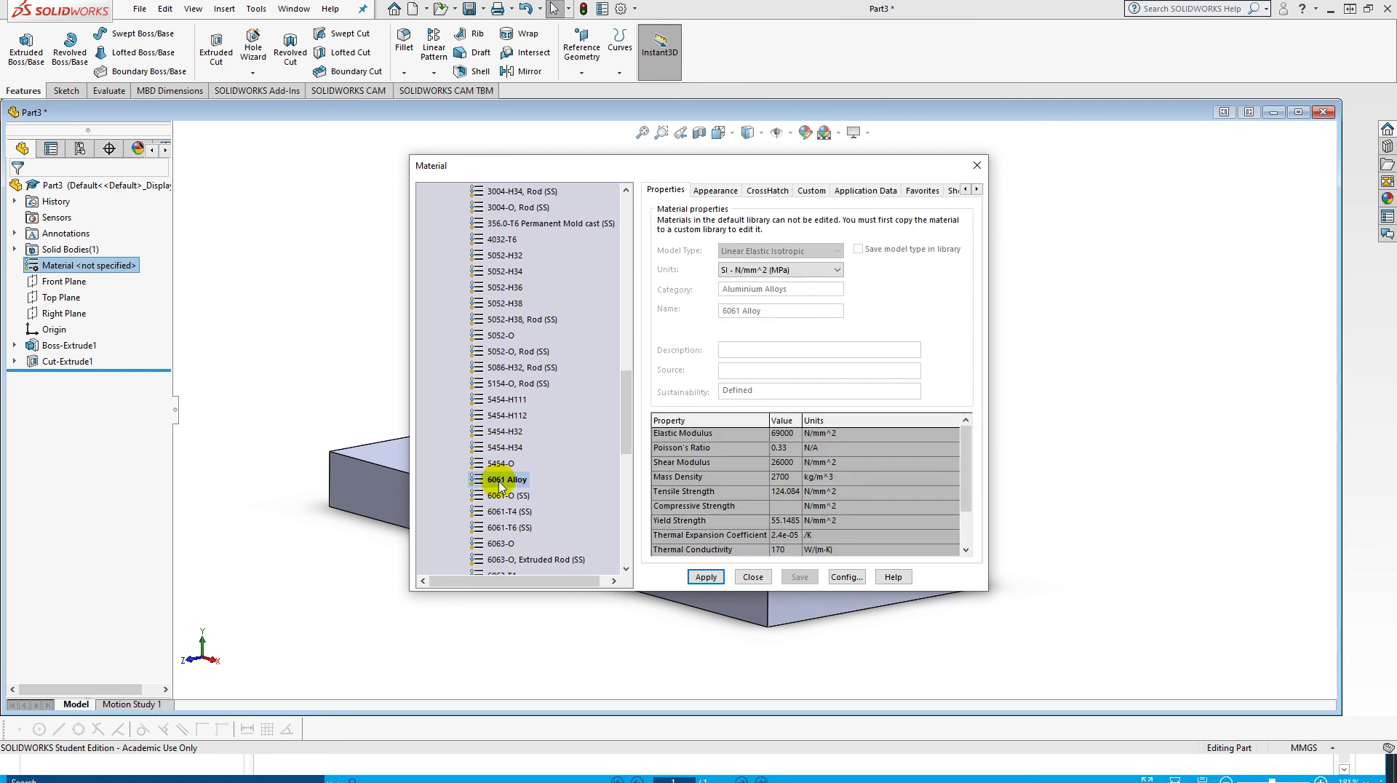
left_click(706, 577)
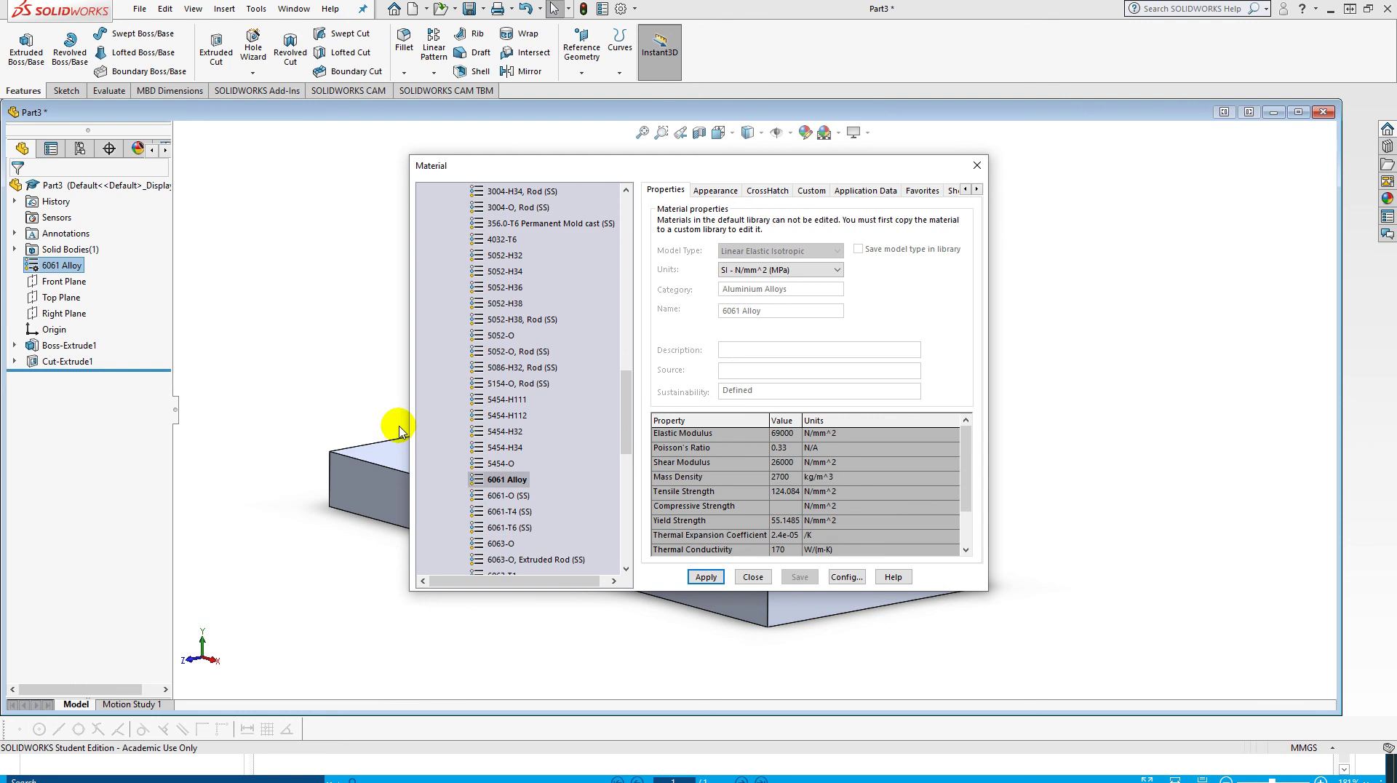
left_click(753, 577)
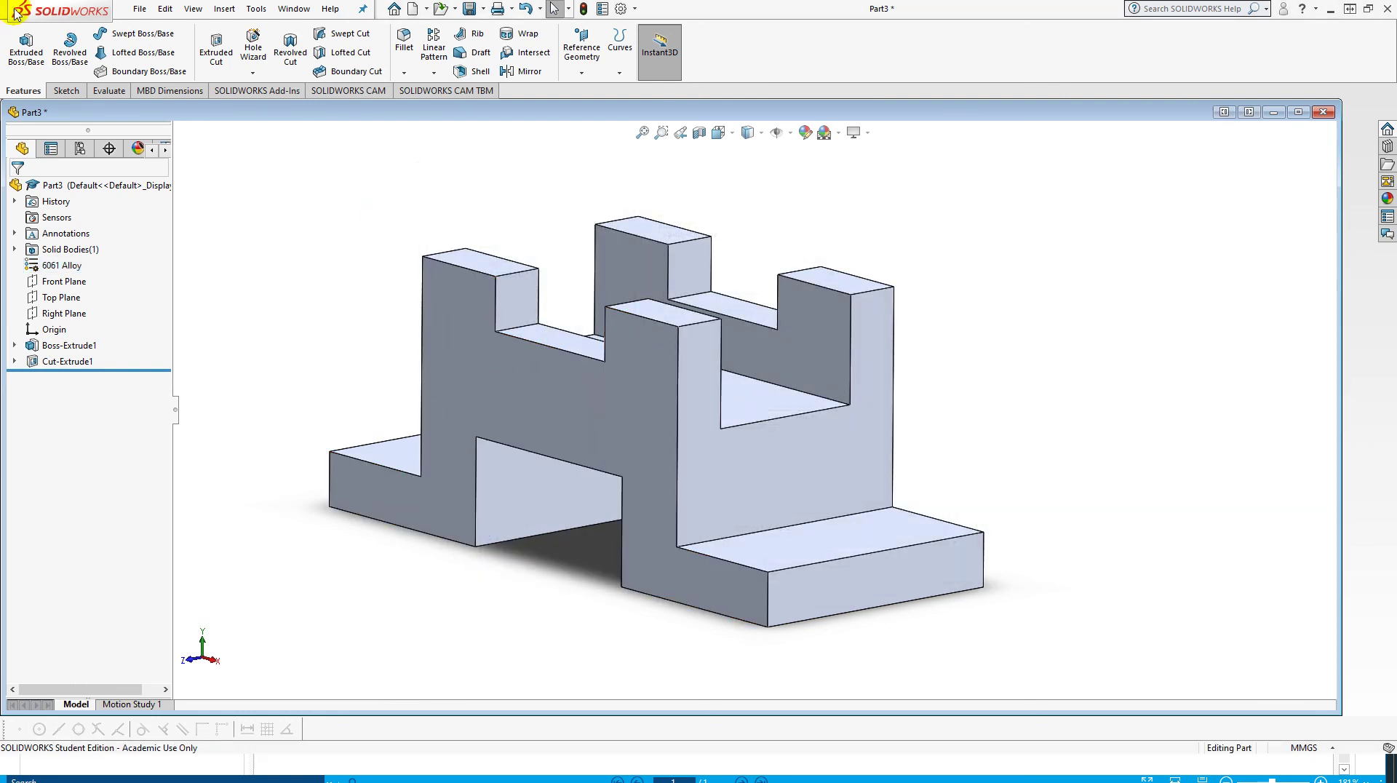
Evaluate the part's mass properties and read its mass in grams.
left_click(106, 92)
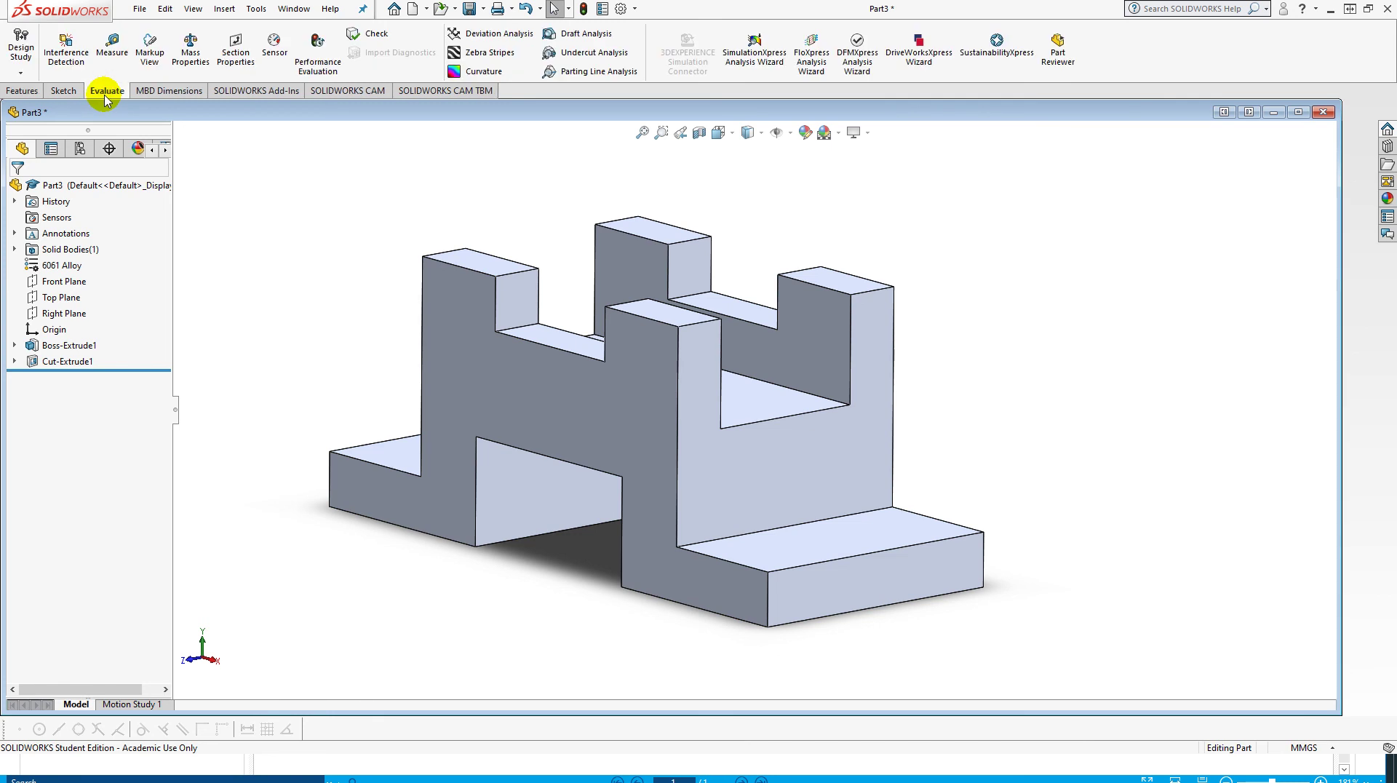
left_click(190, 58)
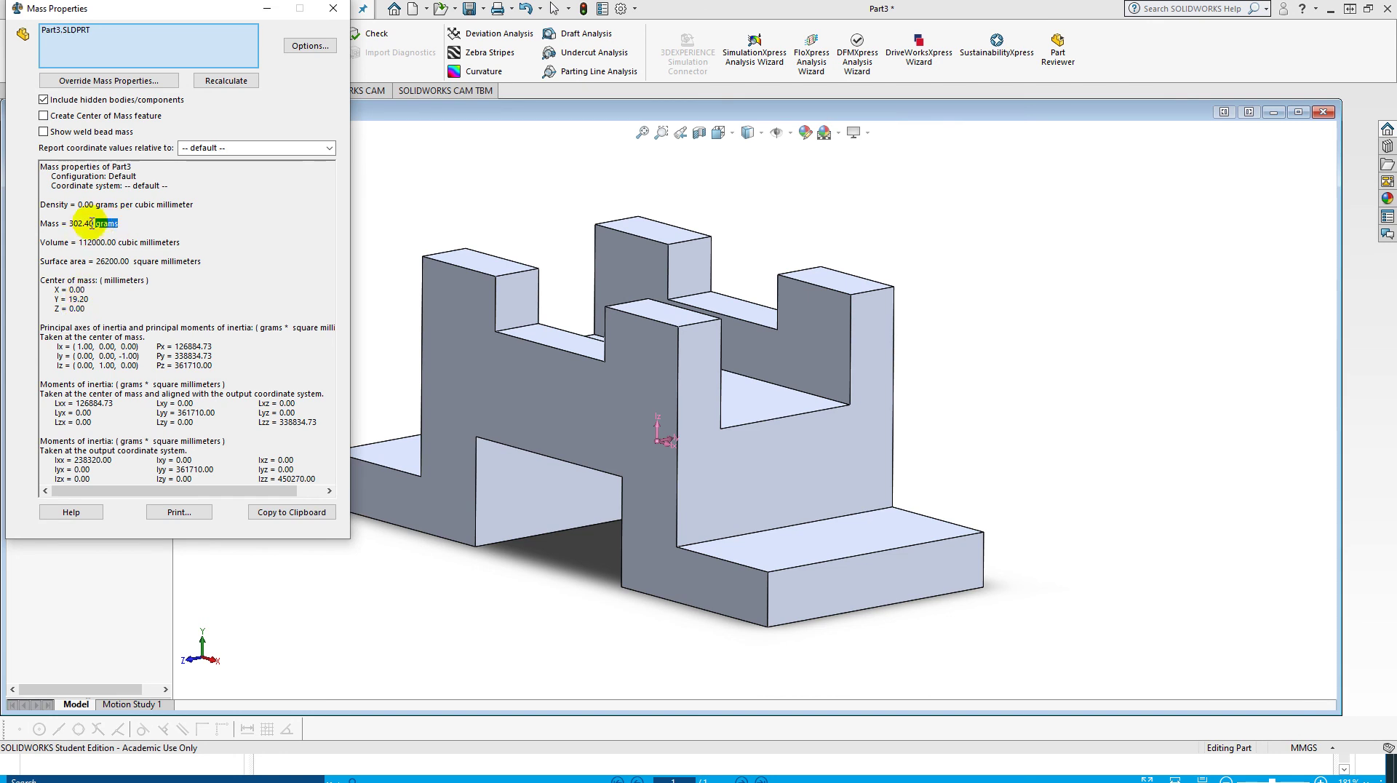
Check the part's calculated mass against the overall mass given in the PDF for Mass-Volume 3-3, and close the mass properties.
left_click_drag(100, 223, 64, 224)
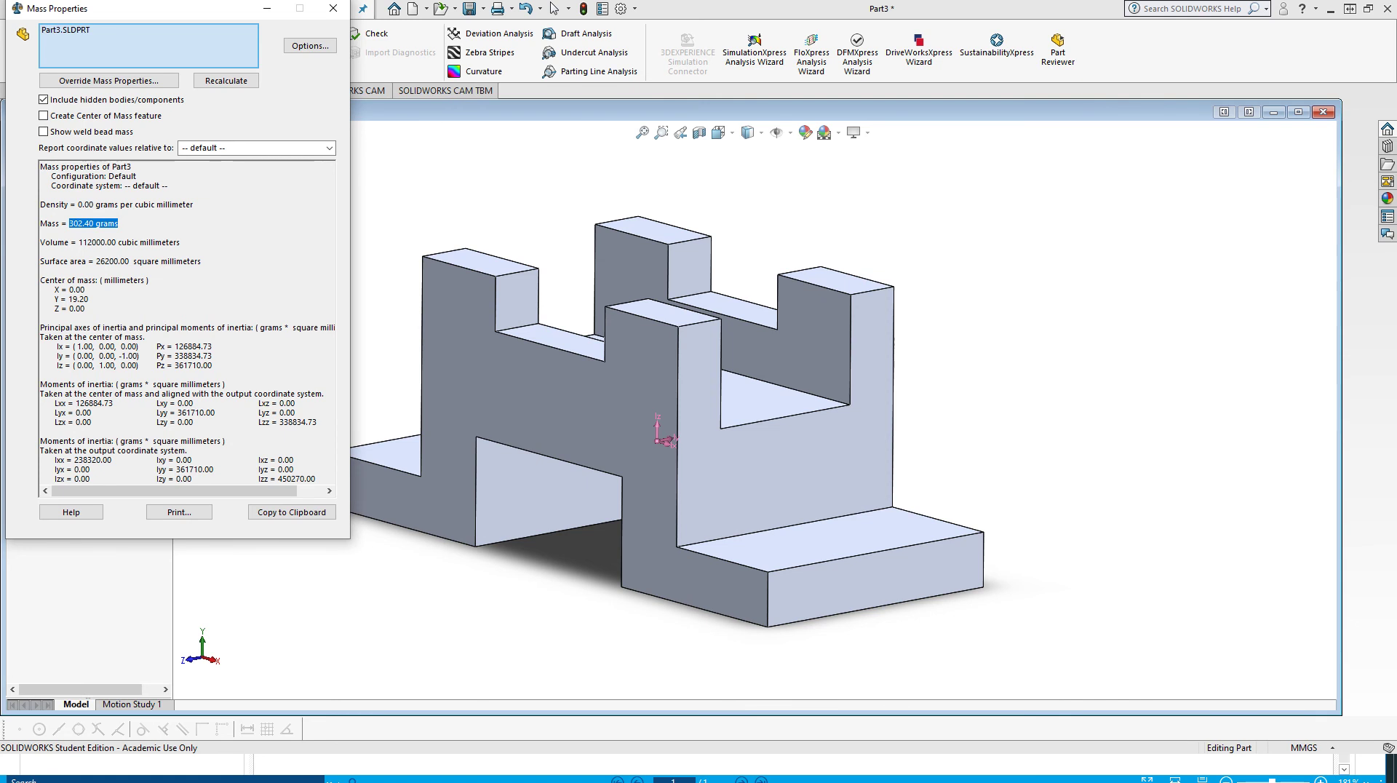
left_click_drag(1396, 38, 758, 0)
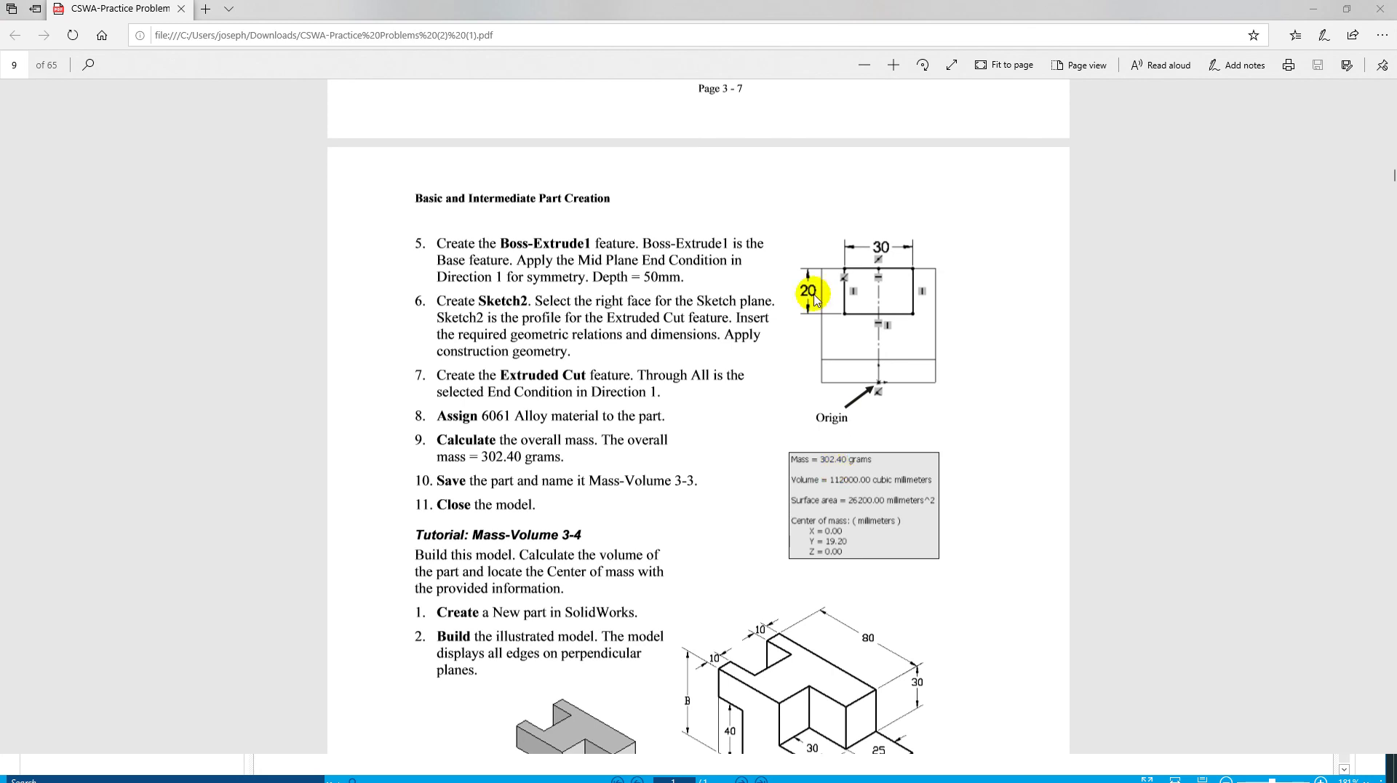
left_click_drag(691, 10, 1396, 37)
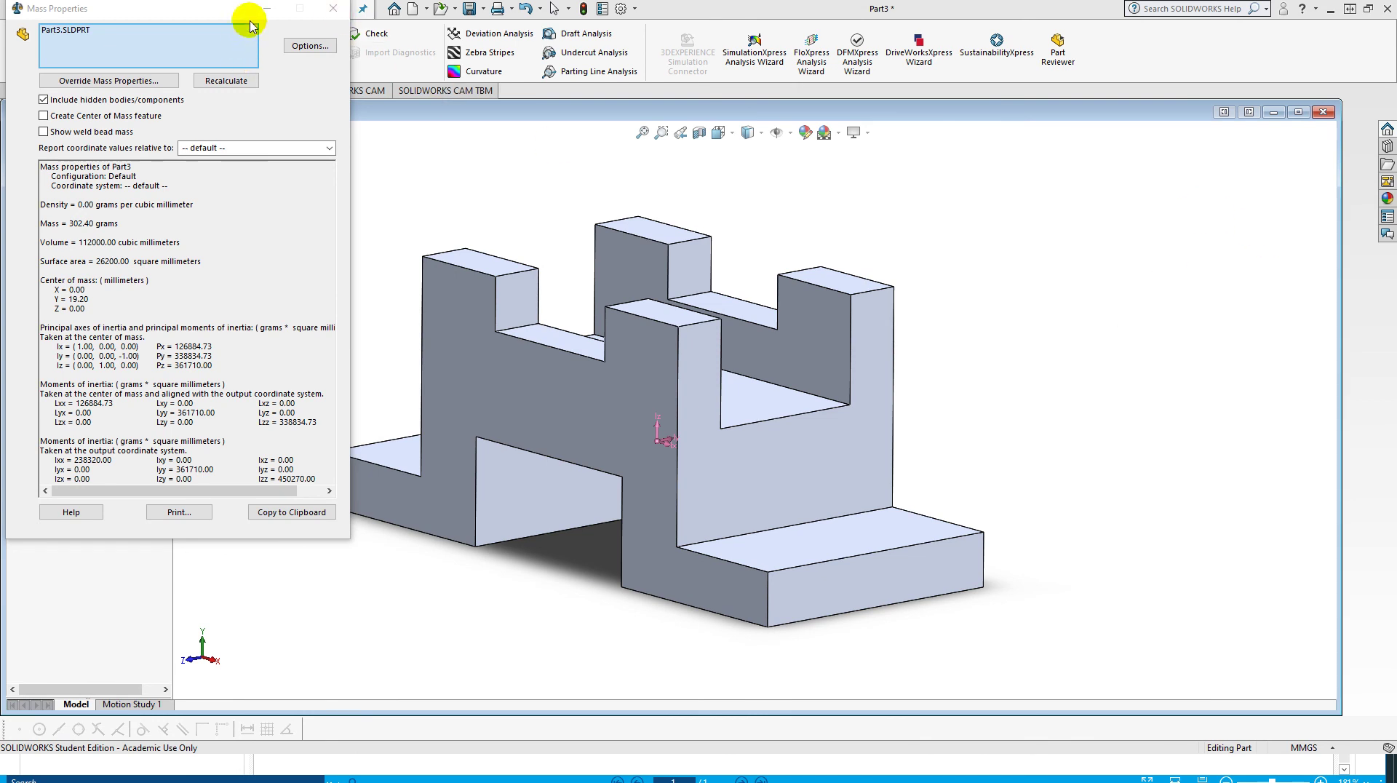
left_click(332, 9)
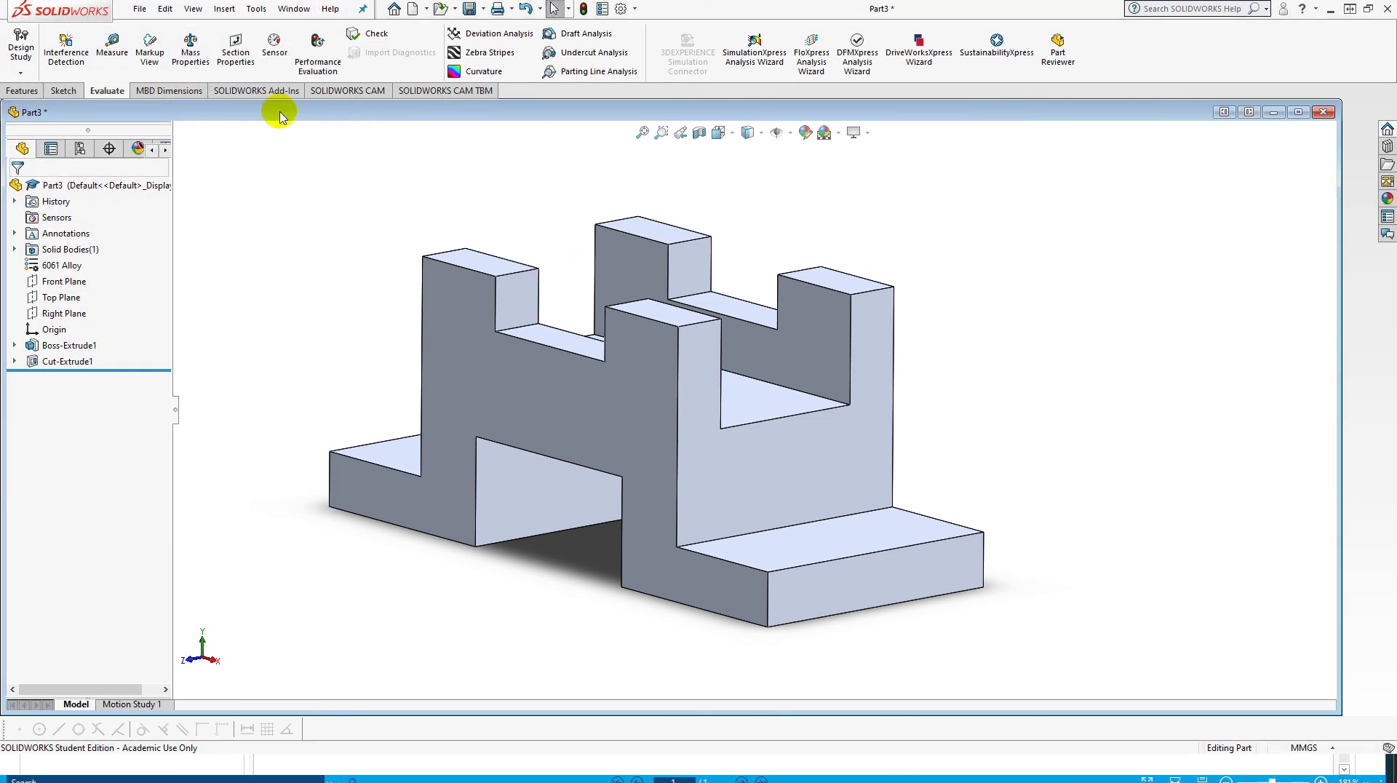
Save the part under the file name JC-Lab8C in the CAD-230 folder.
left_click(140, 8)
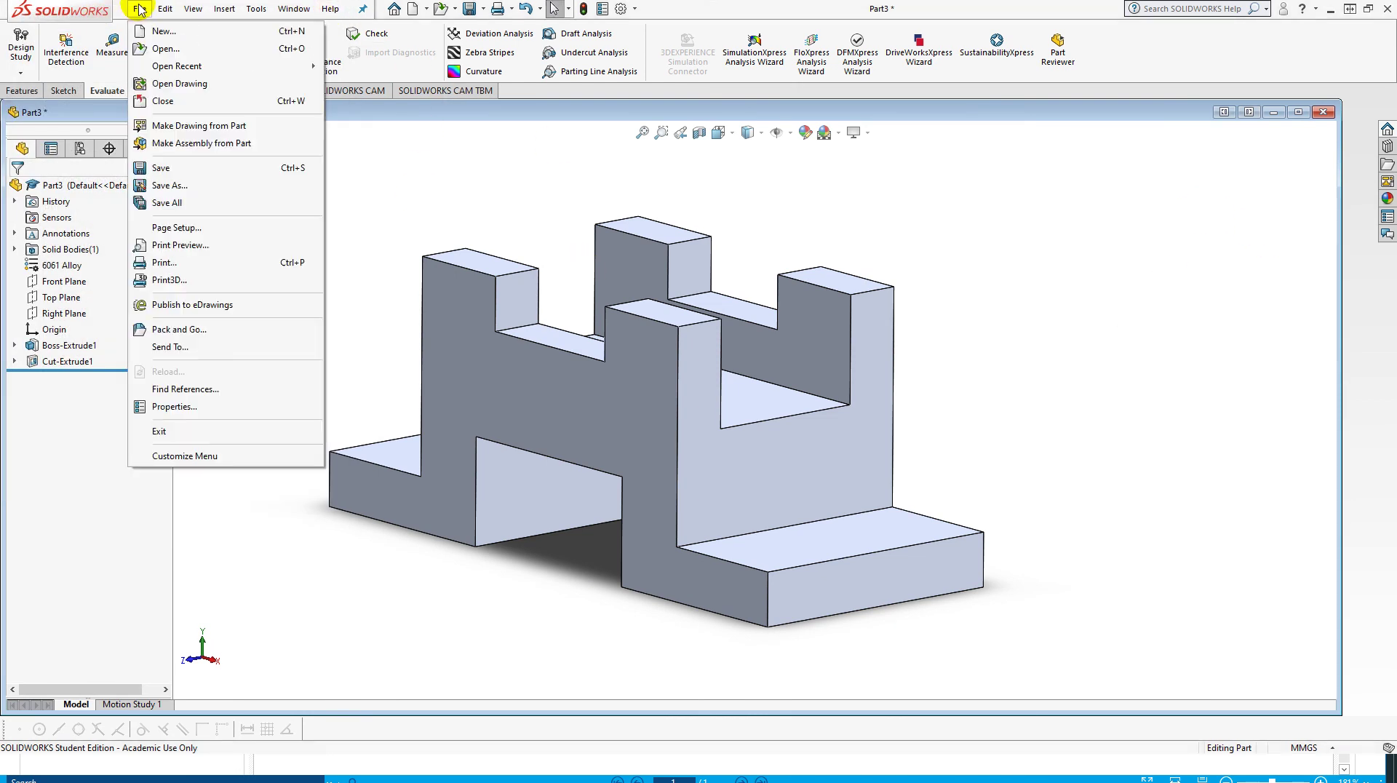
left_click(170, 186)
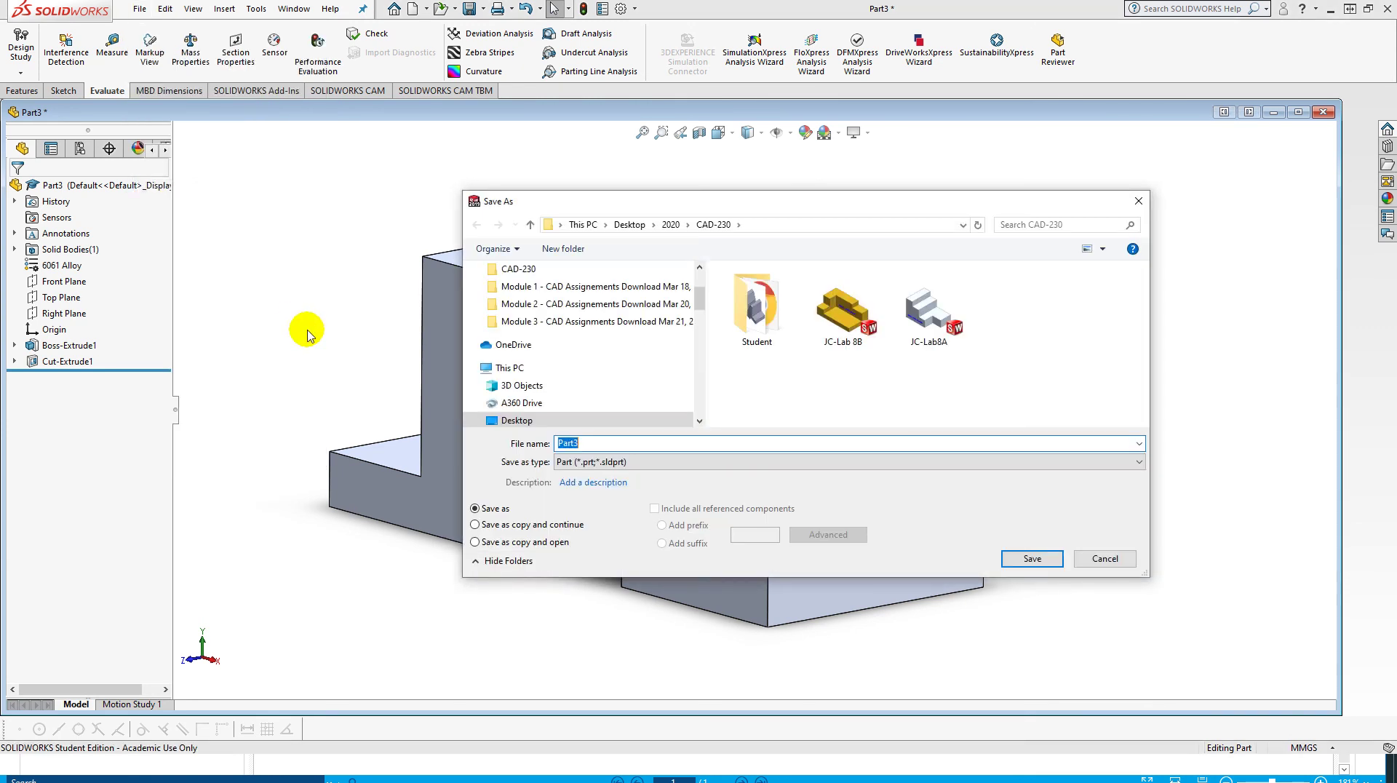
type("JC")
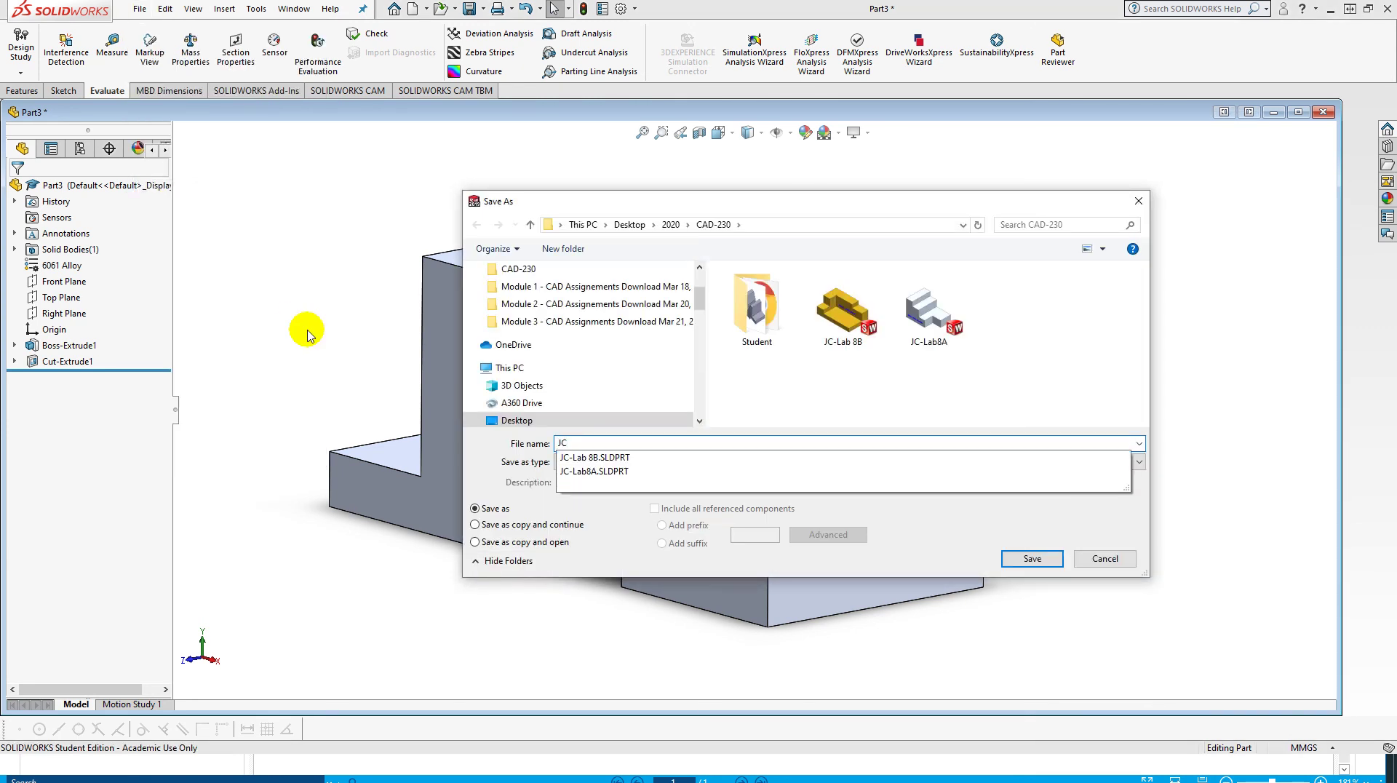
type("-Lab")
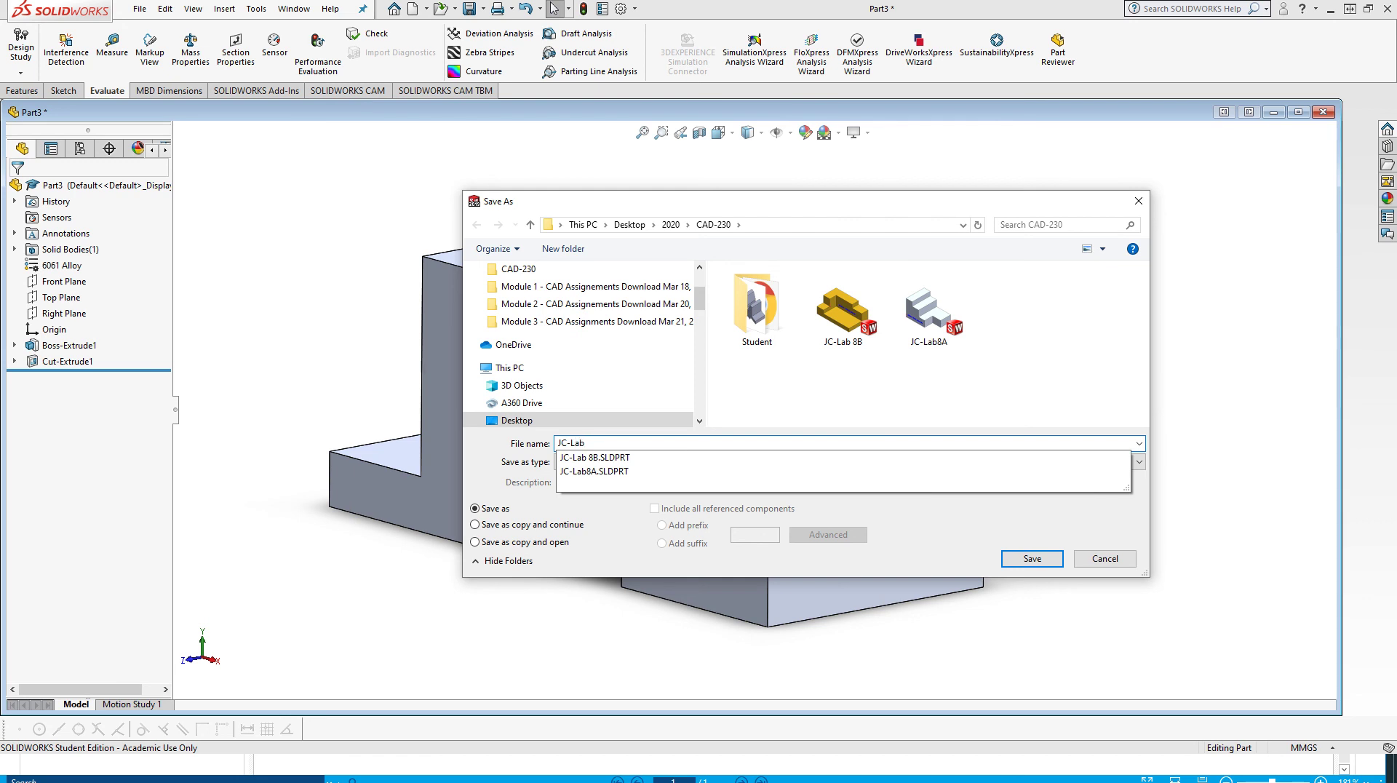
type("8C")
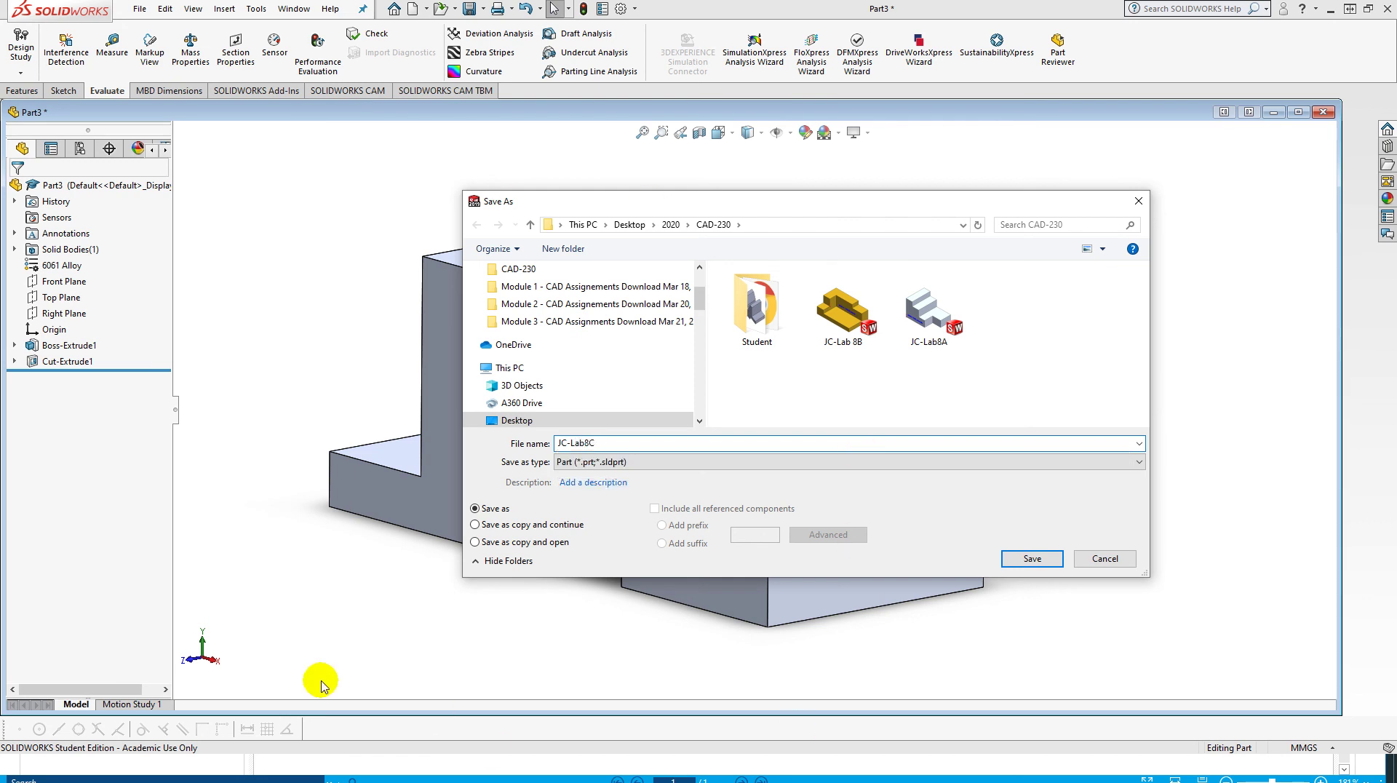